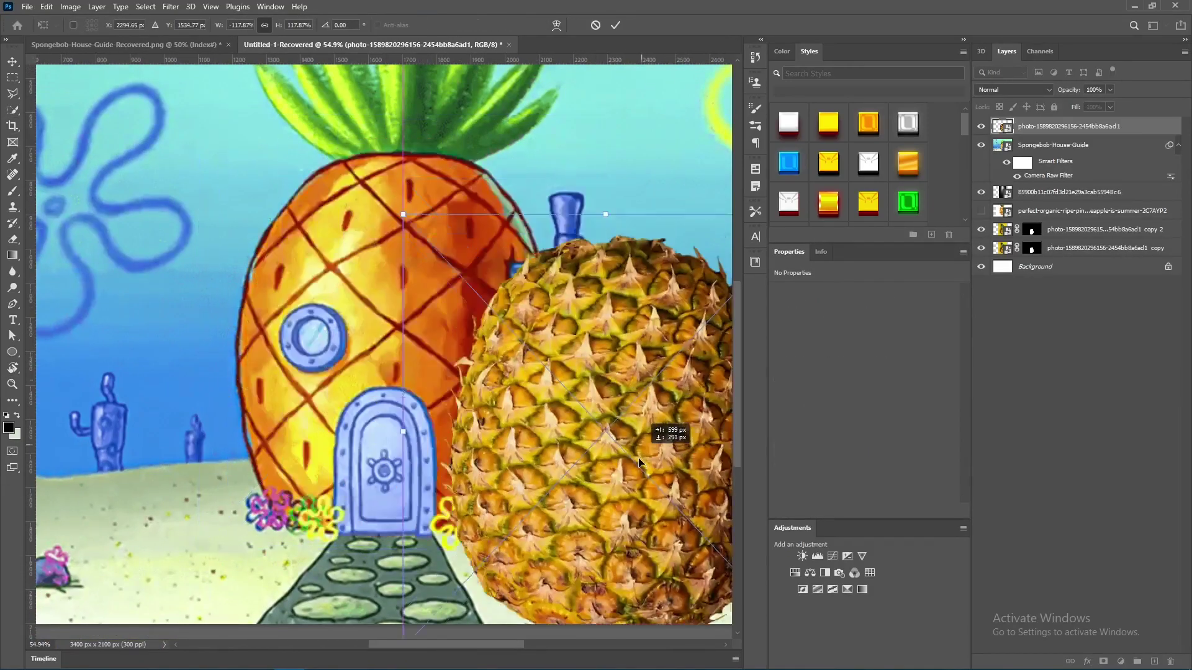
Commit the pineapple photo's resize and warp its left side outward to fit the house
{"action": "double_click", "coordinate": [1006, 131]}
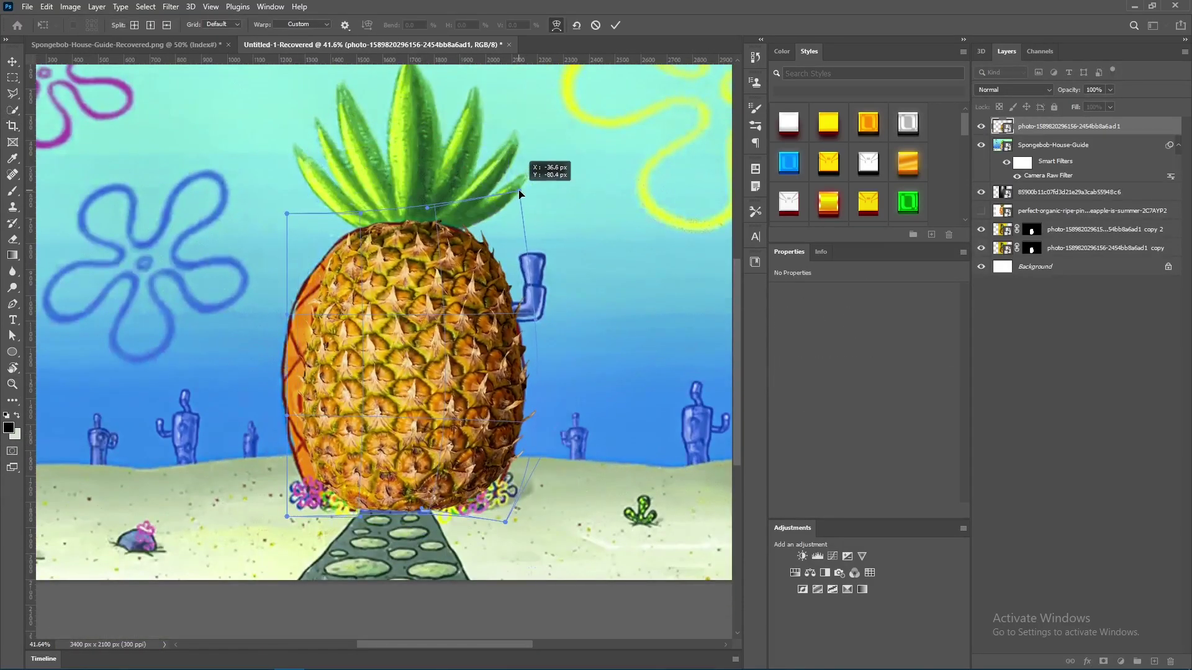
{"action": "left_click_drag", "start_coordinate": [292, 348], "coordinate": [274, 348]}
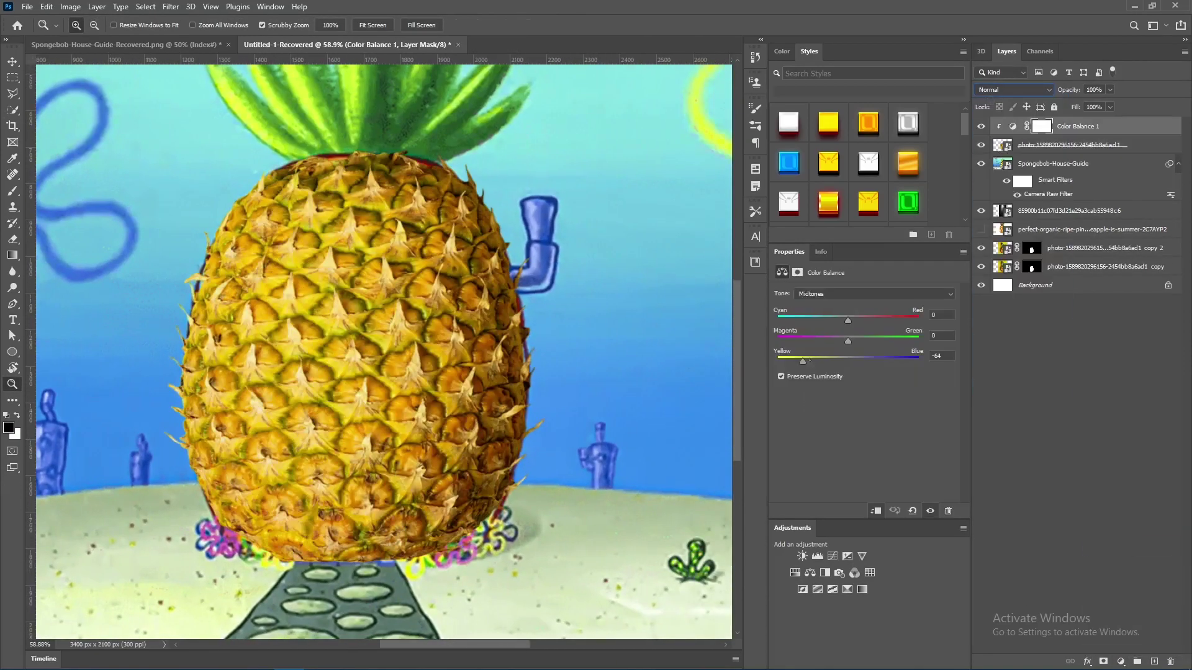
Add a clipped adjustment that lowers the pineapple's brightness, hidden behind a black mask
{"action": "left_click", "coordinate": [1120, 662]}
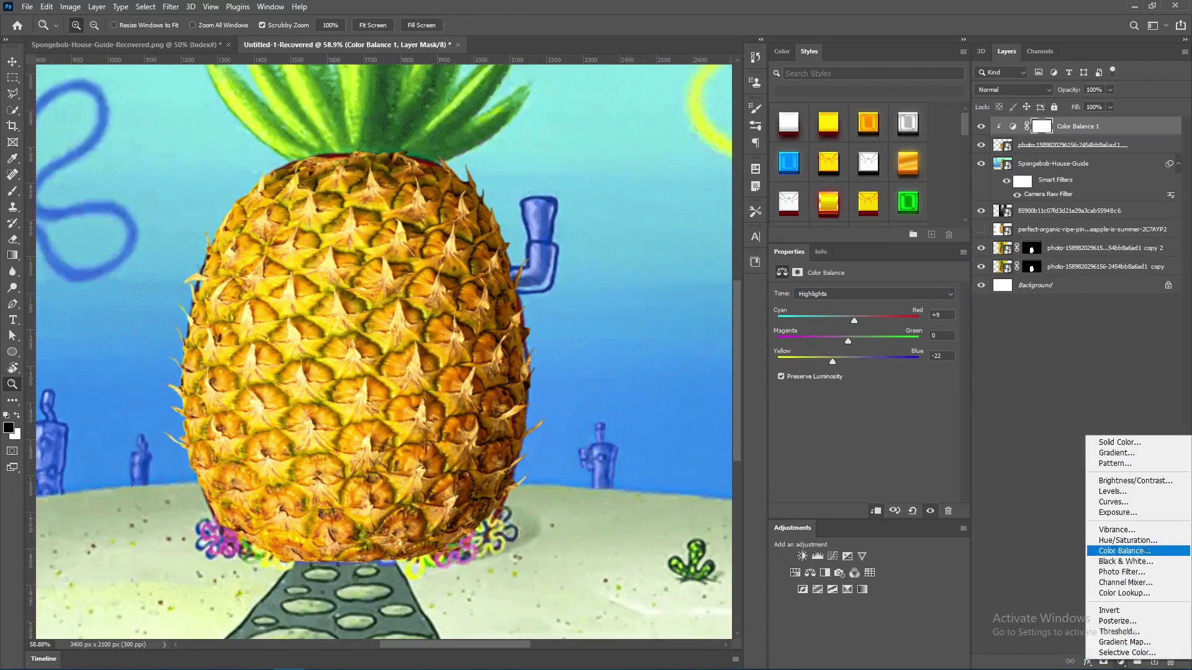
{"action": "left_click", "coordinate": [1139, 549]}
{"action": "left_click", "coordinate": [876, 513]}
{"action": "left_click_drag", "start_coordinate": [864, 327], "coordinate": [834, 327]}
{"action": "key", "text": "ctrl+i"}
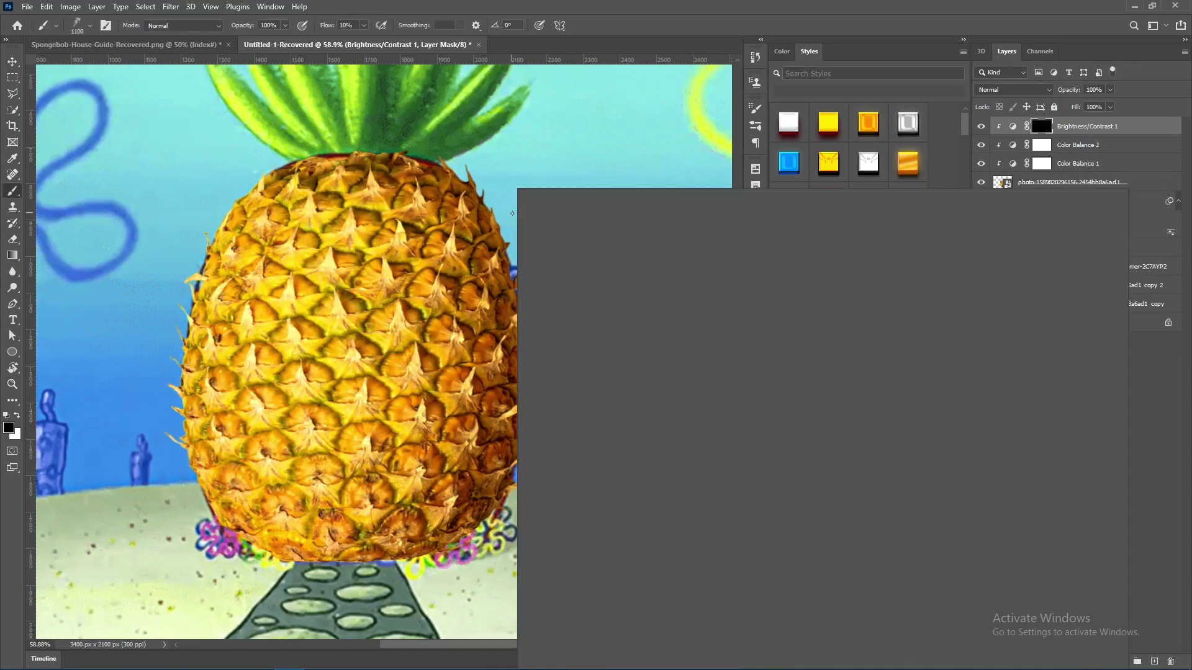
{"action": "key", "text": "b"}
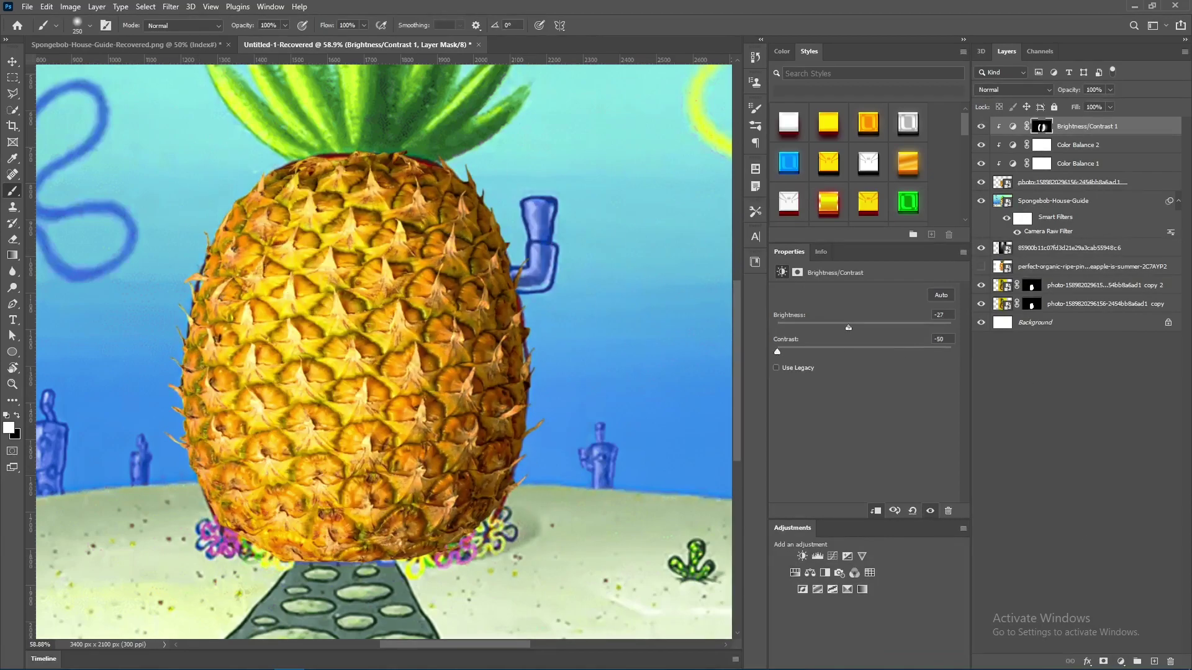
Add a strongly darkening Exposure layer clipped to the pineapple with a black mask
{"action": "left_click", "coordinate": [1120, 662]}
{"action": "left_click", "coordinate": [1107, 496]}
{"action": "key", "text": "ctrl+alt+g"}
{"action": "key", "text": "ctrl+i"}
{"action": "mouse_move", "coordinate": [864, 324]}
{"action": "left_mouse_down"}
{"action": "mouse_move", "coordinate": [836, 324]}
{"action": "mouse_move", "coordinate": [888, 323]}
{"action": "left_mouse_up"}
Add a second clipped Exposure layer with a black mask and zoom onto the pineapple
{"action": "left_click", "coordinate": [847, 556]}
{"action": "key", "text": "ctrl+alt+g"}
{"action": "key", "text": "ctrl+i"}
{"action": "key", "text": "x"}
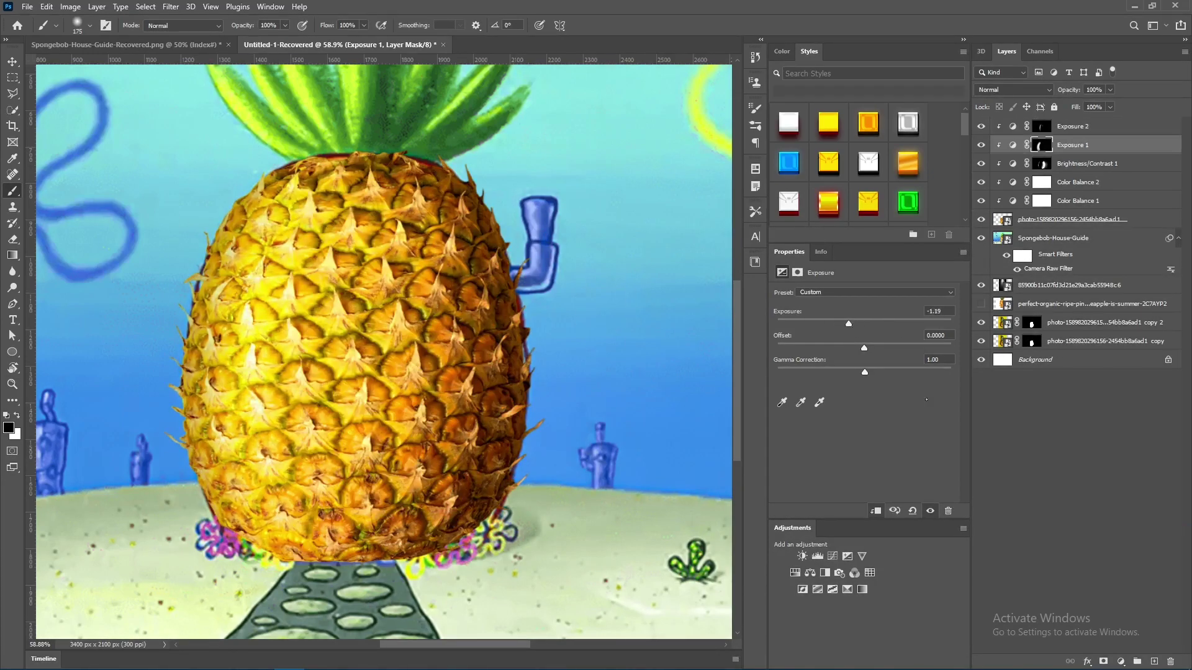
{"action": "key", "text": "x"}
{"action": "key", "text": "z"}
{"action": "left_click_drag", "start_coordinate": [238, 269], "coordinate": [406, 291]}
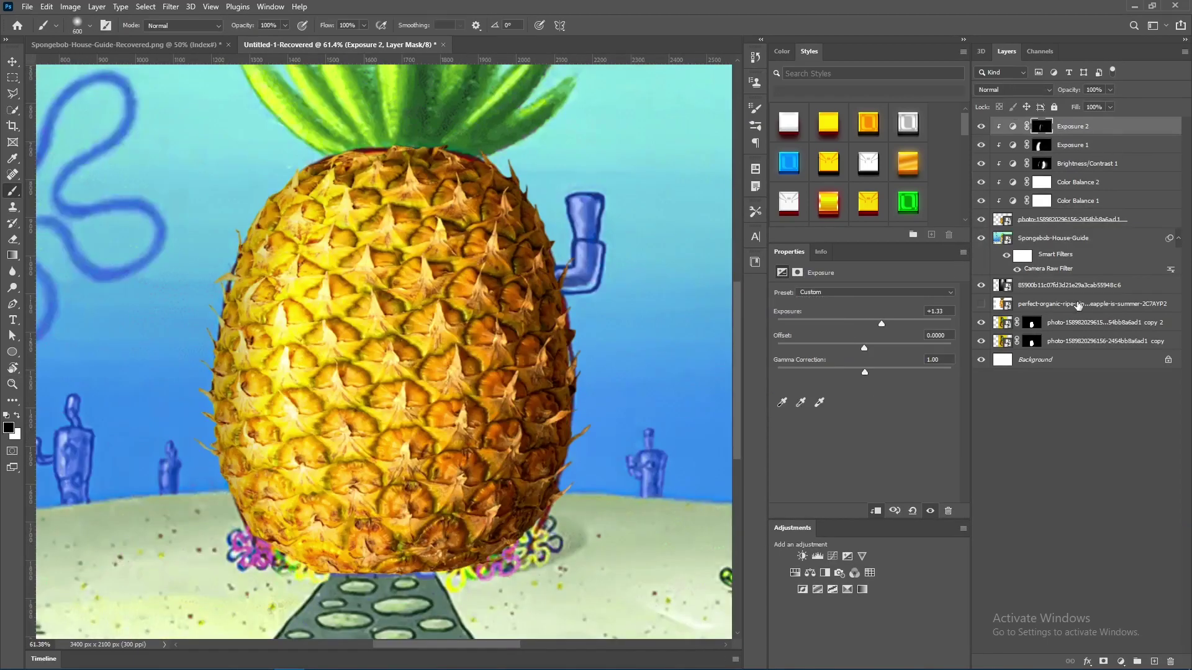
Add a clipped colorized Hue/Saturation tint shifted to light cyan, letting dark cracks show through
{"action": "left_click", "coordinate": [795, 573]}
{"action": "key", "text": "ctrl+alt+g"}
{"action": "left_click", "coordinate": [839, 406]}
{"action": "mouse_move", "coordinate": [777, 340]}
{"action": "left_mouse_down"}
{"action": "mouse_move", "coordinate": [863, 340]}
{"action": "mouse_move", "coordinate": [896, 365]}
{"action": "mouse_move", "coordinate": [883, 389]}
{"action": "mouse_move", "coordinate": [907, 376]}
{"action": "left_mouse_up"}
{"action": "double_click", "coordinate": [1076, 126]}
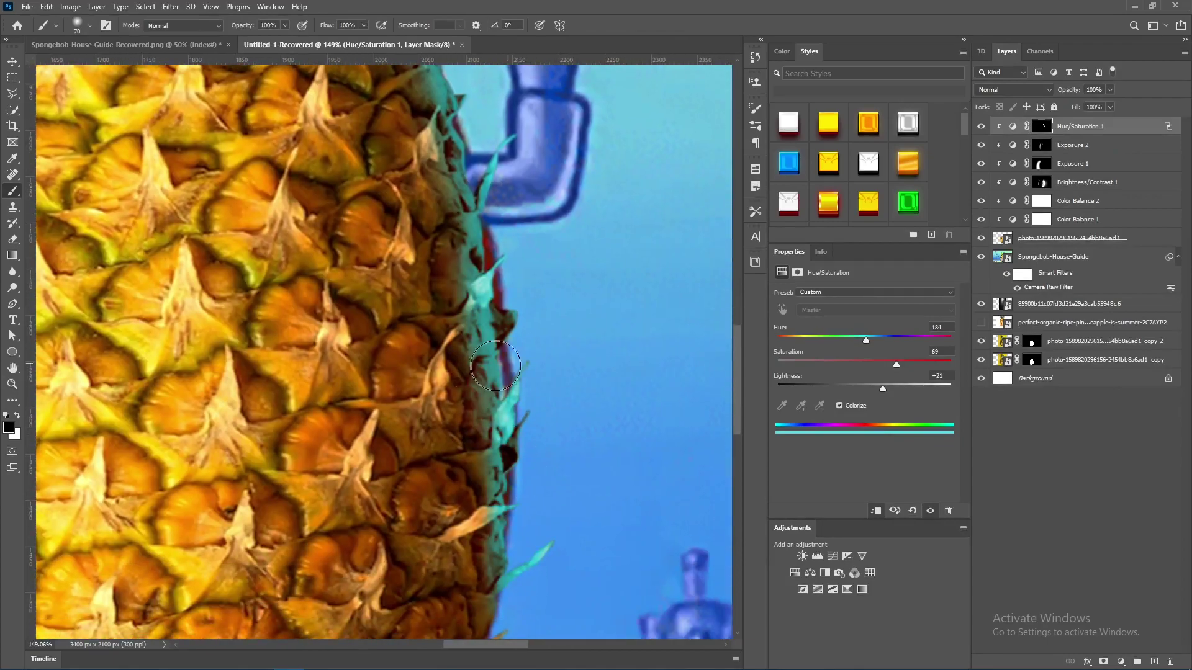
{"action": "scroll", "coordinate": [495, 366], "scroll_direction": "down", "scroll_amount": 5}
Reframe the view on the pineapple's crown and start a third Exposure adjustment
{"action": "key", "text": "x"}
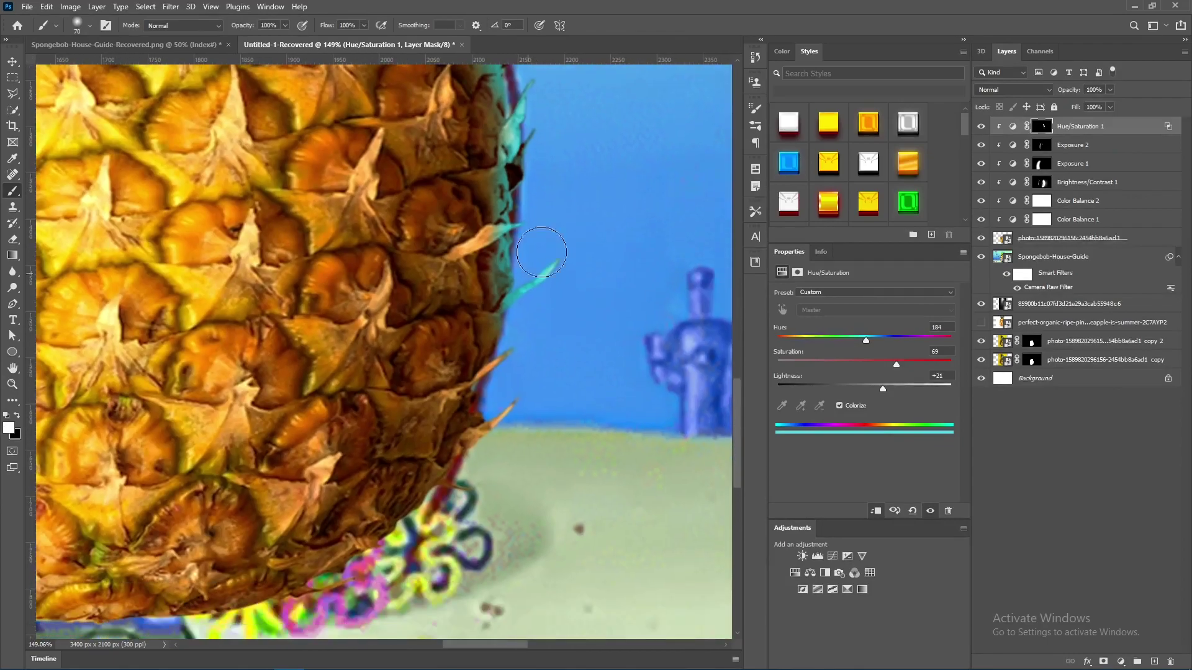
{"action": "key", "text": "z"}
{"action": "key", "text": "ctrl+0"}
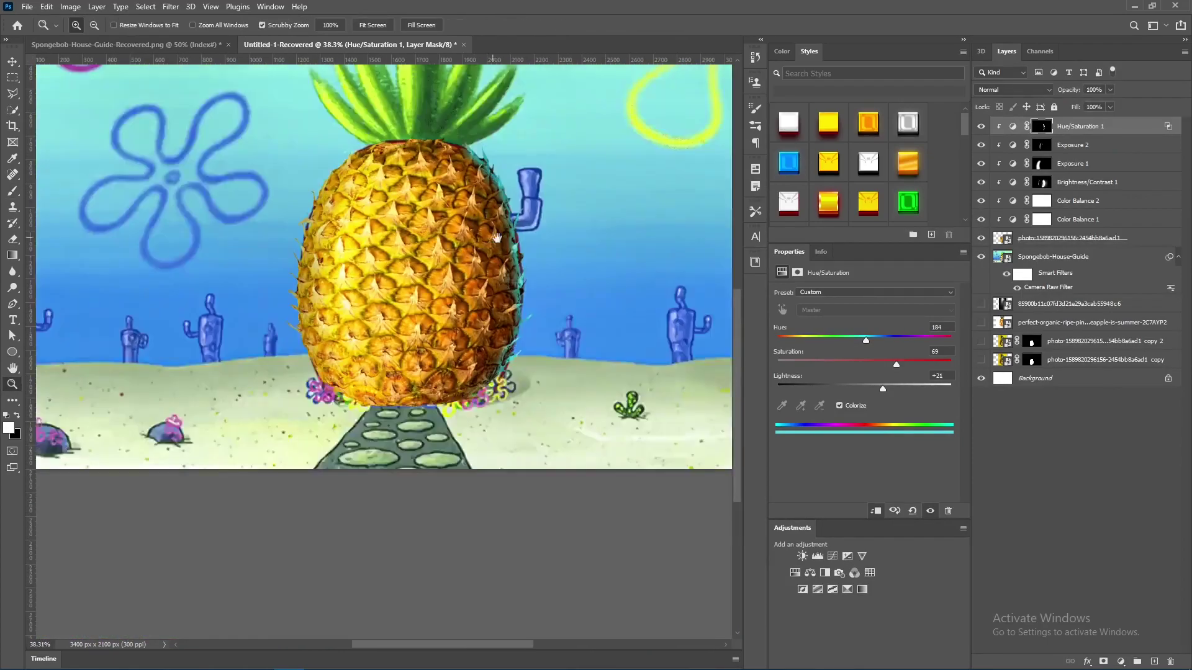
{"action": "left_click_drag", "start_coordinate": [497, 238], "coordinate": [559, 238]}
{"action": "key", "text": "ctrl+t"}
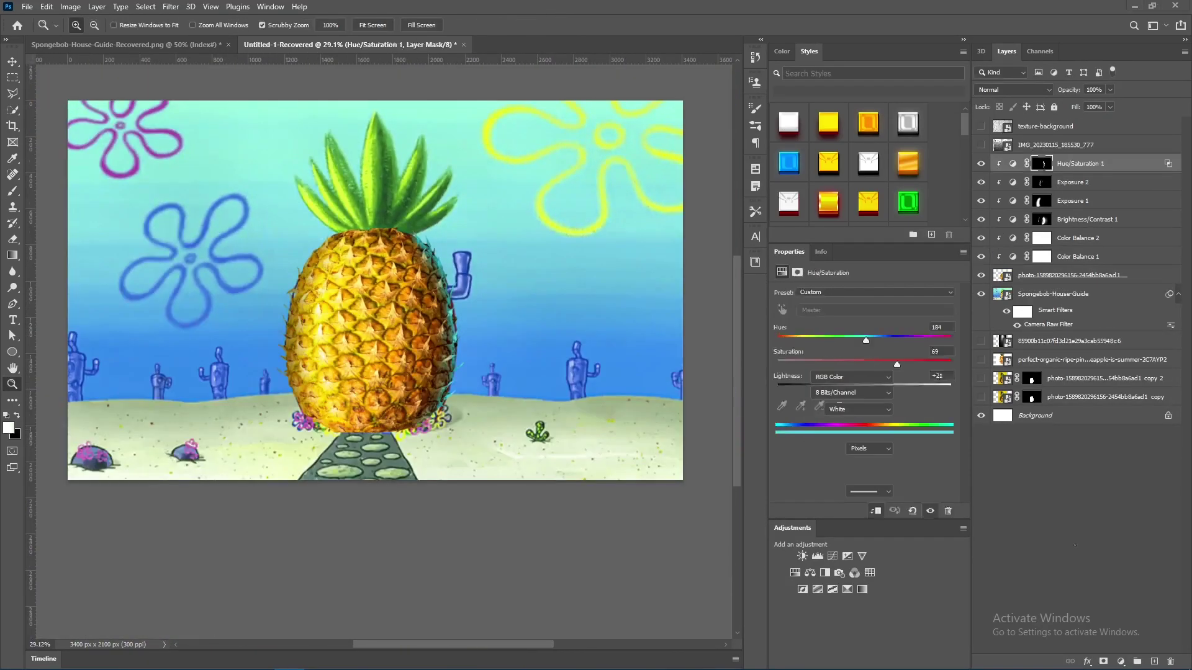
{"action": "left_click", "coordinate": [1120, 662]}
Clip the third Exposure layer to the pineapple and hide it behind a black mask
{"action": "left_click", "coordinate": [1117, 515]}
{"action": "key", "text": "ctrl+i"}
{"action": "key", "text": "b"}
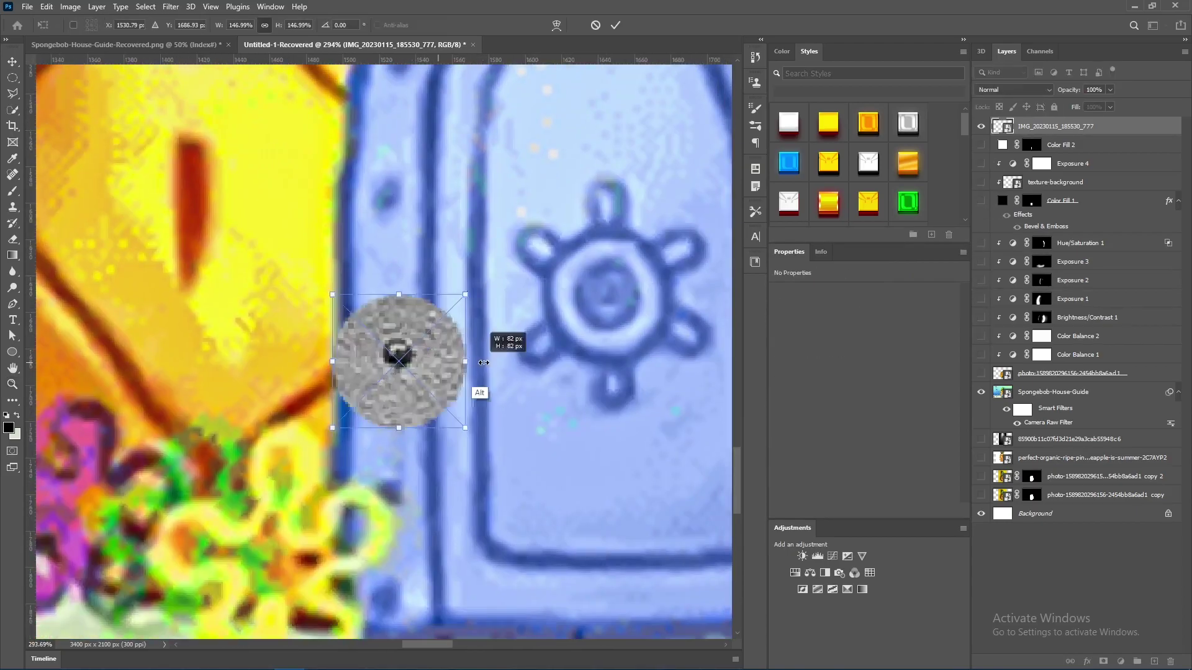
Enlarge the rivet, duplicate it around the door arch, and group all copies
{"action": "left_click_drag", "start_coordinate": [483, 362], "coordinate": [486, 362]}
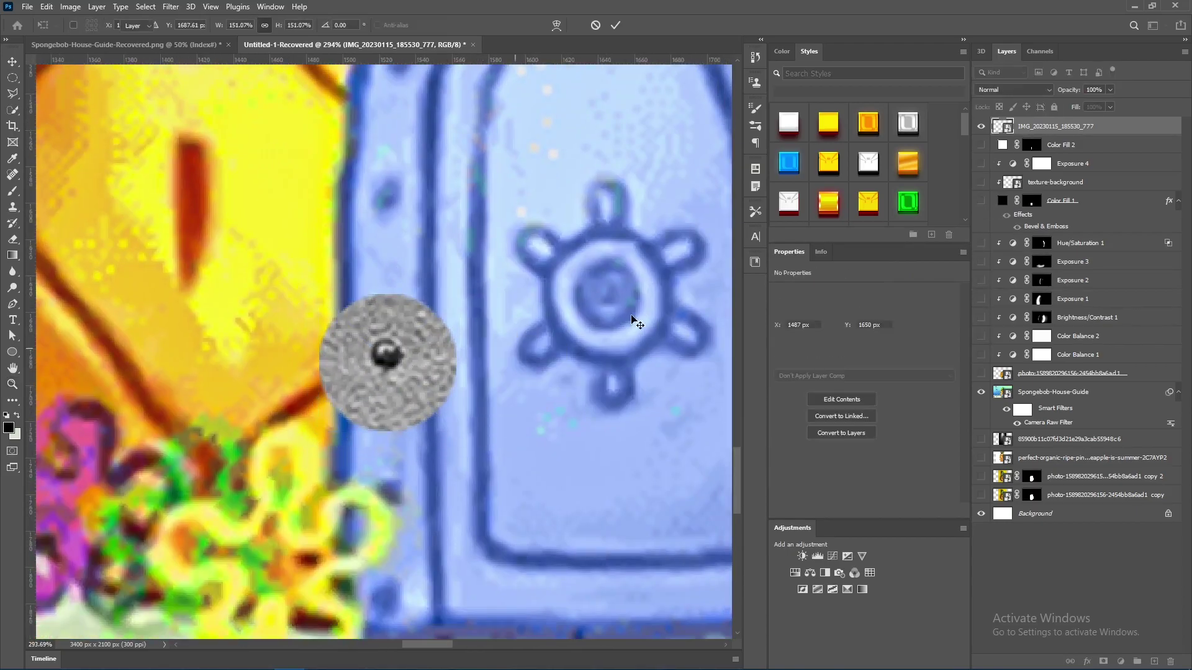
{"action": "mouse_move", "coordinate": [397, 483]}
{"action": "left_mouse_down"}
{"action": "mouse_move", "coordinate": [399, 341]}
{"action": "mouse_move", "coordinate": [480, 112]}
{"action": "mouse_move", "coordinate": [652, 266]}
{"action": "mouse_move", "coordinate": [593, 338]}
{"action": "mouse_move", "coordinate": [558, 341]}
{"action": "mouse_move", "coordinate": [546, 426]}
{"action": "mouse_move", "coordinate": [312, 308]}
{"action": "mouse_move", "coordinate": [335, 308]}
{"action": "left_mouse_up"}
{"action": "key", "text": "z"}
{"action": "left_click", "coordinate": [1067, 331], "text": "shift"}
{"action": "key", "text": "ctrl+g"}
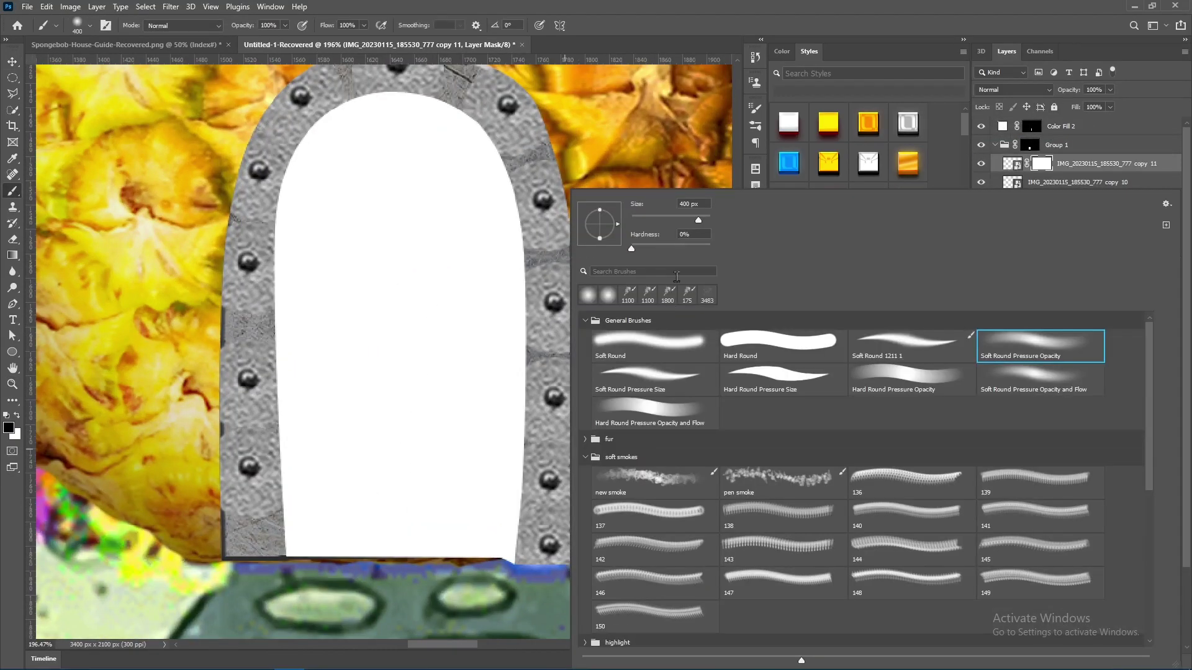
Touch up each rivet copy's mask with a 70 px brush, stepping through the layers
{"action": "type", "text": "70"}
{"action": "key", "text": "Return"}
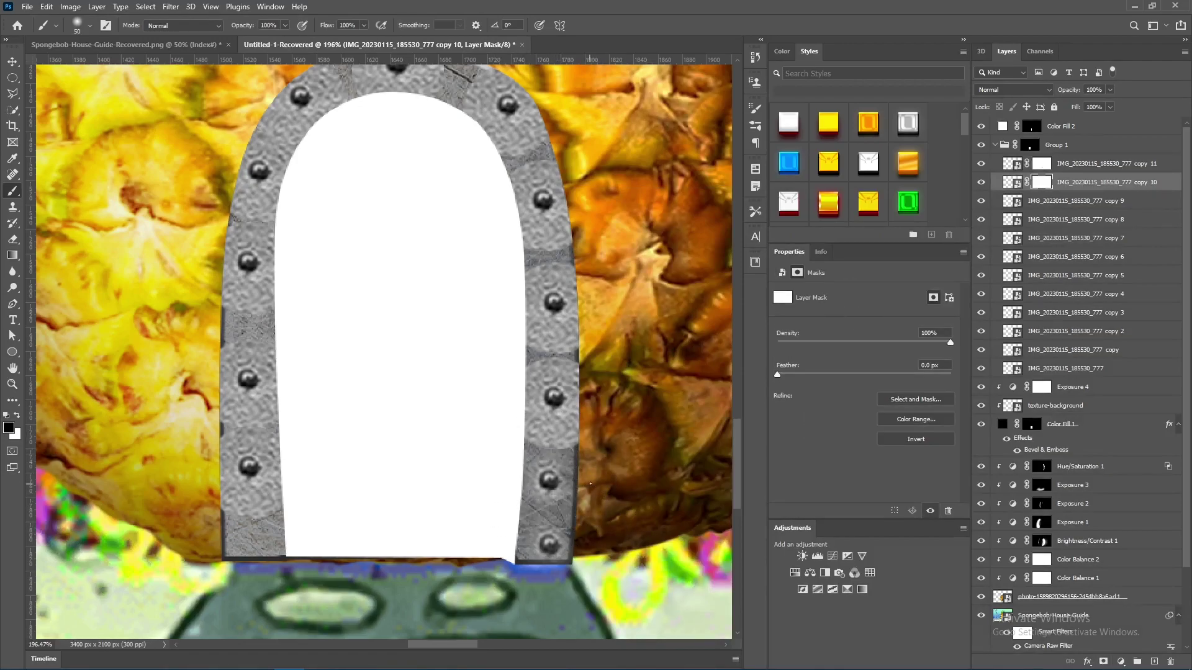
{"action": "key", "text": "z"}
{"action": "left_click_drag", "start_coordinate": [546, 448], "coordinate": [581, 329]}
{"action": "key", "text": "alt+bracketleft"}
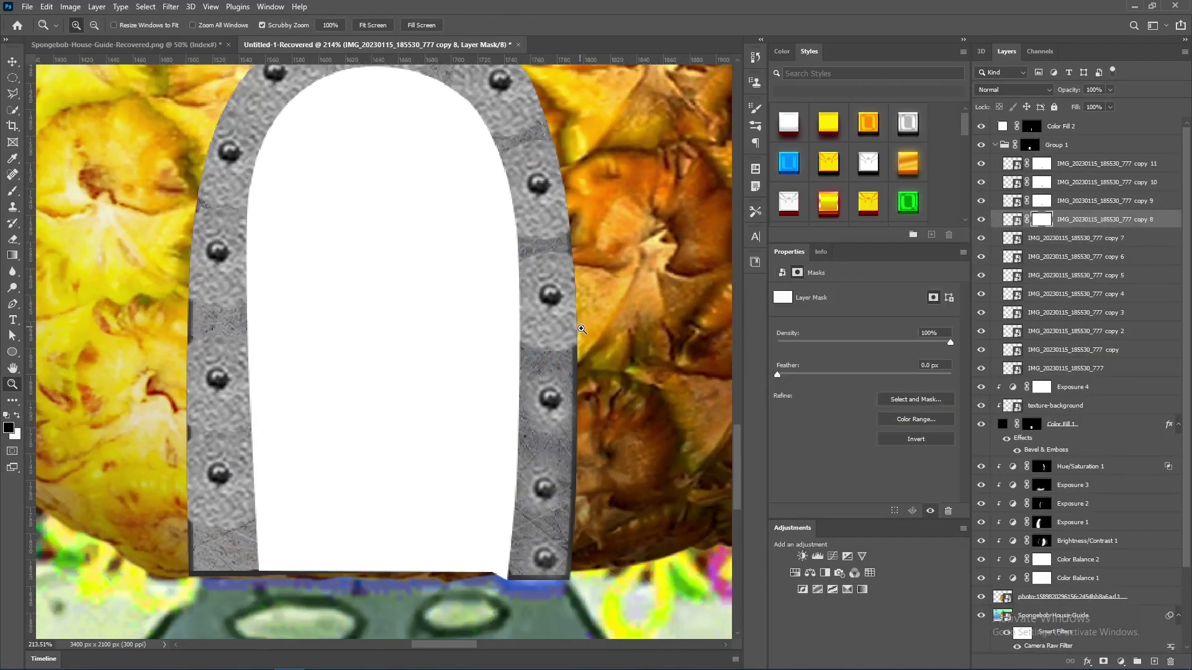
{"action": "key", "text": "alt+bracketleft"}
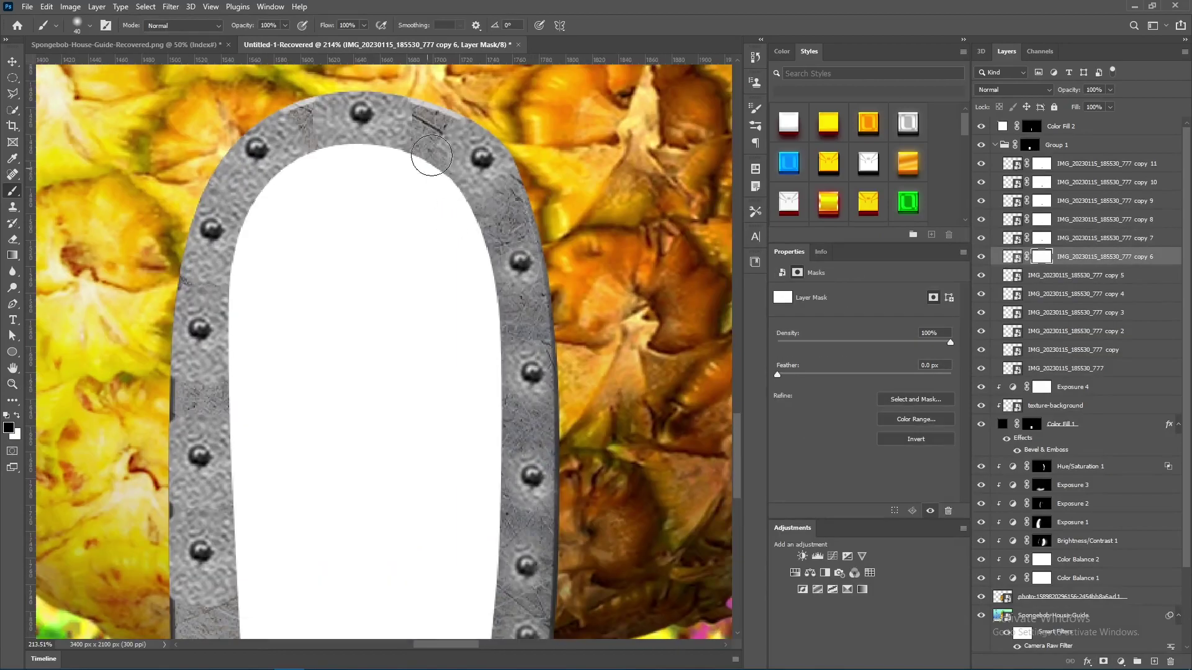
{"action": "scroll", "coordinate": [388, 79], "scroll_direction": "down", "scroll_amount": 5}
{"action": "scroll", "coordinate": [382, 157], "scroll_direction": "up", "scroll_amount": 7}
{"action": "key", "text": "alt+bracketleft"}
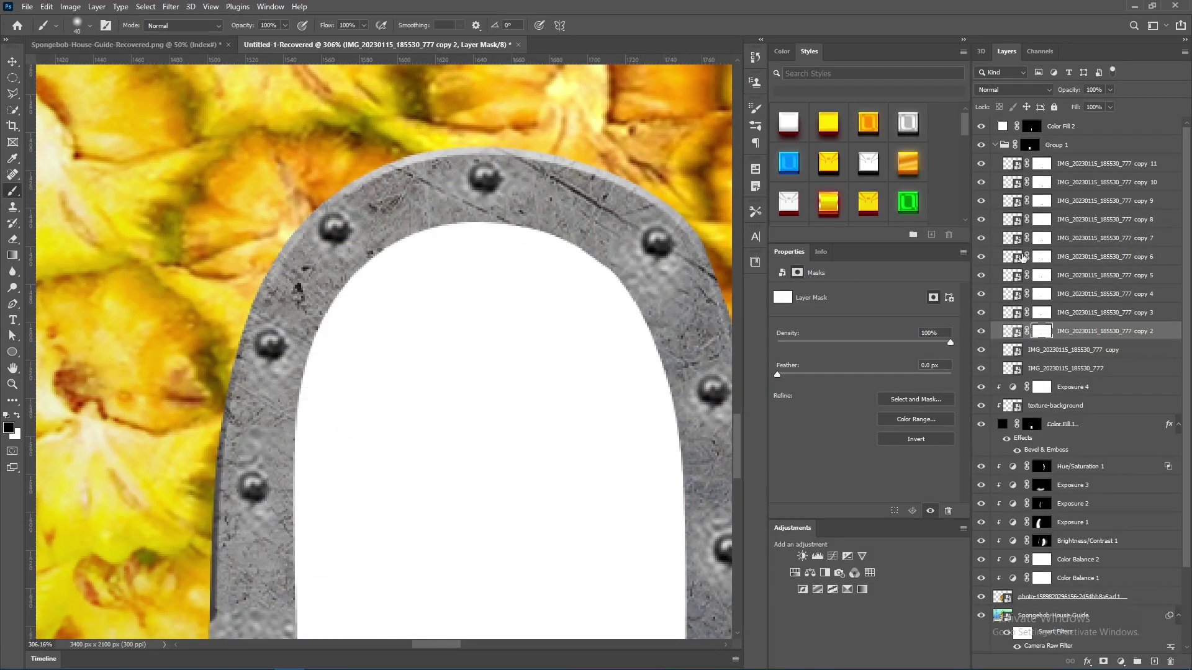
{"action": "scroll", "coordinate": [313, 570], "scroll_direction": "down", "scroll_amount": 5}
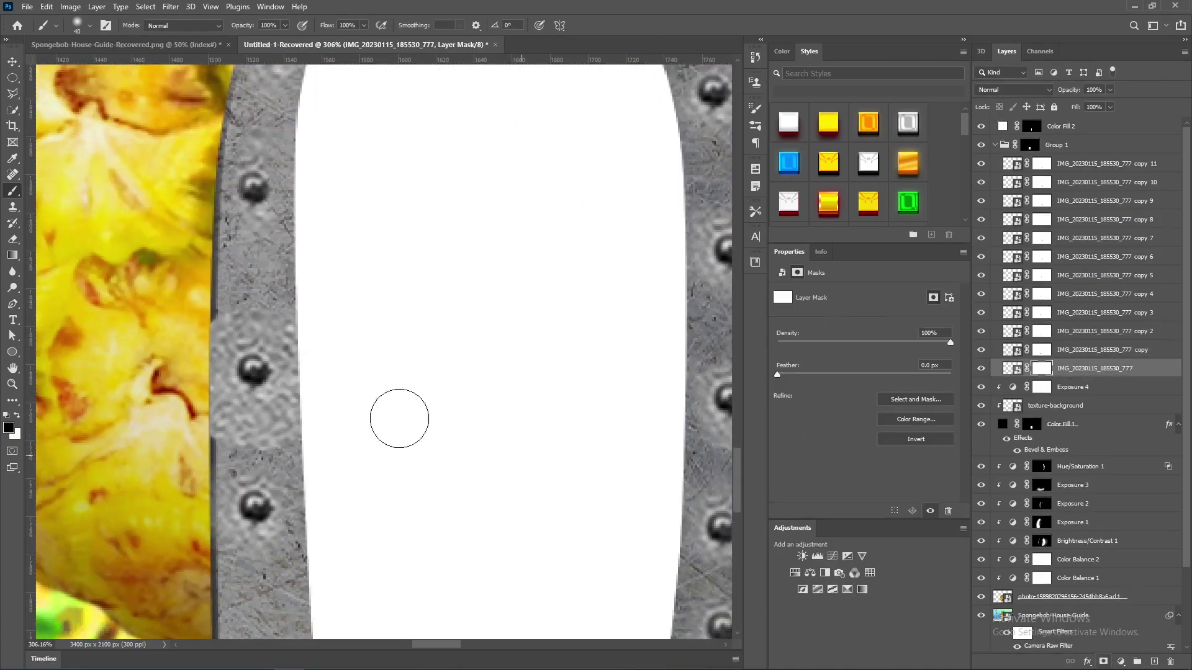
{"action": "key", "text": "z"}
{"action": "scroll", "coordinate": [373, 412], "scroll_direction": "down", "scroll_amount": 5}
{"action": "scroll", "coordinate": [327, 408], "scroll_direction": "up", "scroll_amount": 3}
Add an Exposure layer above the rivet group and copy the metal texture onto the inner panel
{"action": "left_click", "coordinate": [995, 146]}
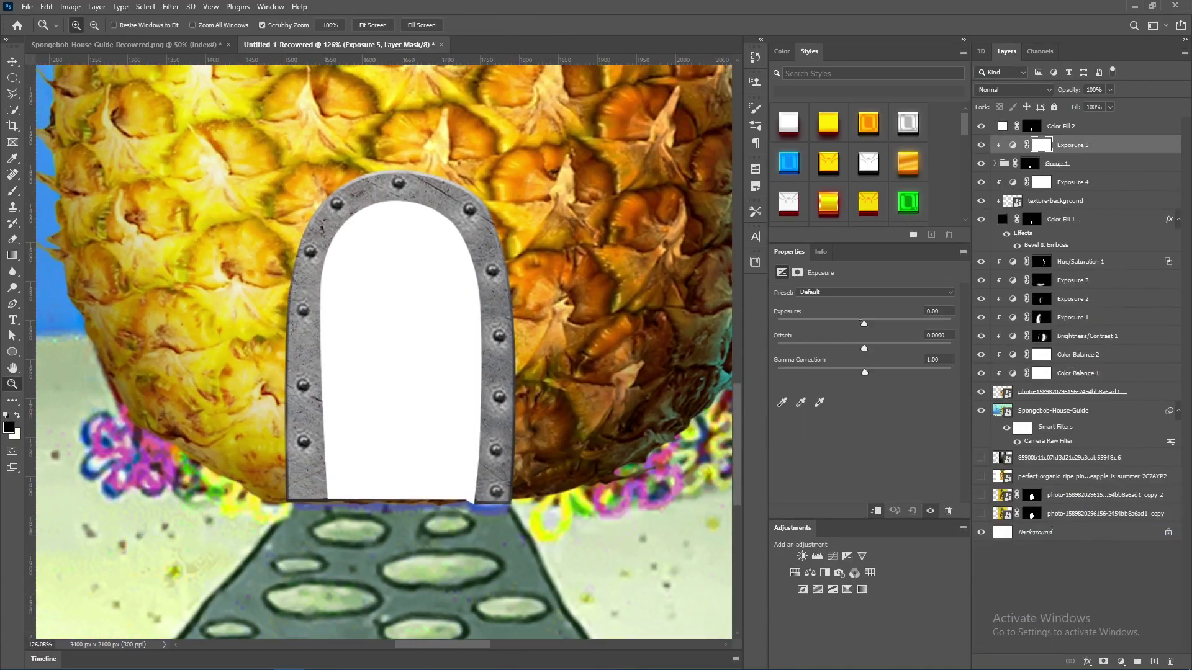
{"action": "scroll", "coordinate": [489, 446], "scroll_direction": "down", "scroll_amount": 2}
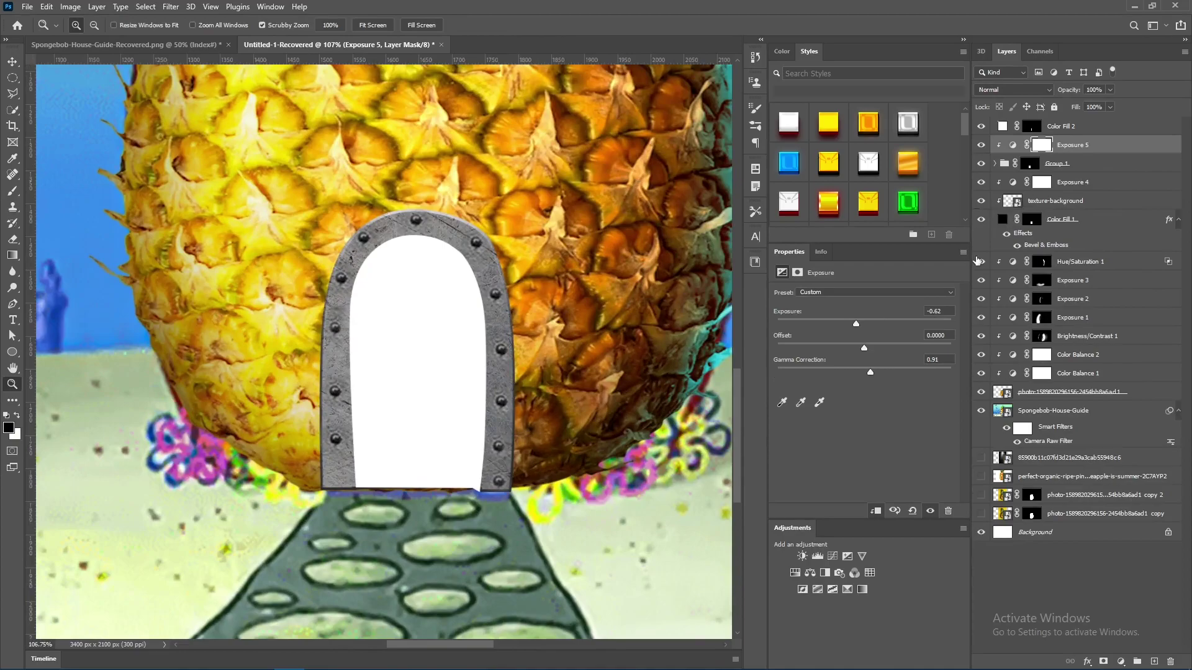
{"action": "left_click_drag", "start_coordinate": [1091, 94], "coordinate": [1040, 180]}
Give the inner panel an Inner Shadow with Choke 24 and Size 8
{"action": "double_click", "coordinate": [1040, 180]}
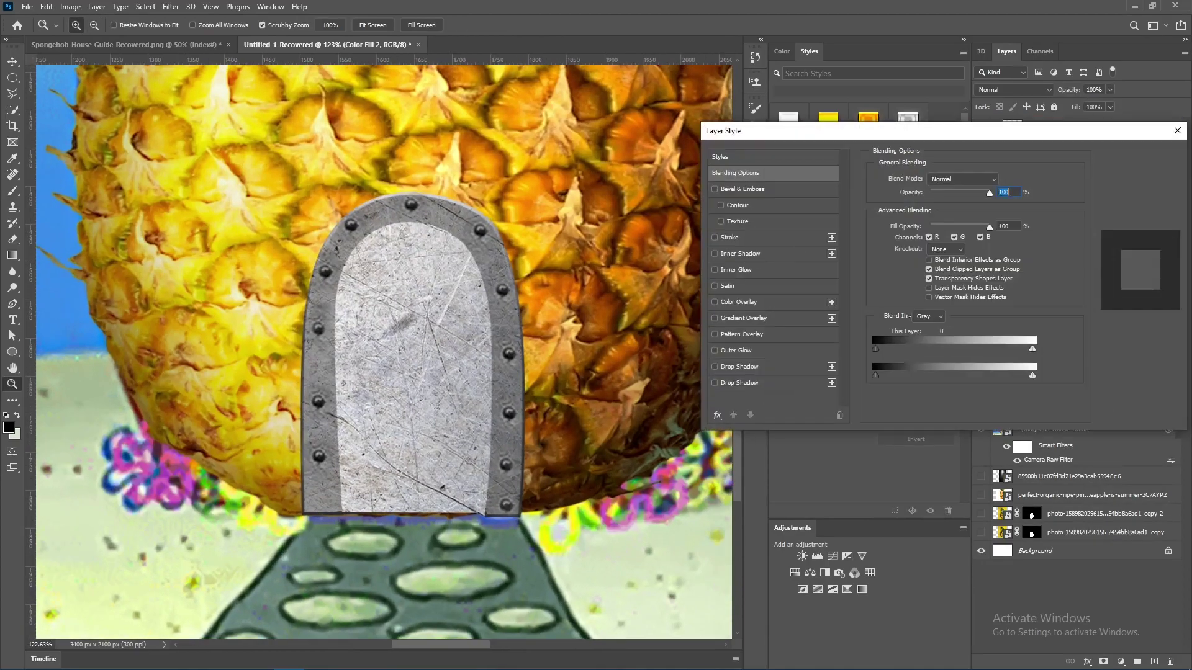
{"action": "left_click", "coordinate": [739, 253]}
{"action": "left_click_drag", "start_coordinate": [918, 248], "coordinate": [933, 248]}
{"action": "key", "text": "Tab"}
{"action": "type", "text": "8"}
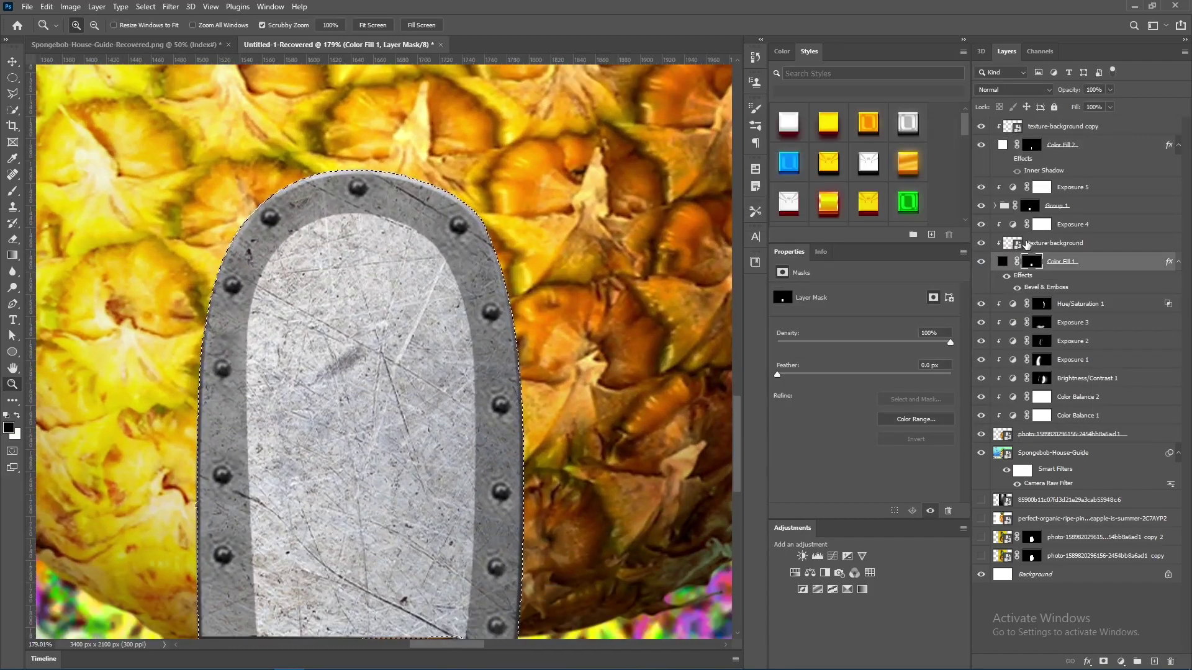
{"action": "key", "text": "ctrl+d"}
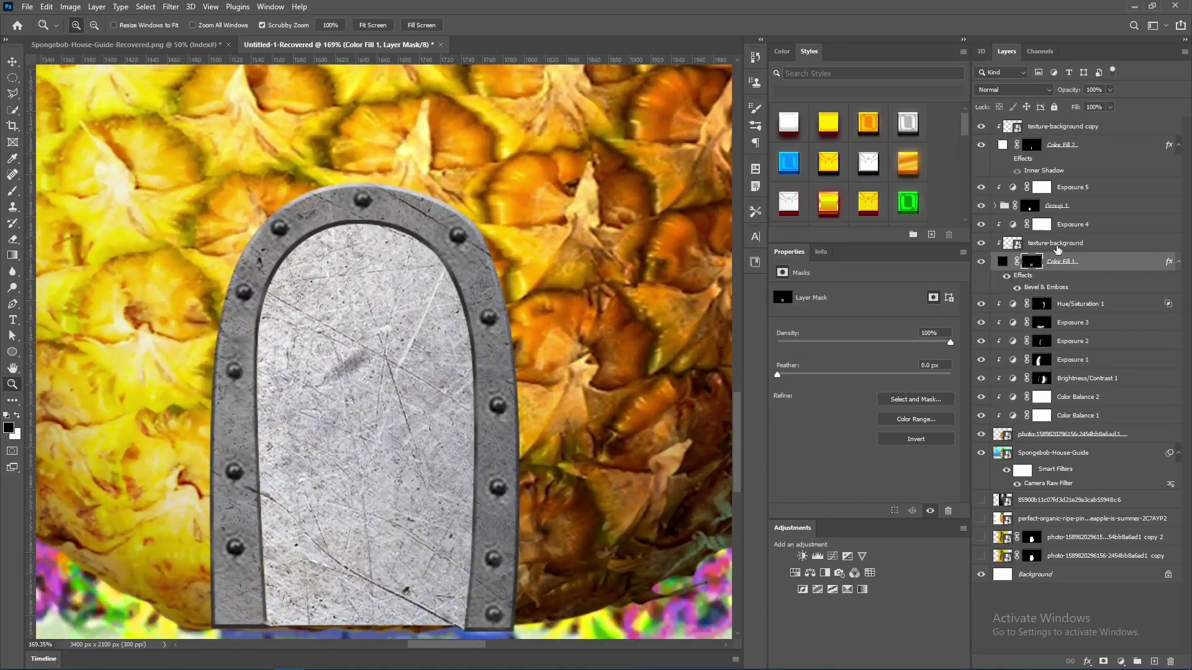
Commit the warped panel texture and give the new Exposure layer a black mask for white painting
{"action": "left_click", "coordinate": [1033, 147]}
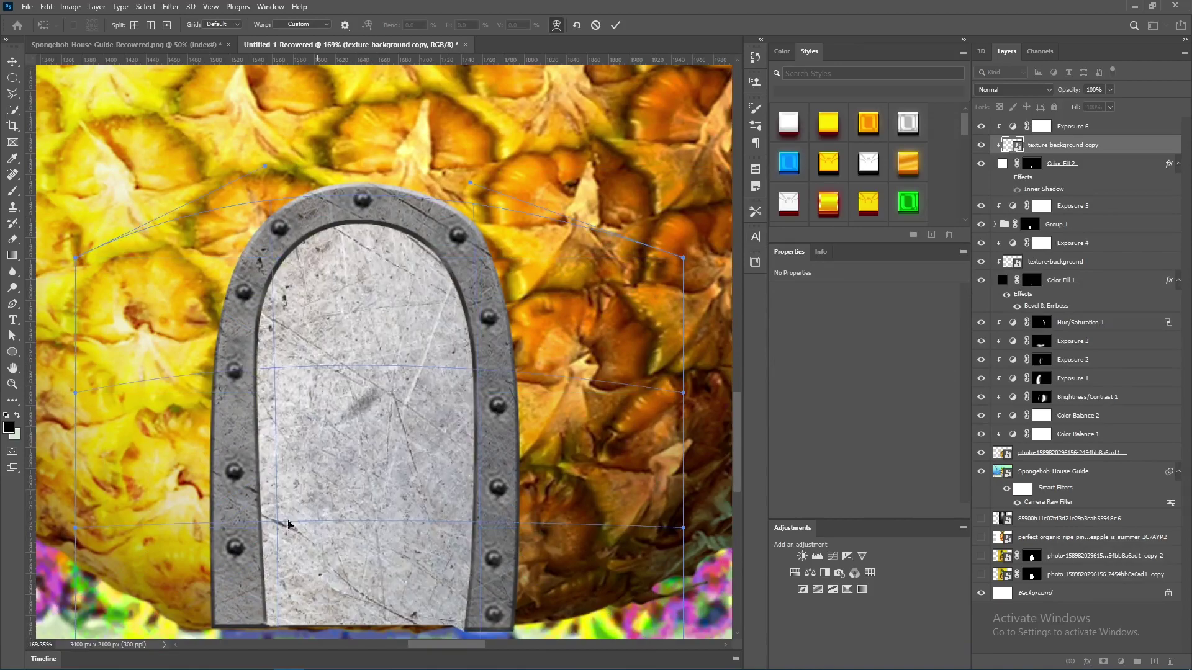
{"action": "key", "text": "Return"}
{"action": "key", "text": "ctrl+i"}
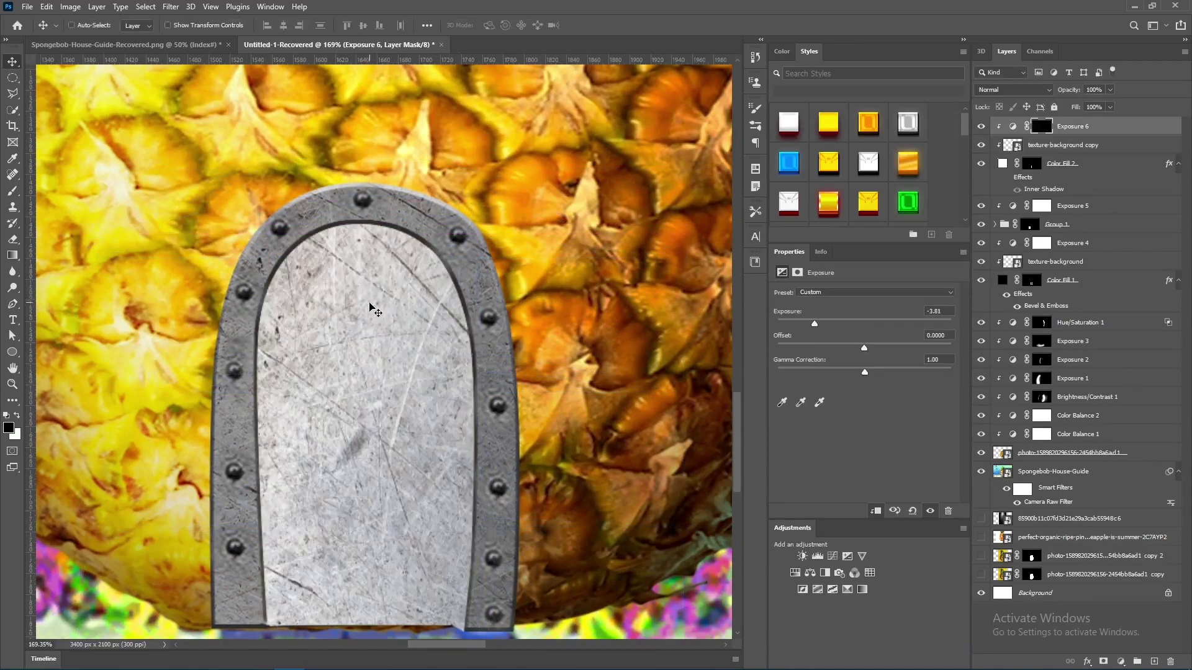
{"action": "key", "text": "b"}
{"action": "key", "text": "x"}
{"action": "right_click", "coordinate": [448, 272]}
{"action": "key", "text": "Escape"}
Recheck the inner panel's Inner Shadow settings
{"action": "double_click", "coordinate": [1104, 163]}
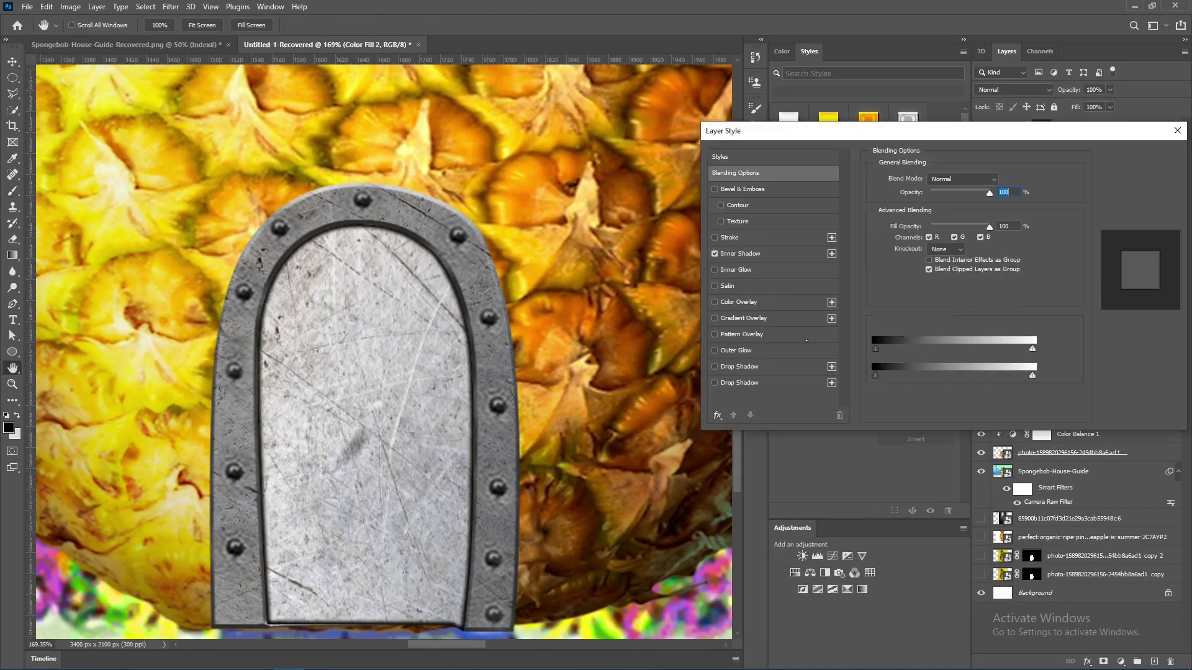
{"action": "left_click", "coordinate": [740, 253]}
{"action": "key", "text": "Return"}
{"action": "scroll", "coordinate": [427, 487], "scroll_direction": "up", "scroll_amount": 3}
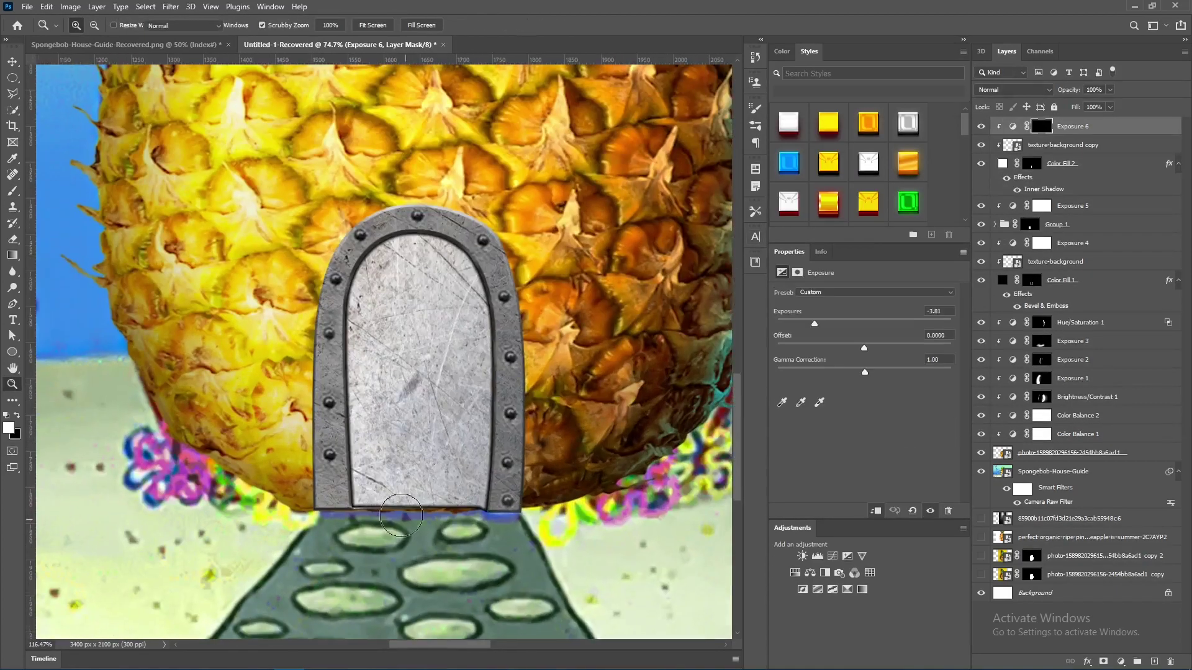
Show the cartoon door for reference, trace it with the Pen, and edit the door texture smart object
{"action": "left_click", "coordinate": [1055, 471]}
{"action": "left_click", "coordinate": [981, 471], "text": "alt"}
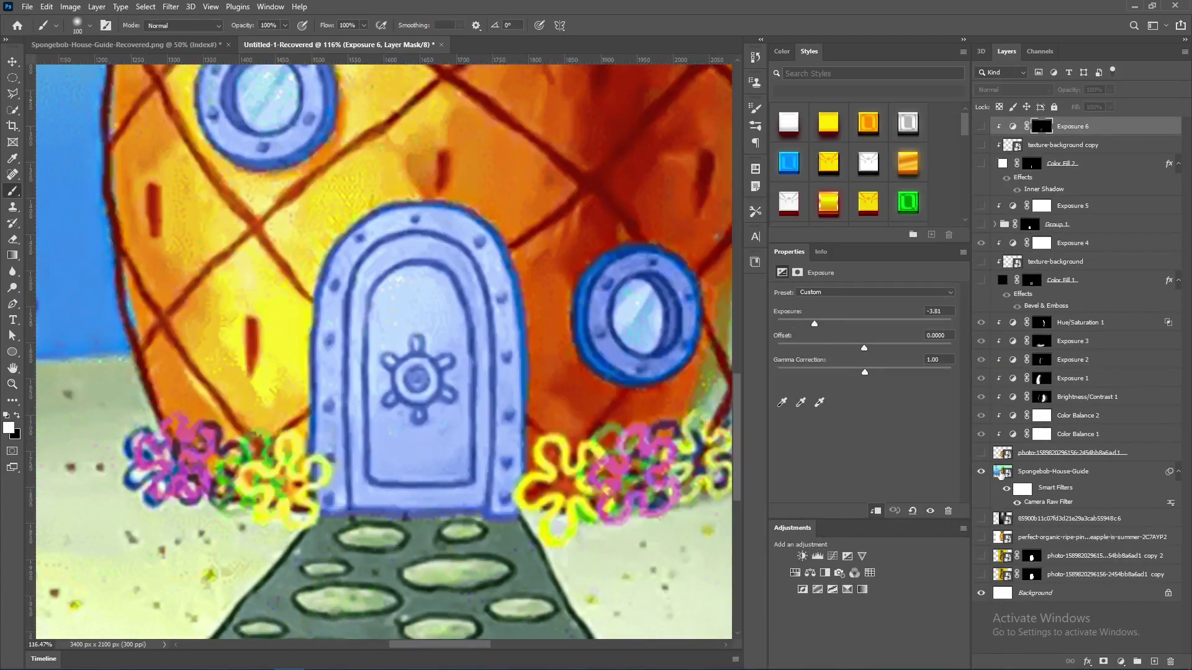
{"action": "scroll", "coordinate": [557, 283], "scroll_direction": "up", "scroll_amount": 3}
{"action": "key", "text": "p"}
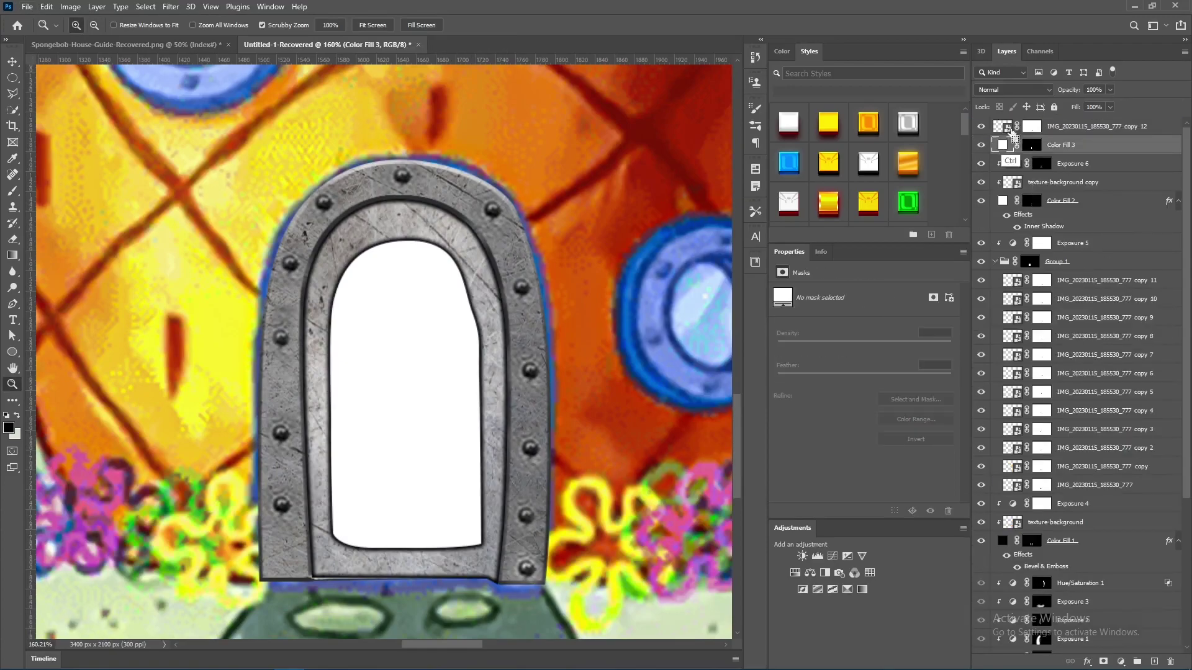
{"action": "double_click", "coordinate": [1040, 260]}
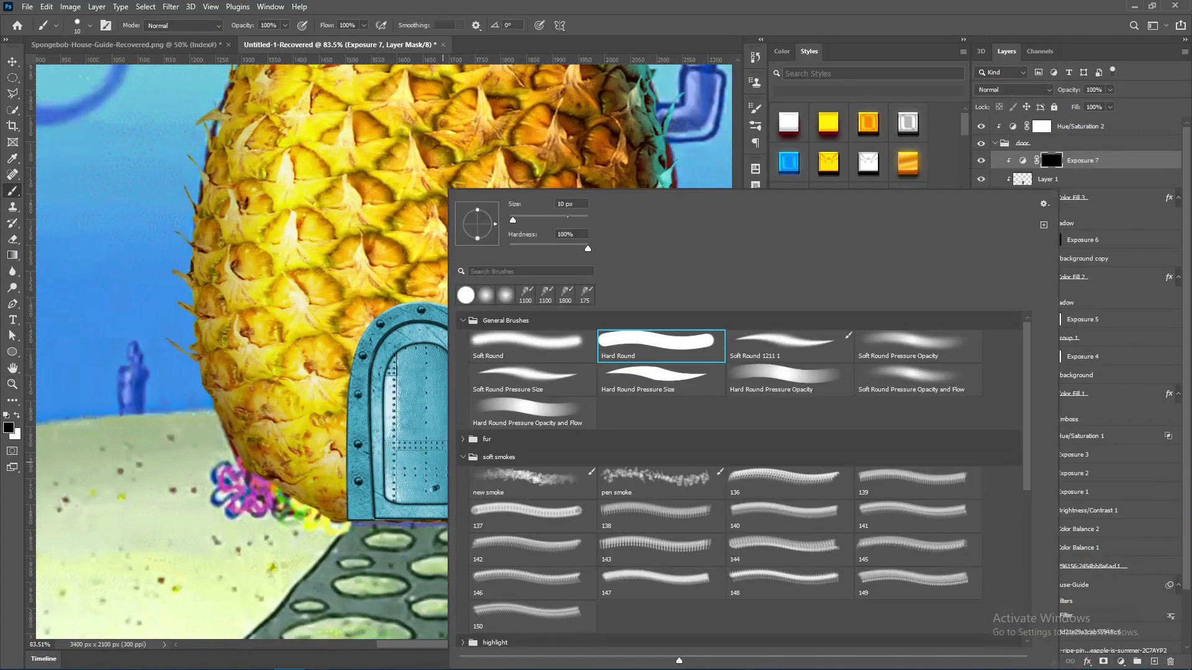
Choose a soft round brush, zoom out to the whole house, and collapse the door group
{"action": "double_click", "coordinate": [910, 344]}
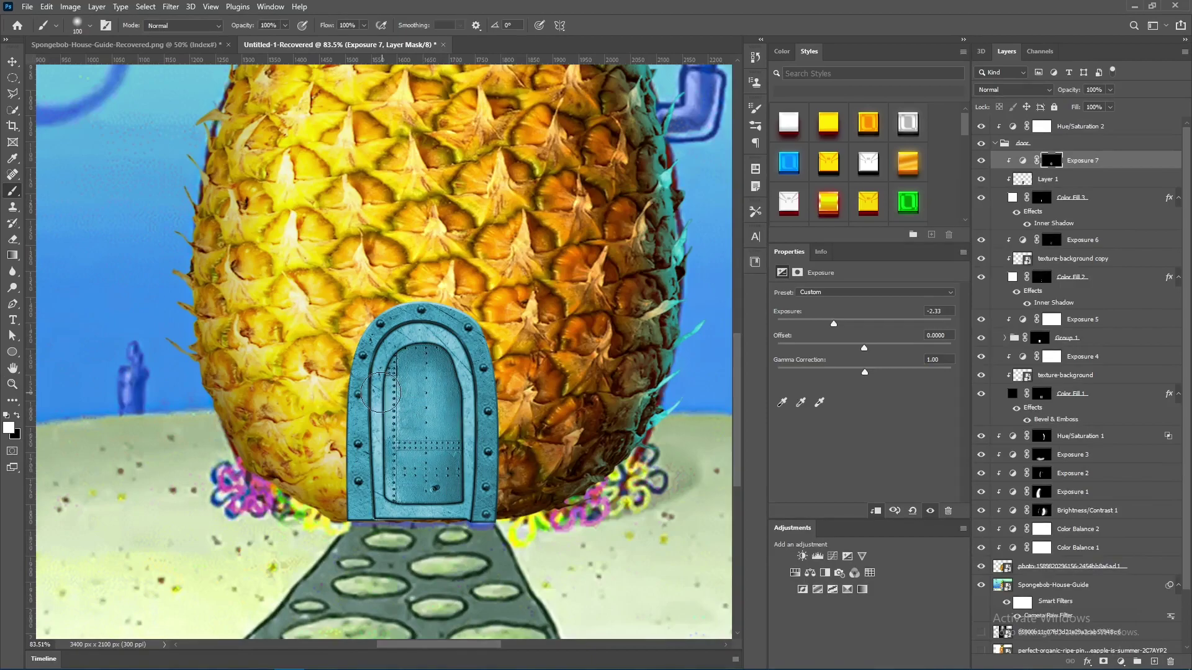
{"action": "key", "text": "z"}
{"action": "scroll", "coordinate": [437, 461], "scroll_direction": "down", "scroll_amount": 2}
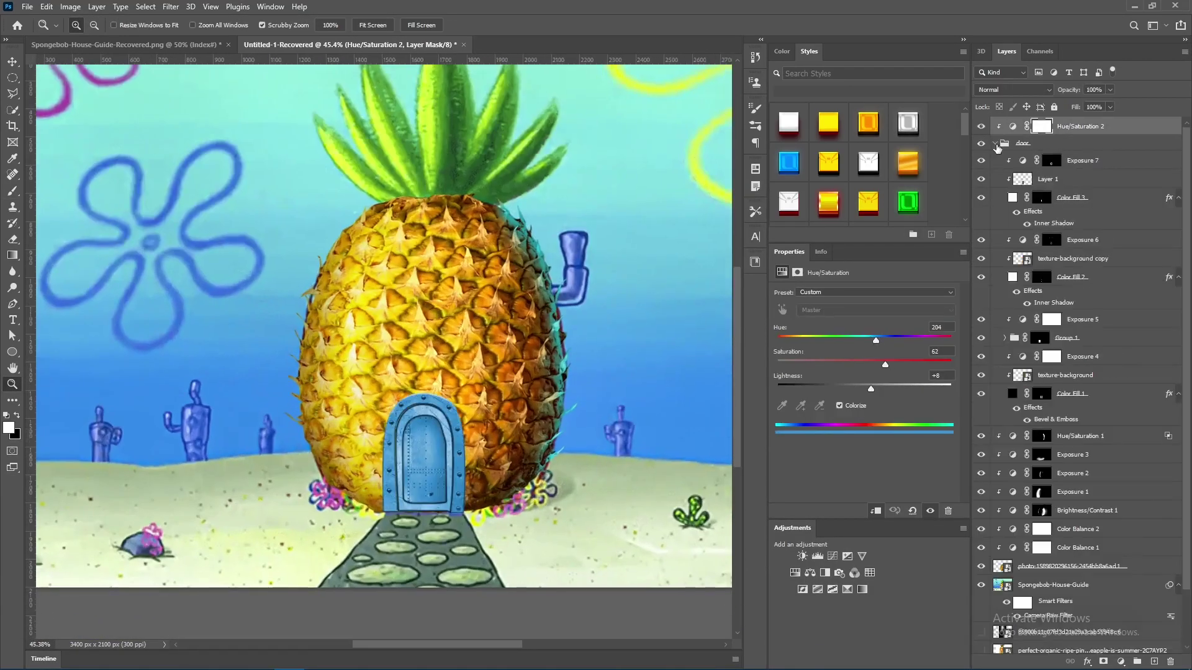
{"action": "left_click", "coordinate": [996, 143]}
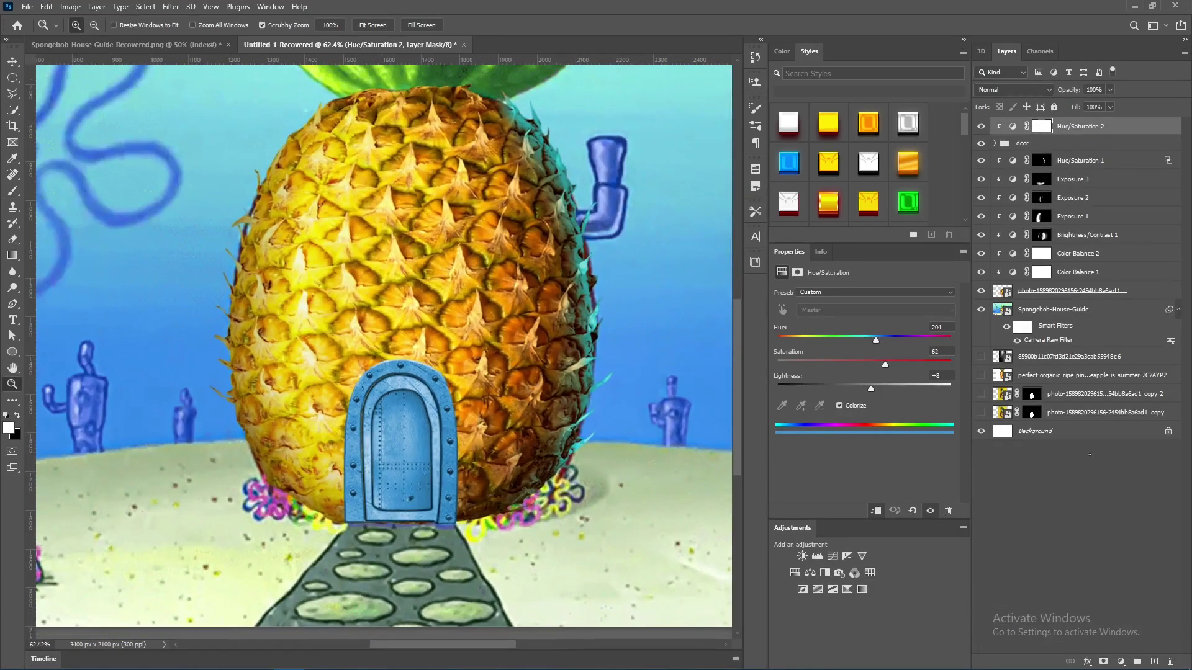
Add a new Exposure layer with a black mask and ready the brush for painting it
{"action": "left_click", "coordinate": [1120, 662]}
{"action": "left_click", "coordinate": [1160, 550]}
{"action": "key", "text": "ctrl+i"}
{"action": "key", "text": "b"}
{"action": "right_click", "coordinate": [523, 189]}
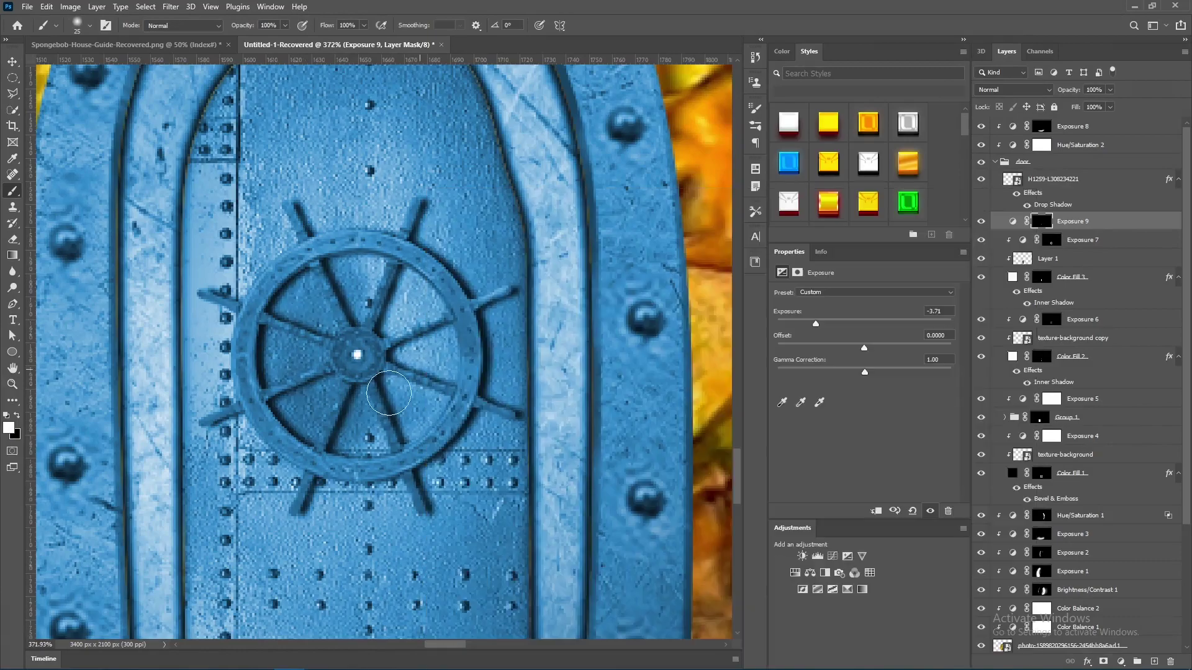
Paint the darkening Exposure mask along the pineapple's lower edges
{"action": "key", "text": "shift"}
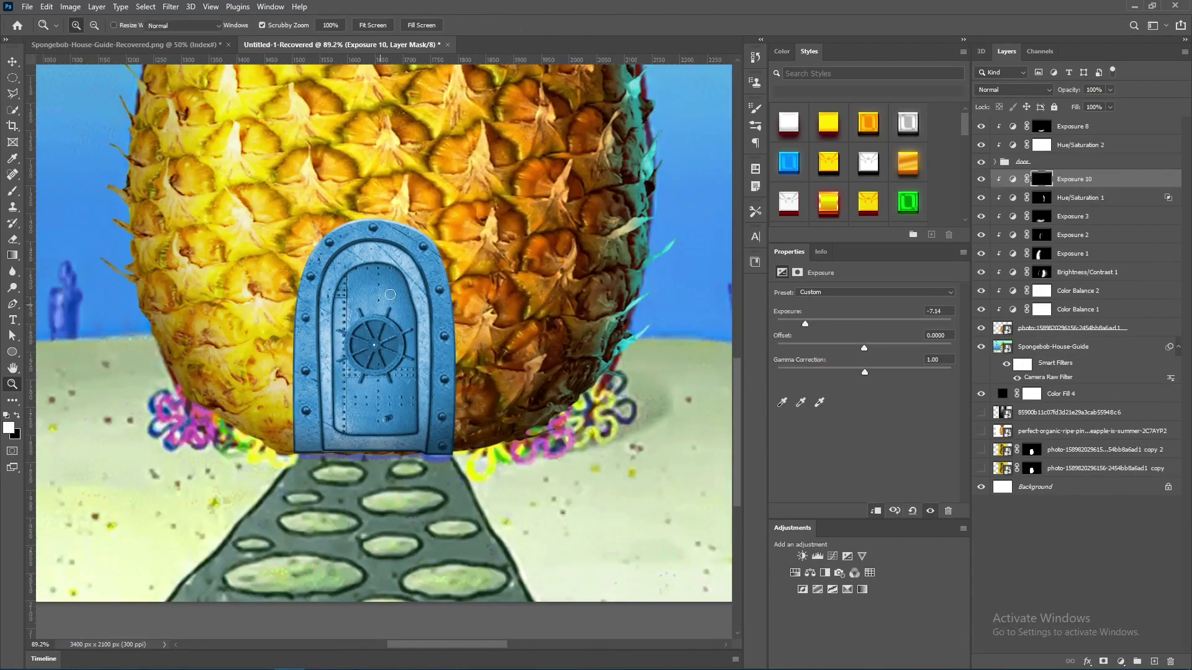
{"action": "key", "text": "b"}
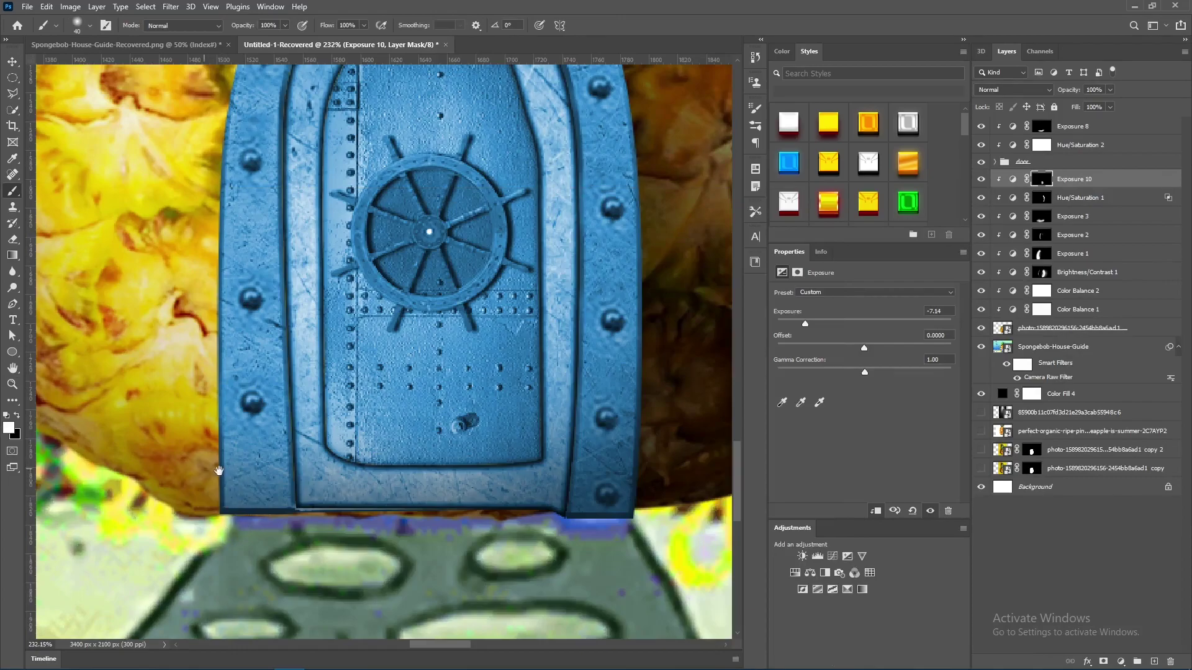
{"action": "scroll", "coordinate": [302, 191], "scroll_direction": "up", "scroll_amount": 5}
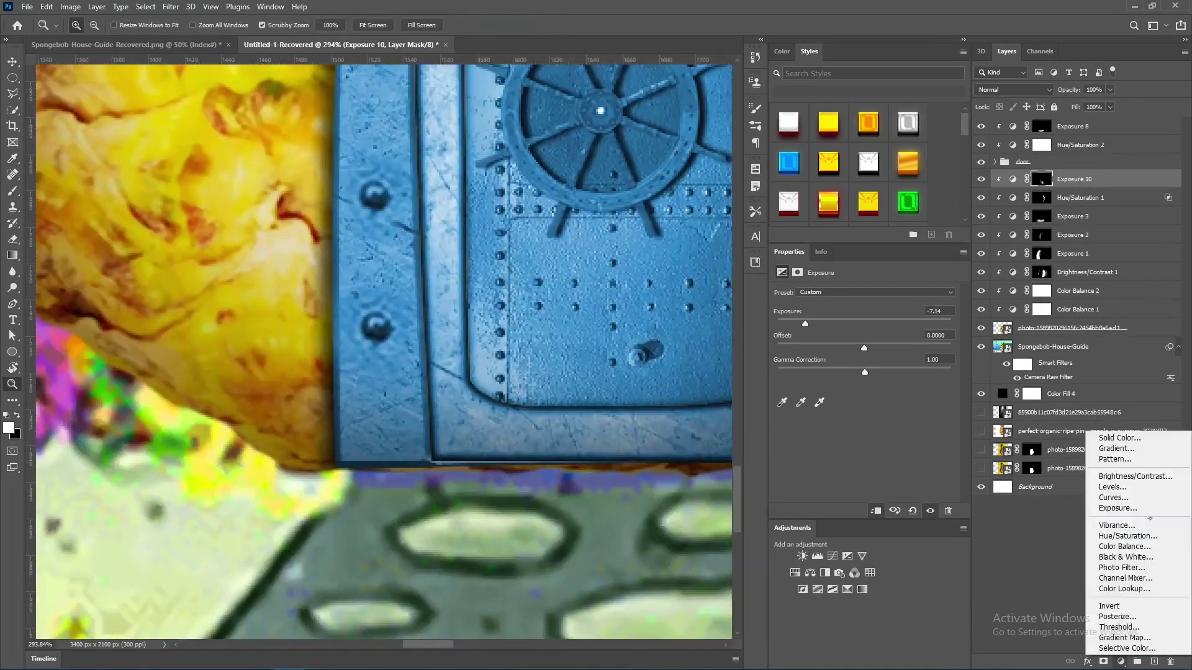
Add a brightening Exposure layer with a black mask and rotate the view to follow the door edge
{"action": "left_click", "coordinate": [1118, 508]}
{"action": "key", "text": "ctrl+i"}
{"action": "key", "text": "b"}
{"action": "key", "text": "r"}
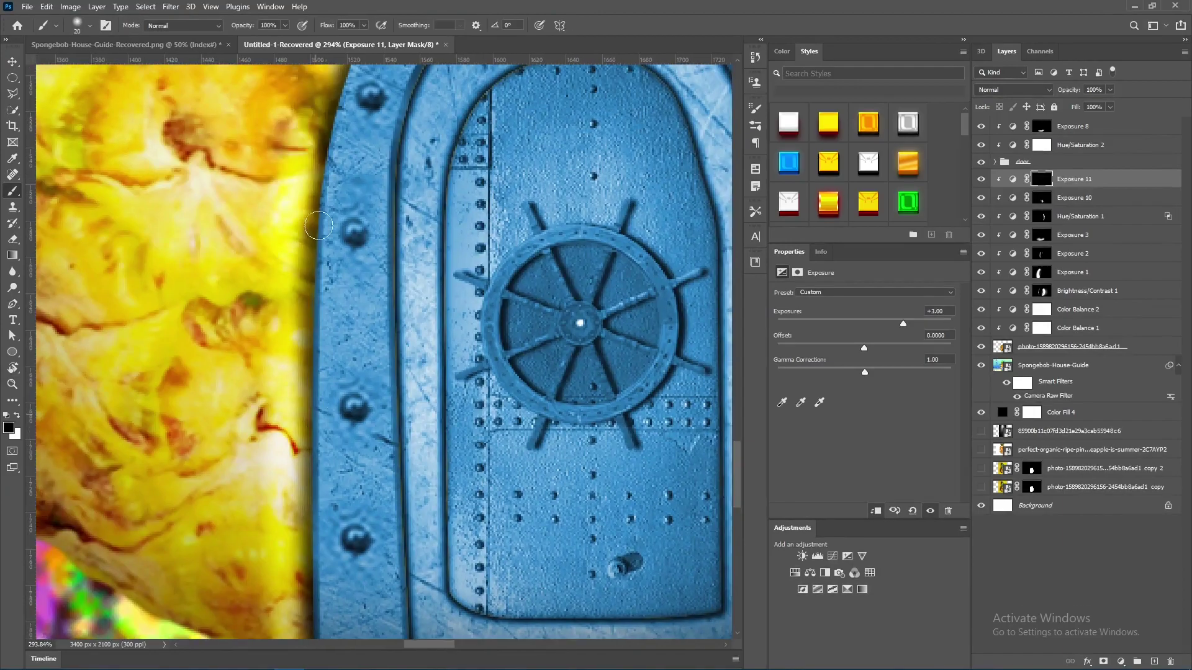
{"action": "mouse_move", "coordinate": [307, 189]}
{"action": "left_mouse_down"}
{"action": "mouse_move", "coordinate": [233, 203]}
{"action": "mouse_move", "coordinate": [208, 233]}
{"action": "left_mouse_up"}
{"action": "key", "text": "b"}
{"action": "key", "text": "x"}
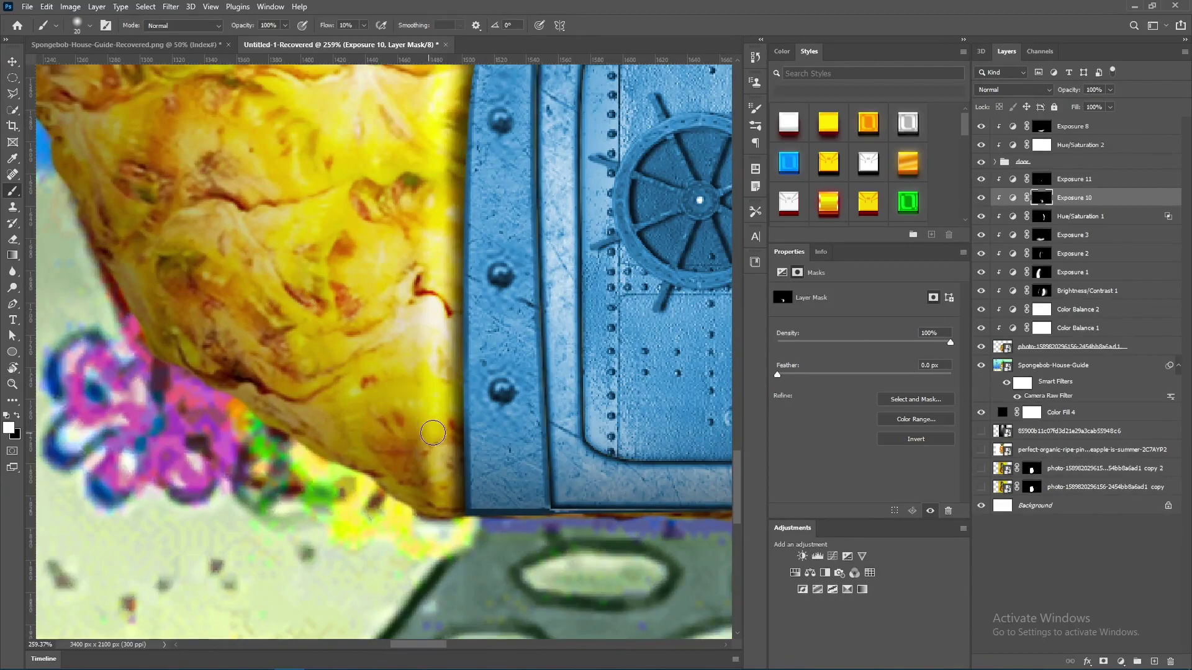
Paint a full-strength bright rim along the door's right edge on the brightening mask
{"action": "scroll", "coordinate": [432, 433], "scroll_direction": "down", "scroll_amount": 4}
{"action": "scroll", "coordinate": [414, 414], "scroll_direction": "down", "scroll_amount": 1}
{"action": "key", "text": "z"}
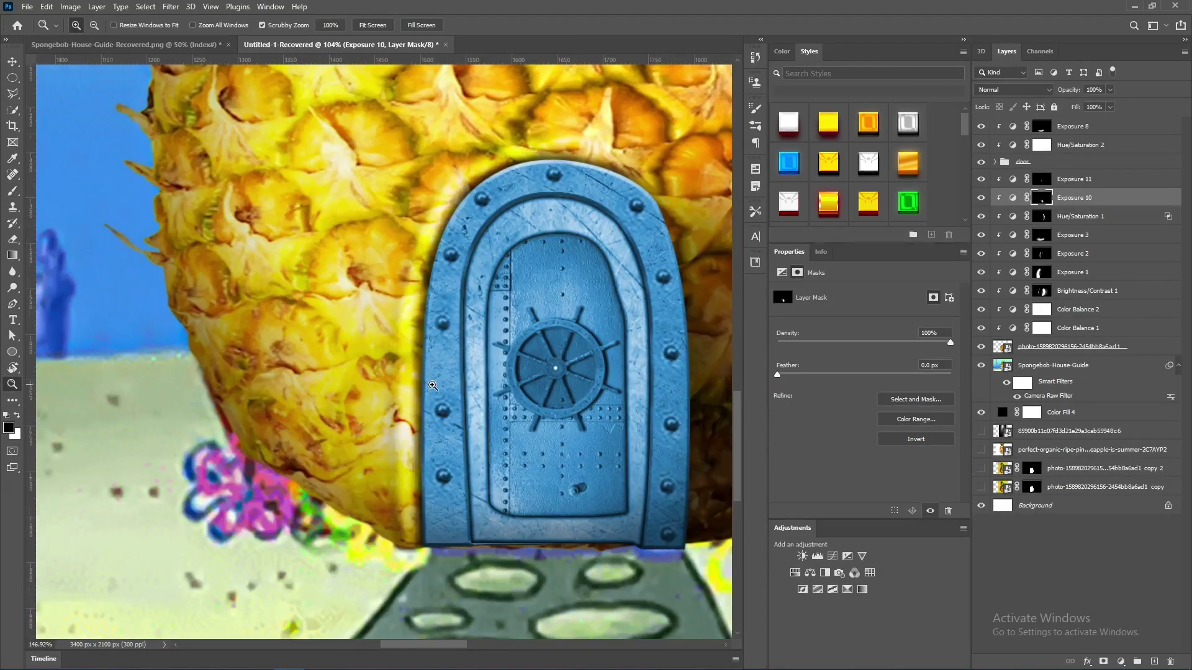
{"action": "key", "text": "alt+]"}
{"action": "left_click_drag", "start_coordinate": [524, 146], "coordinate": [528, 161]}
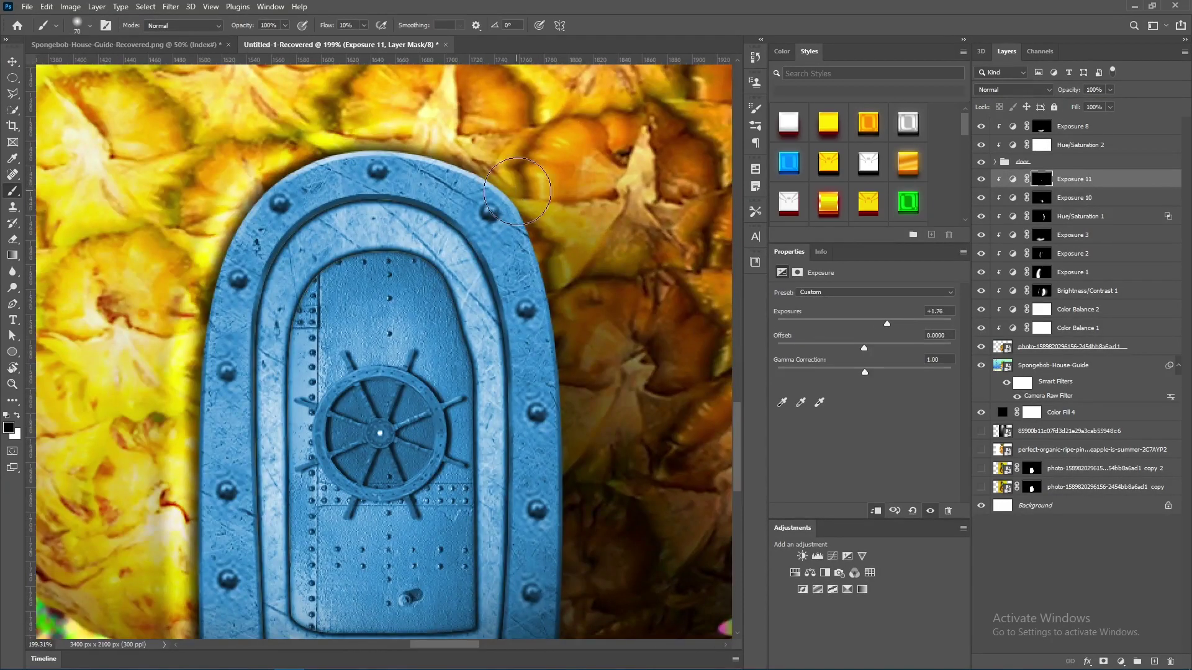
{"action": "left_click_drag", "start_coordinate": [322, 25], "coordinate": [372, 25]}
{"action": "left_click_drag", "start_coordinate": [526, 186], "coordinate": [594, 506]}
Zoom out to check the house, then resume touching up the darkening layer's mask
{"action": "key", "text": "z"}
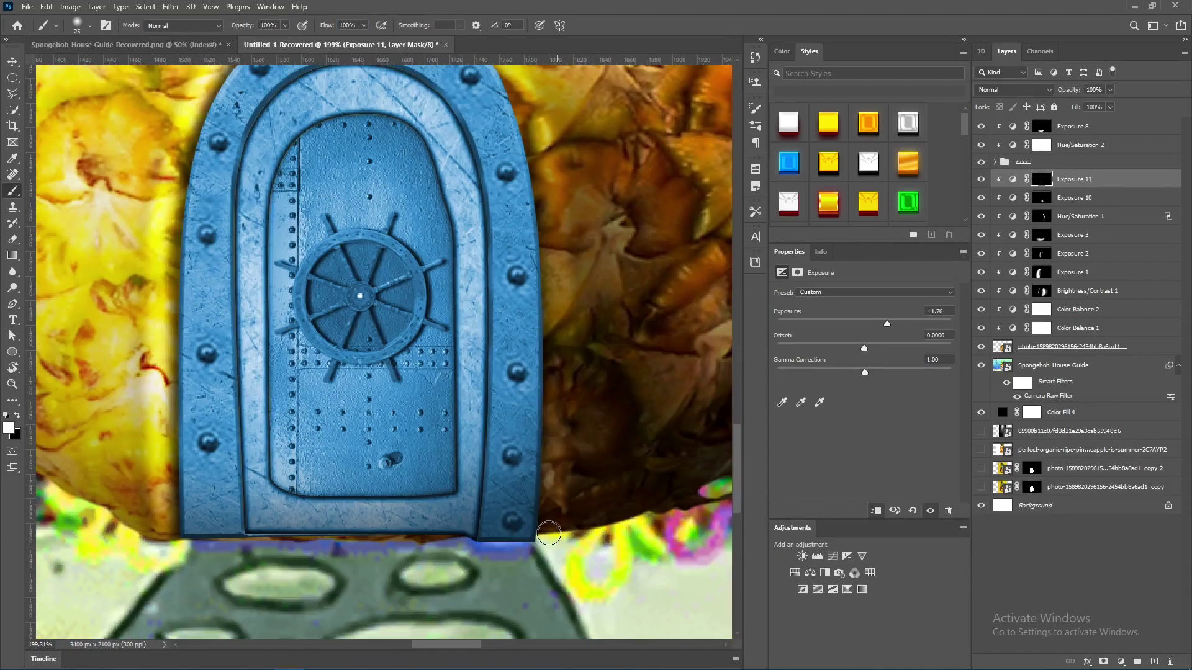
{"action": "scroll", "coordinate": [382, 372], "scroll_direction": "down", "scroll_amount": 5}
{"action": "scroll", "coordinate": [382, 384], "scroll_direction": "up", "scroll_amount": 5}
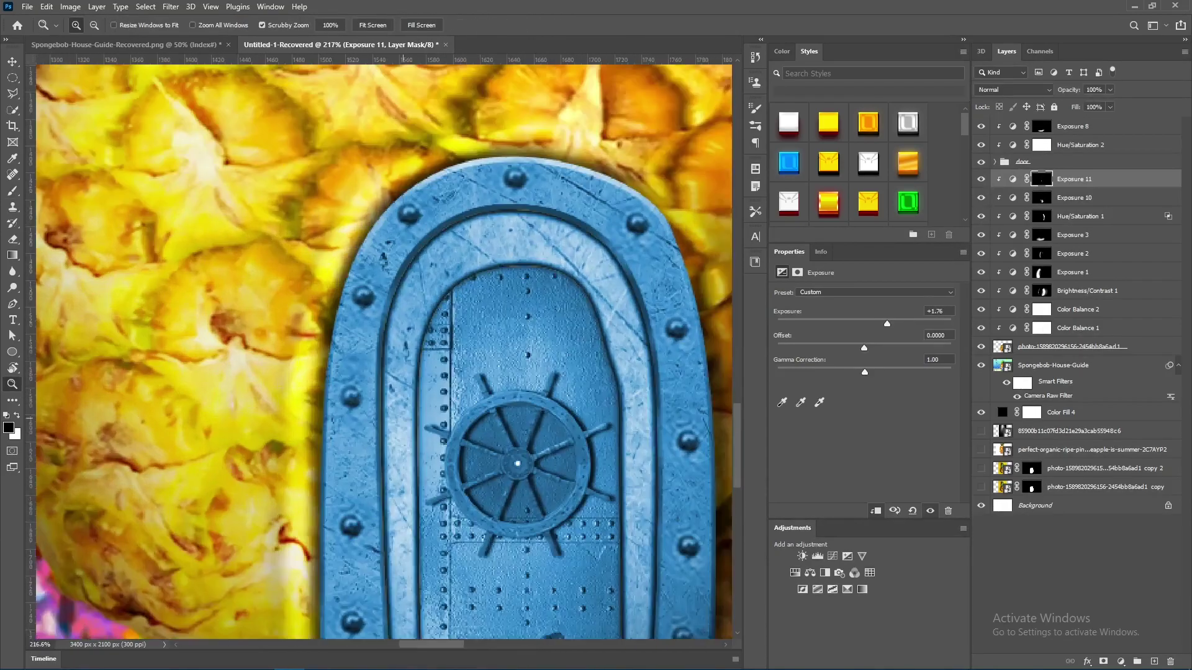
{"action": "key", "text": "alt+]"}
{"action": "key", "text": "alt+]"}
{"action": "key", "text": "alt+]"}
{"action": "key", "text": "b"}
{"action": "key", "text": "x"}
{"action": "left_click_drag", "start_coordinate": [643, 129], "coordinate": [645, 108]}
Move the pineapple photo layer to the top and position its real crown over the house
{"action": "key", "text": "z"}
{"action": "scroll", "coordinate": [645, 109], "scroll_direction": "down", "scroll_amount": 5}
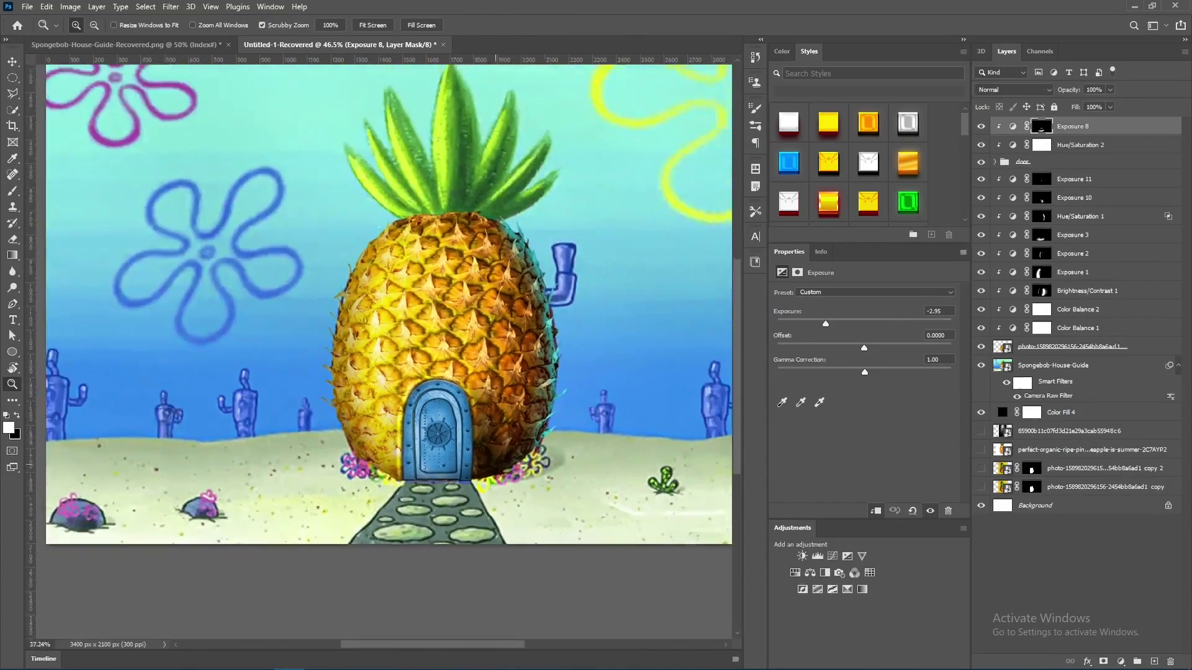
{"action": "left_click_drag", "start_coordinate": [1080, 468], "coordinate": [1080, 124]}
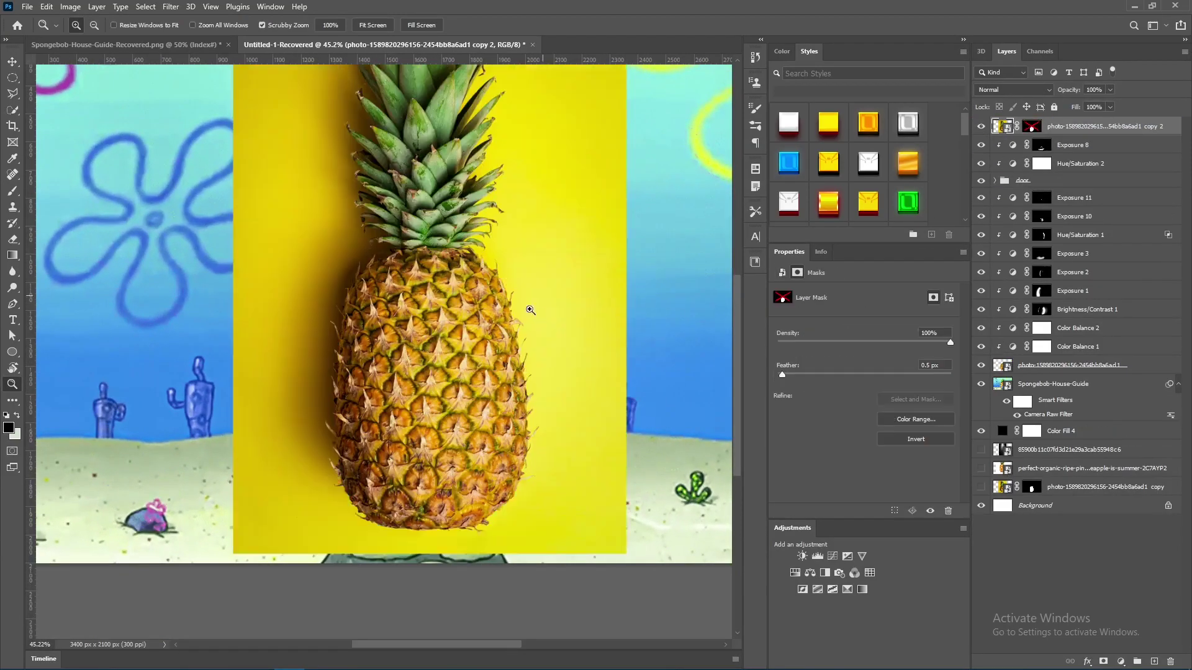
{"action": "scroll", "coordinate": [395, 246], "scroll_direction": "up", "scroll_amount": 2}
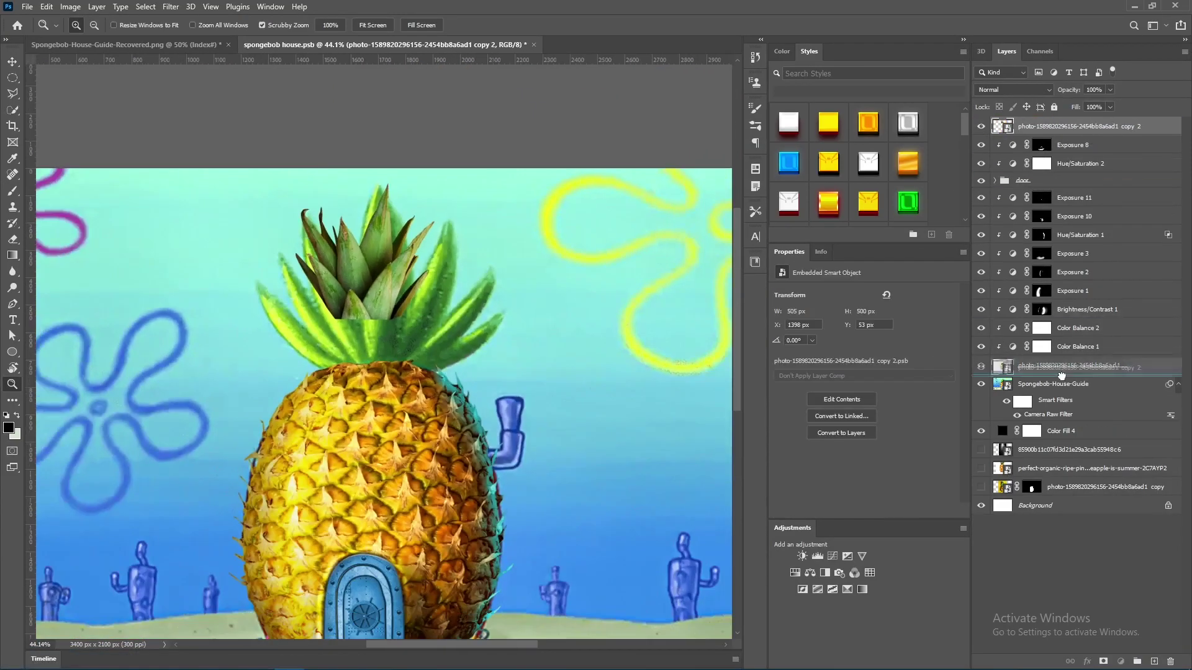
{"action": "left_click_drag", "start_coordinate": [415, 283], "coordinate": [433, 313]}
{"action": "key", "text": "Return"}
{"action": "left_click", "coordinate": [847, 556]}
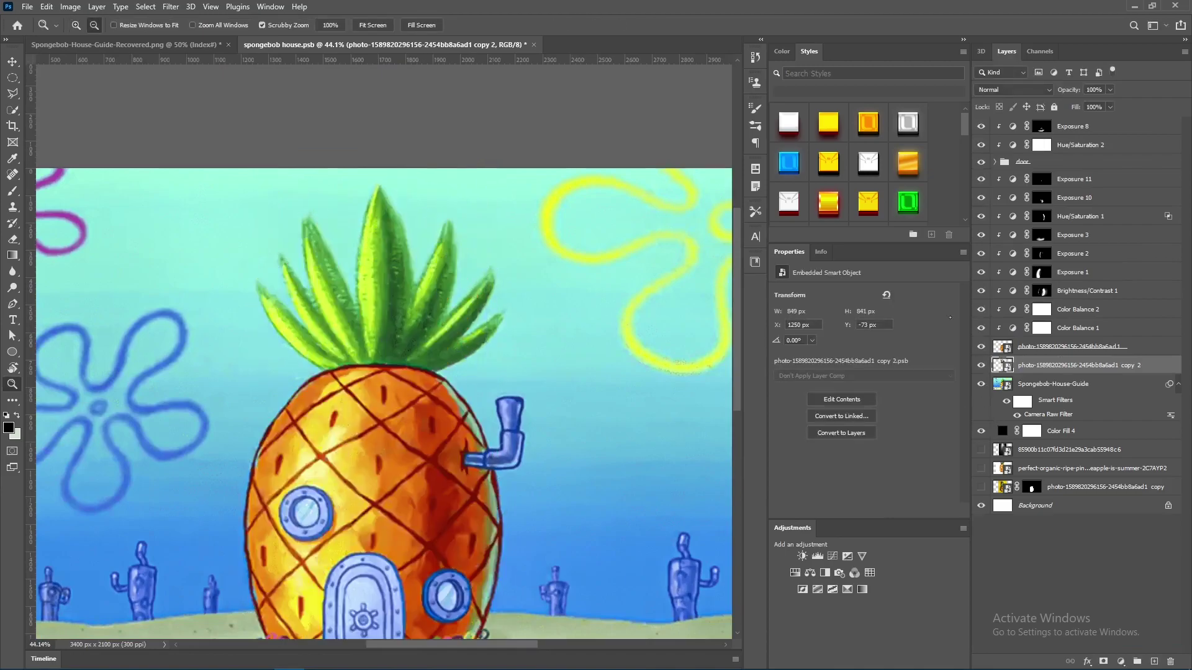
Add darkening Exposure layers with black masks for the crown's leaves
{"action": "key", "text": "ctrl+i"}
{"action": "key", "text": "b"}
{"action": "left_click_drag", "start_coordinate": [863, 323], "coordinate": [821, 324]}
{"action": "left_click", "coordinate": [1068, 384]}
{"action": "left_click", "coordinate": [847, 556]}
{"action": "key", "text": "ctrl+i"}
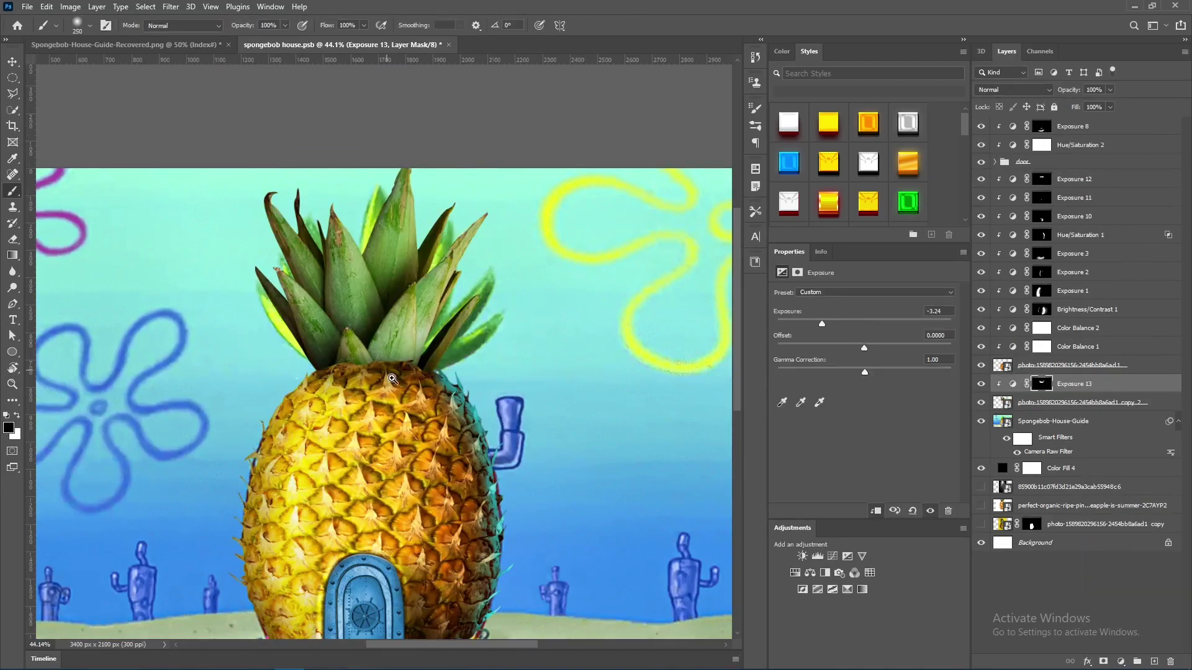
Select the earlier crown Exposure layer and zoom in on the top of the pineapple
{"action": "left_click", "coordinate": [392, 379]}
{"action": "left_click", "coordinate": [1074, 178]}
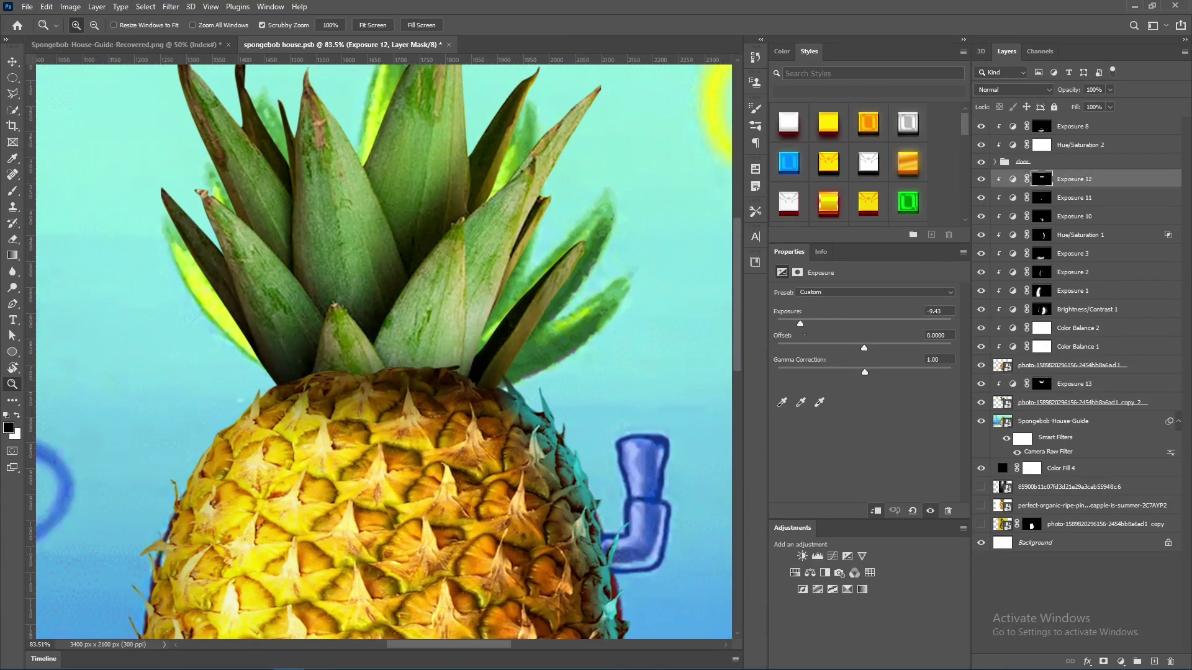
{"action": "key", "text": "ctrl+0"}
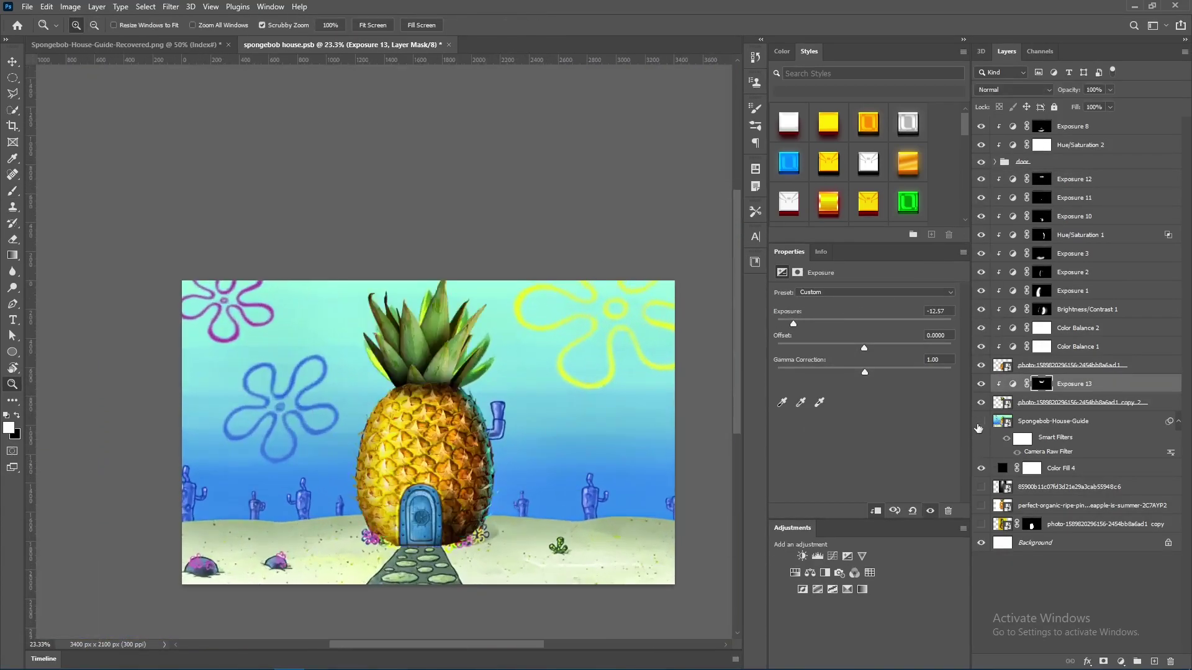
{"action": "key", "text": "z"}
{"action": "left_click_drag", "start_coordinate": [452, 318], "coordinate": [472, 316]}
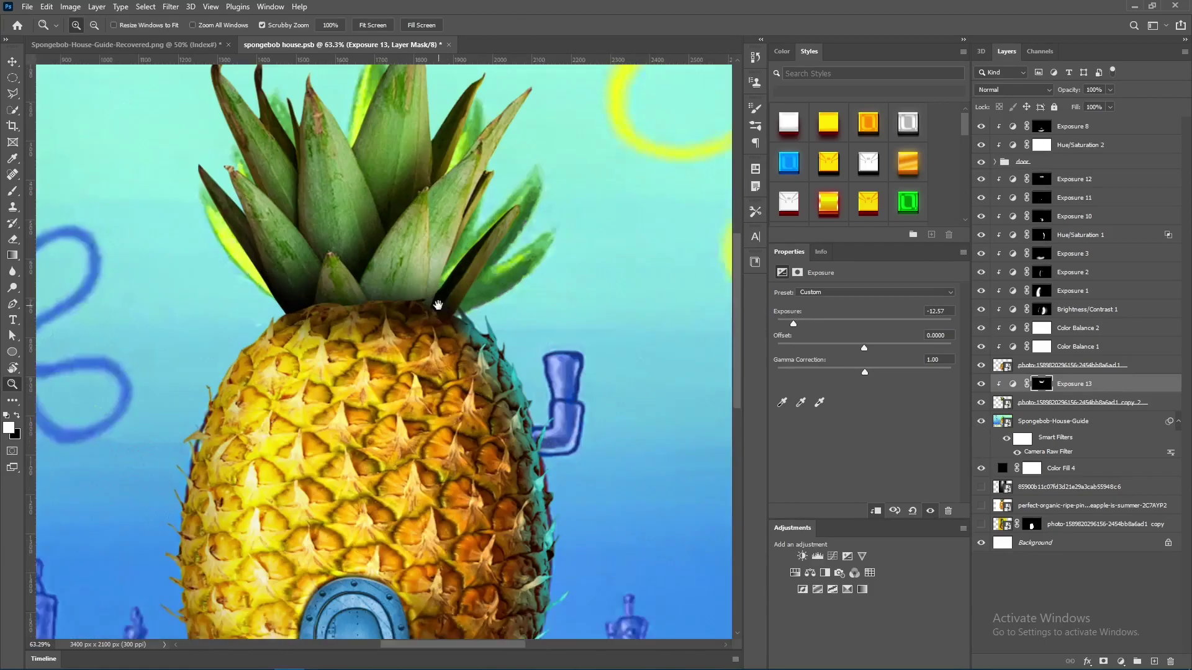
Darken the crown leaves with a black-masked Exposure copy, restoring brightness on some leaves
{"action": "key", "text": "b"}
{"action": "key", "text": "ctrl+j"}
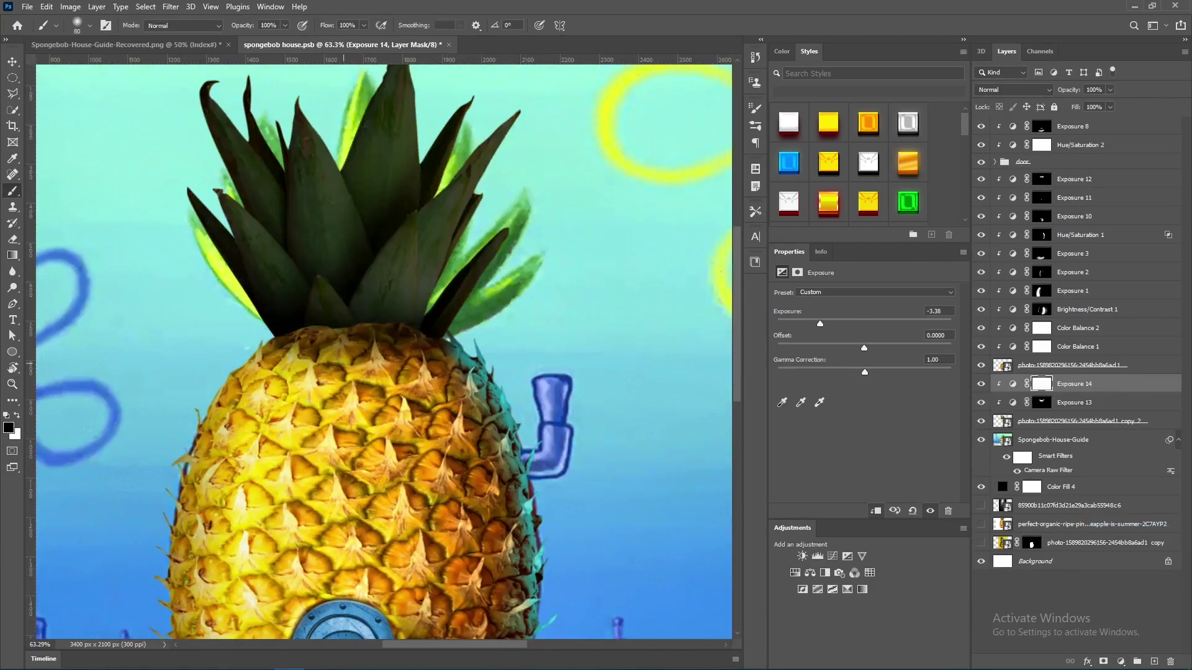
{"action": "key", "text": "ctrl+i"}
{"action": "key", "text": "x"}
{"action": "left_click_drag", "start_coordinate": [452, 198], "coordinate": [428, 260]}
{"action": "left_click_drag", "start_coordinate": [399, 128], "coordinate": [373, 285]}
{"action": "key", "text": "x"}
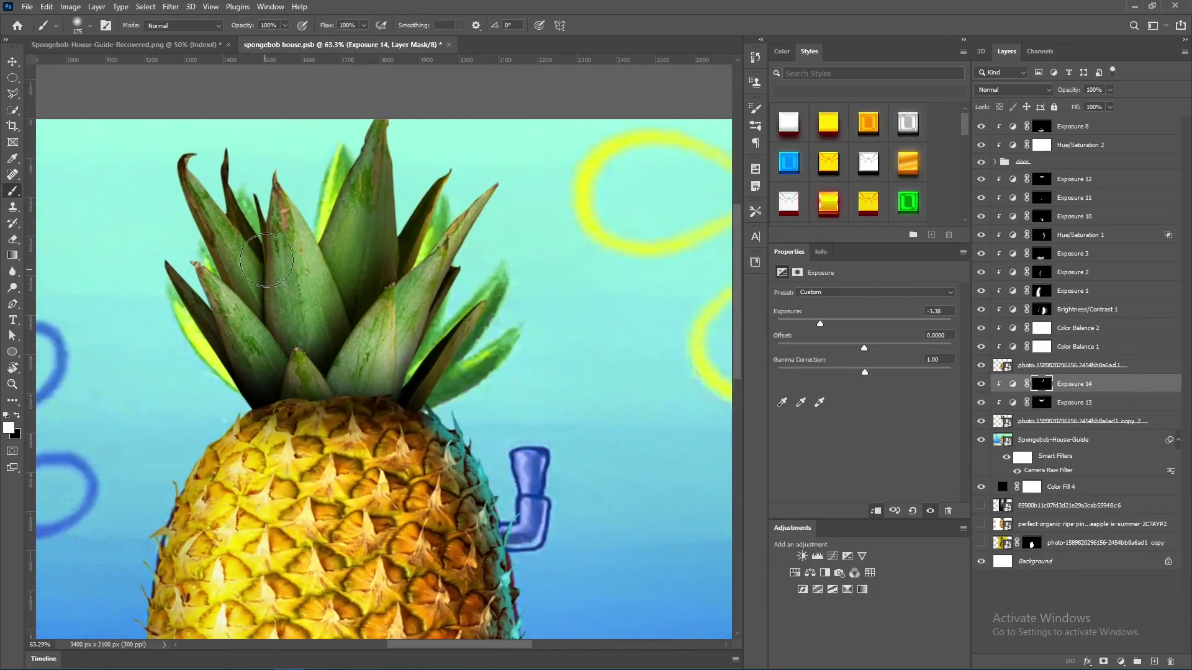
{"action": "left_click_drag", "start_coordinate": [292, 223], "coordinate": [211, 366]}
{"action": "scroll", "coordinate": [210, 202], "scroll_direction": "up", "scroll_amount": 2}
{"action": "key", "text": "z"}
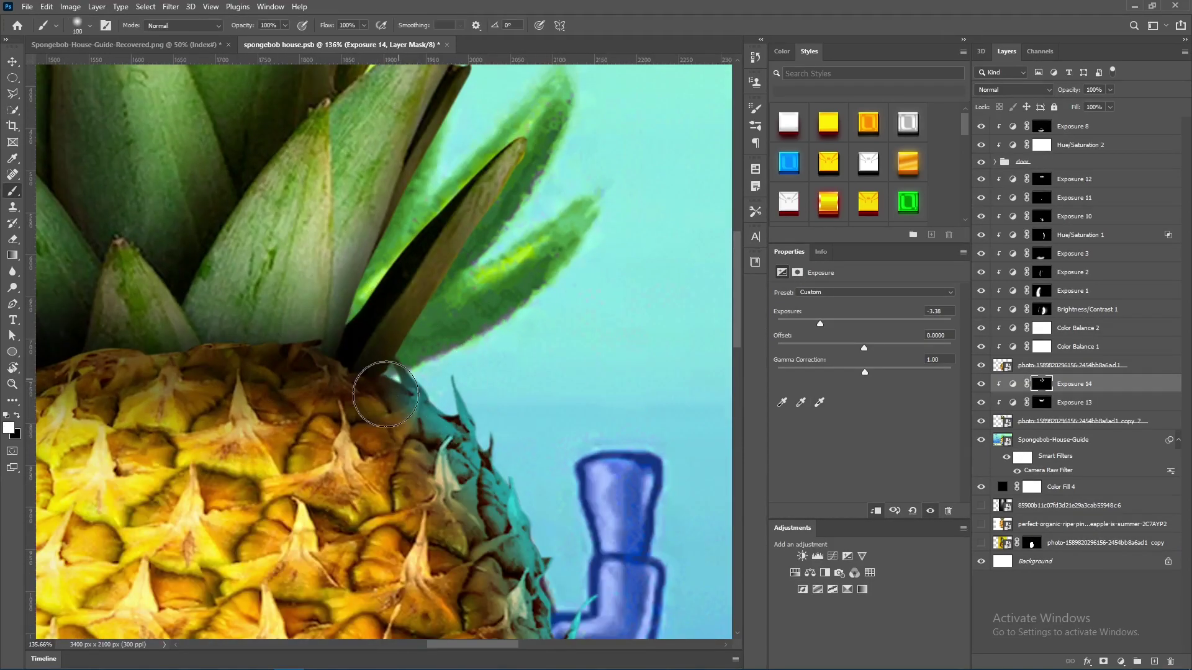
{"action": "left_click", "coordinate": [1041, 179]}
Duplicate the leaf-darkening Exposure layer with a black mask, enlarge the brush, and hide the cartoon guide
{"action": "key", "text": "ctrl+j"}
{"action": "key", "text": "ctrl+i"}
{"action": "key", "text": "b"}
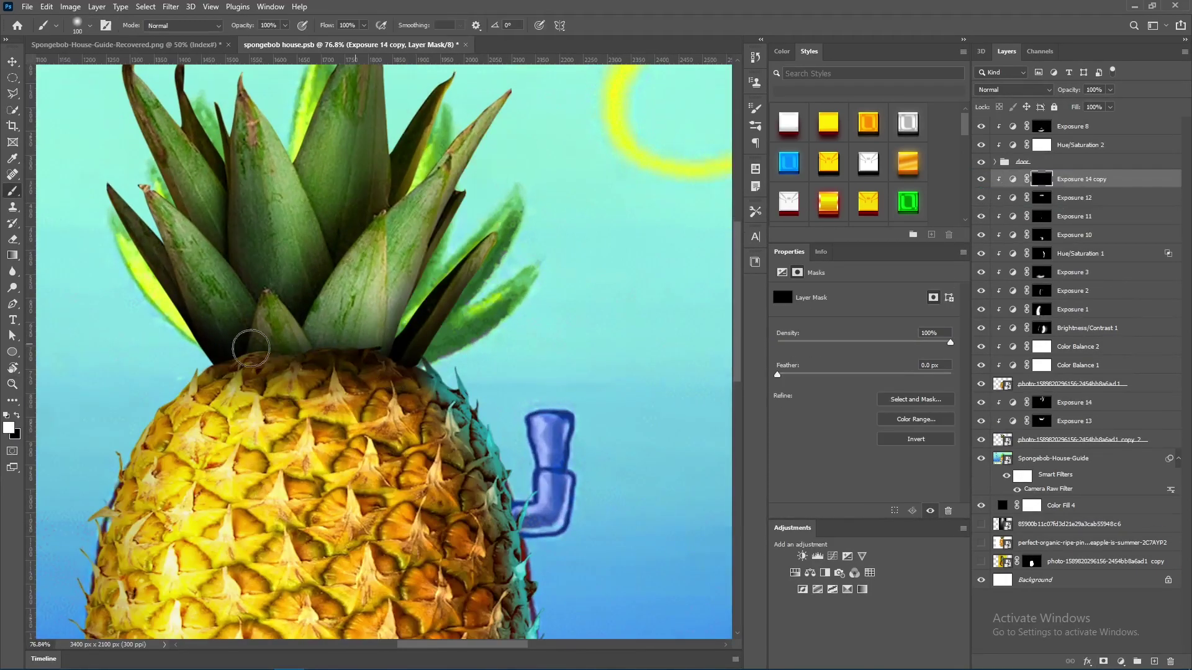
{"action": "key", "text": "x"}
{"action": "key", "text": "z"}
{"action": "scroll", "coordinate": [389, 386], "scroll_direction": "down", "scroll_amount": 3}
{"action": "key", "text": "x"}
{"action": "key", "text": "bracketright"}
{"action": "key", "text": "bracketright"}
{"action": "key", "text": "bracketright"}
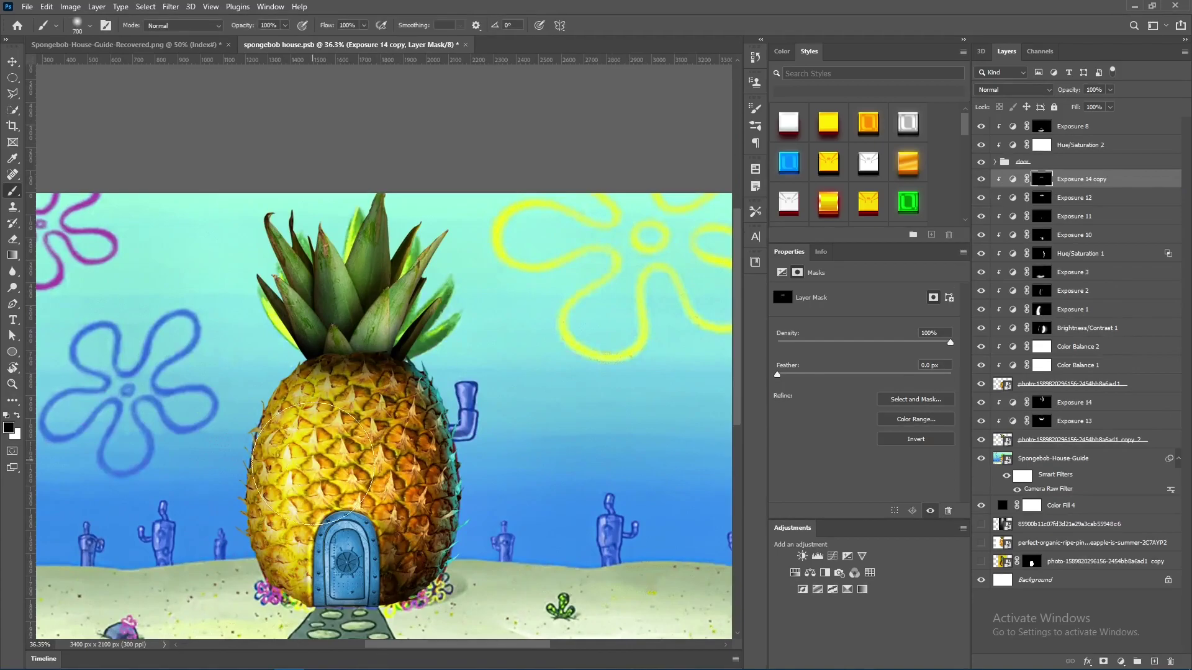
{"action": "left_click", "coordinate": [981, 458]}
{"action": "key", "text": "z"}
{"action": "scroll", "coordinate": [456, 429], "scroll_direction": "up", "scroll_amount": 2}
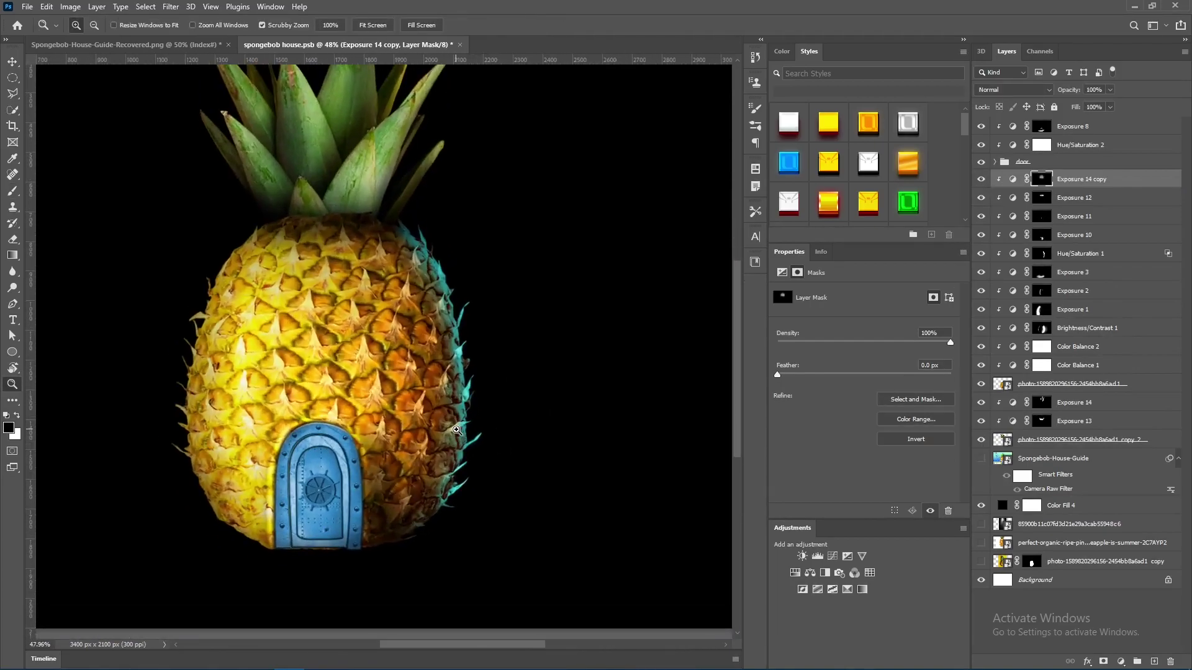
{"action": "scroll", "coordinate": [456, 429], "scroll_direction": "up", "scroll_amount": 5}
Mask the crown photo and fade its base with a small soft brush
{"action": "left_click", "coordinate": [1068, 383]}
{"action": "left_click", "coordinate": [1103, 662]}
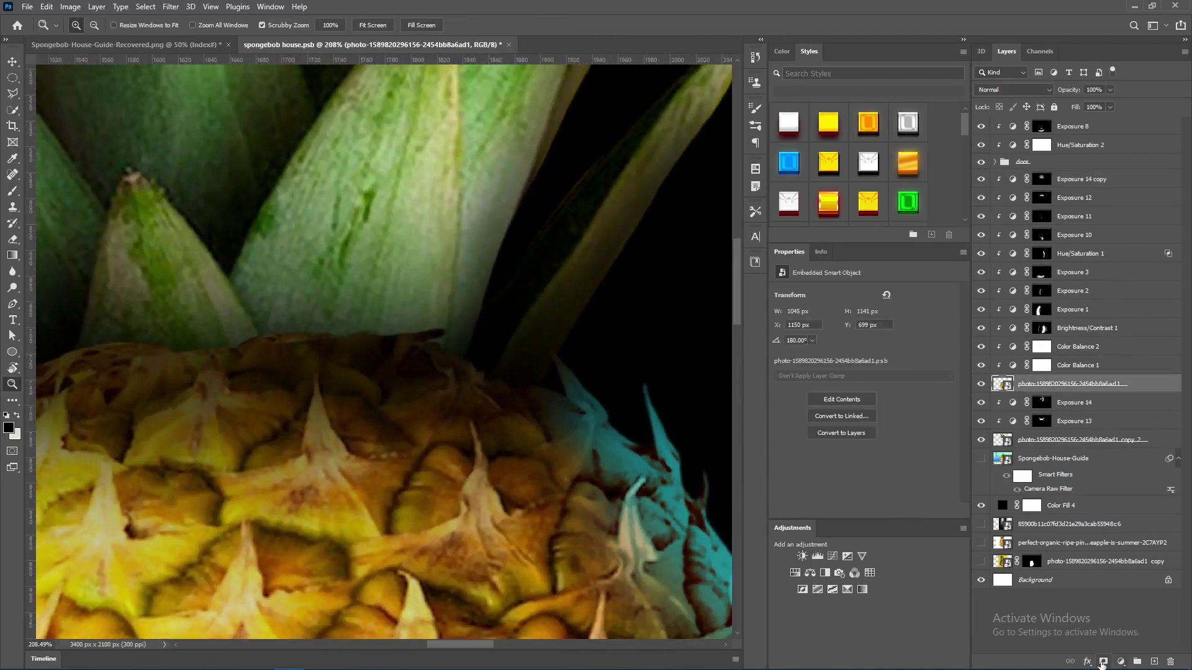
{"action": "key", "text": "b"}
{"action": "right_click", "coordinate": [408, 189]}
{"action": "key", "text": "Escape"}
{"action": "scroll", "coordinate": [373, 373], "scroll_direction": "down", "scroll_amount": 2}
{"action": "scroll", "coordinate": [532, 391], "scroll_direction": "up", "scroll_amount": 2}
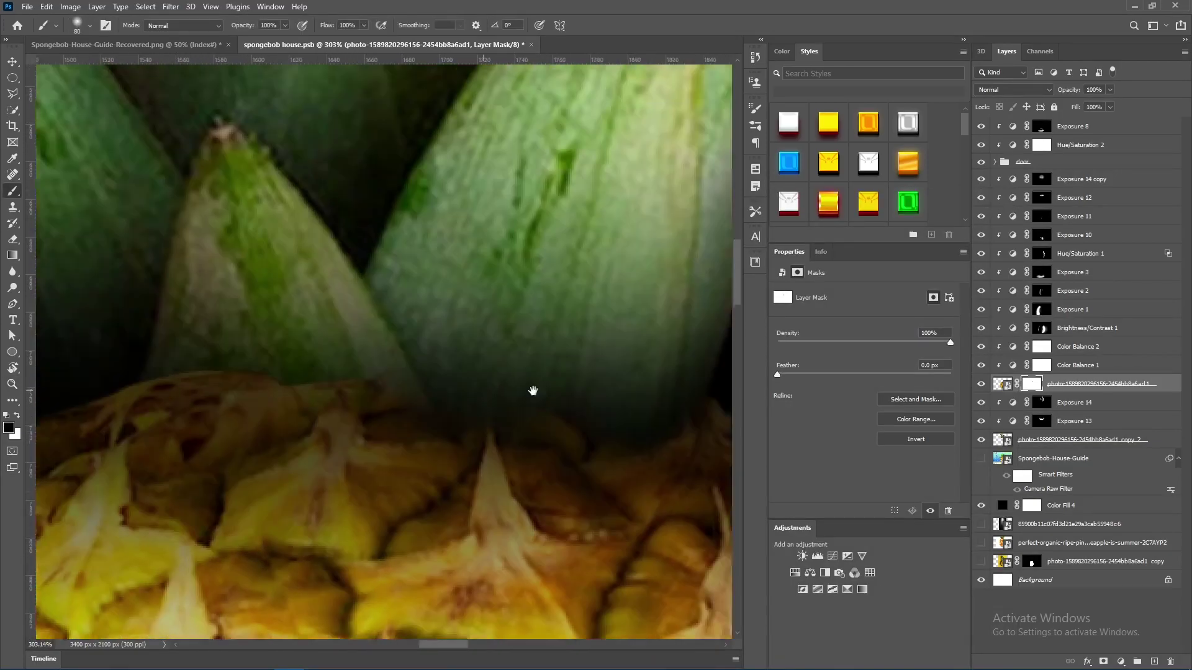
{"action": "scroll", "coordinate": [372, 404], "scroll_direction": "up", "scroll_amount": 2}
{"action": "scroll", "coordinate": [372, 404], "scroll_direction": "down", "scroll_amount": 3}
{"action": "key", "text": "z"}
{"action": "scroll", "coordinate": [340, 327], "scroll_direction": "down", "scroll_amount": 3}
{"action": "scroll", "coordinate": [372, 348], "scroll_direction": "up", "scroll_amount": 1}
Select the Exposure 13 layer and show only the cartoon guide layer
{"action": "left_click", "coordinate": [1073, 421]}
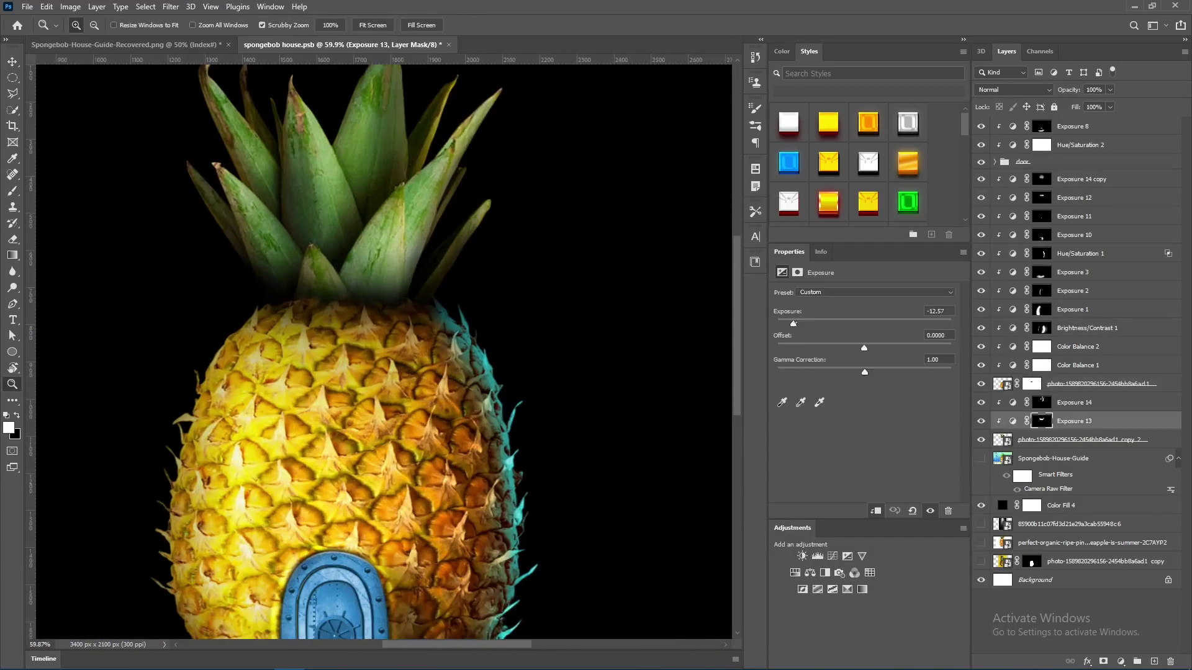
{"action": "scroll", "coordinate": [564, 279], "scroll_direction": "down", "scroll_amount": 1}
{"action": "left_click", "coordinate": [981, 458], "text": "alt"}
{"action": "scroll", "coordinate": [572, 274], "scroll_direction": "up", "scroll_amount": 5}
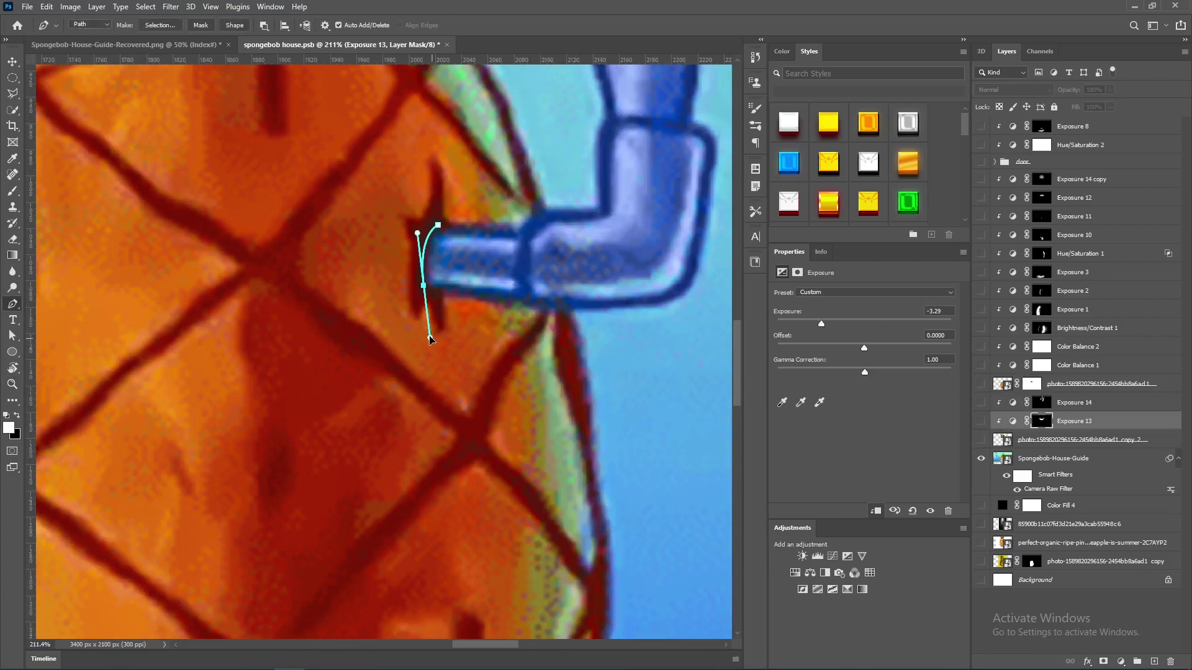
Outline the chimney pipe stub and fill it with a white Solid Color layer
{"action": "left_click", "coordinate": [1121, 662]}
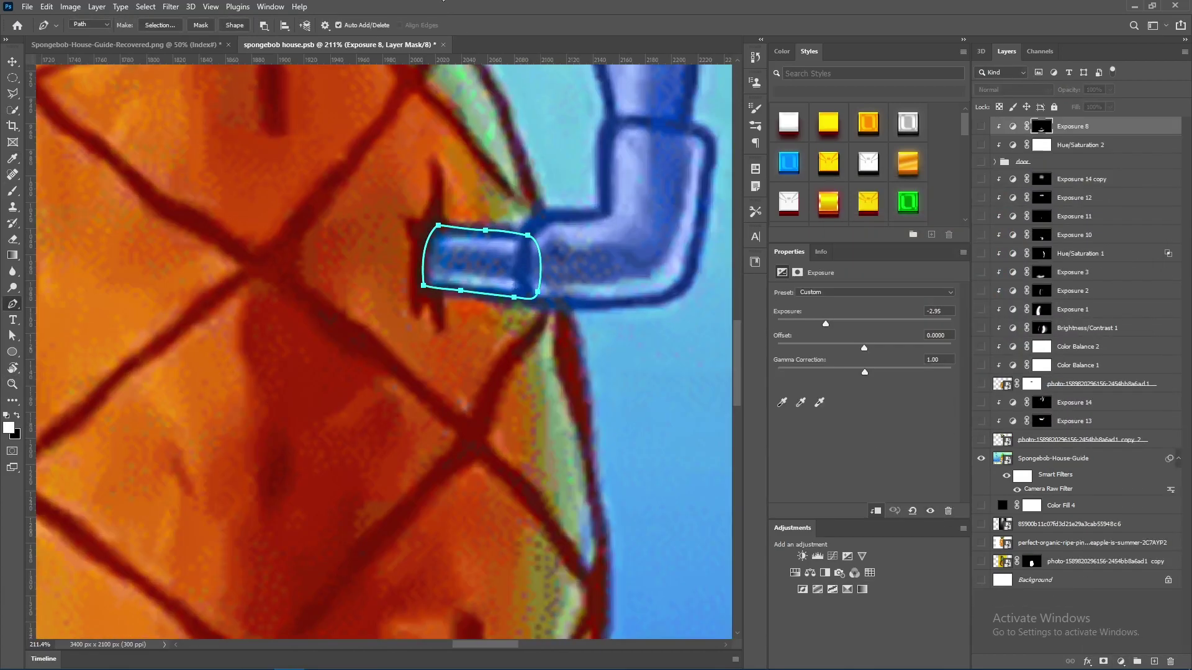
{"action": "left_click", "coordinate": [1121, 662]}
{"action": "left_click", "coordinate": [1055, 437]}
{"action": "key", "text": "Return"}
Trace the curved pipe elbow and fill it with a black Solid Color layer
{"action": "left_click", "coordinate": [528, 297]}
{"action": "left_click", "coordinate": [556, 217]}
{"action": "left_click", "coordinate": [605, 213]}
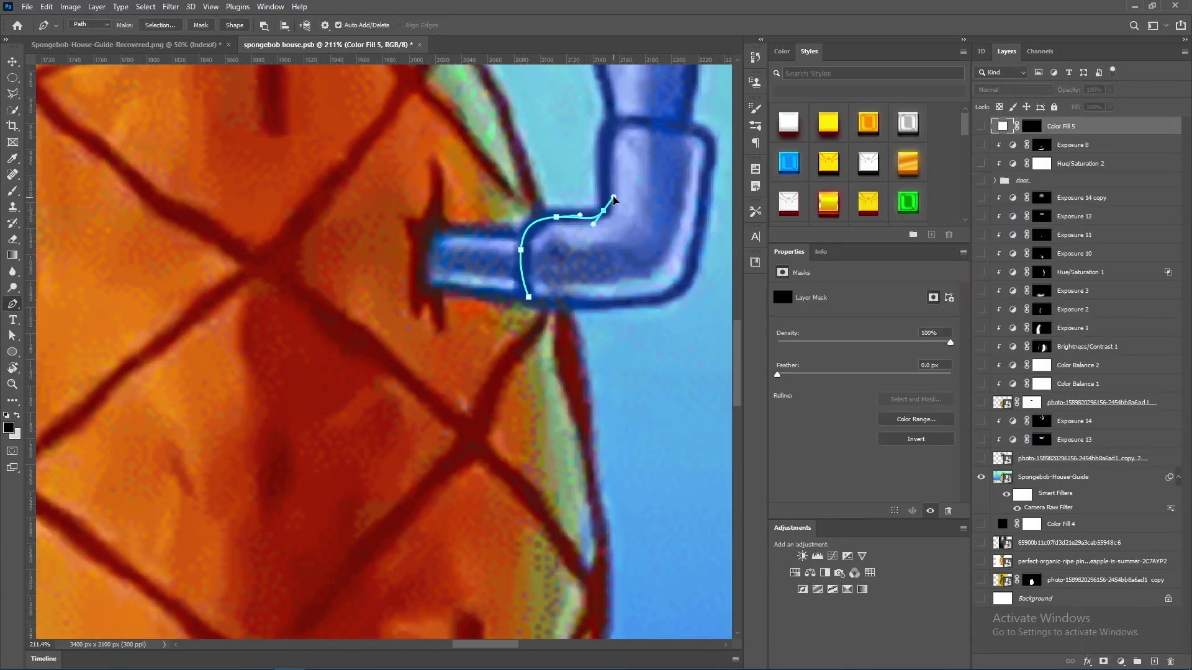
{"action": "left_click", "coordinate": [626, 123]}
{"action": "left_click", "coordinate": [701, 135]}
{"action": "left_click", "coordinate": [700, 212]}
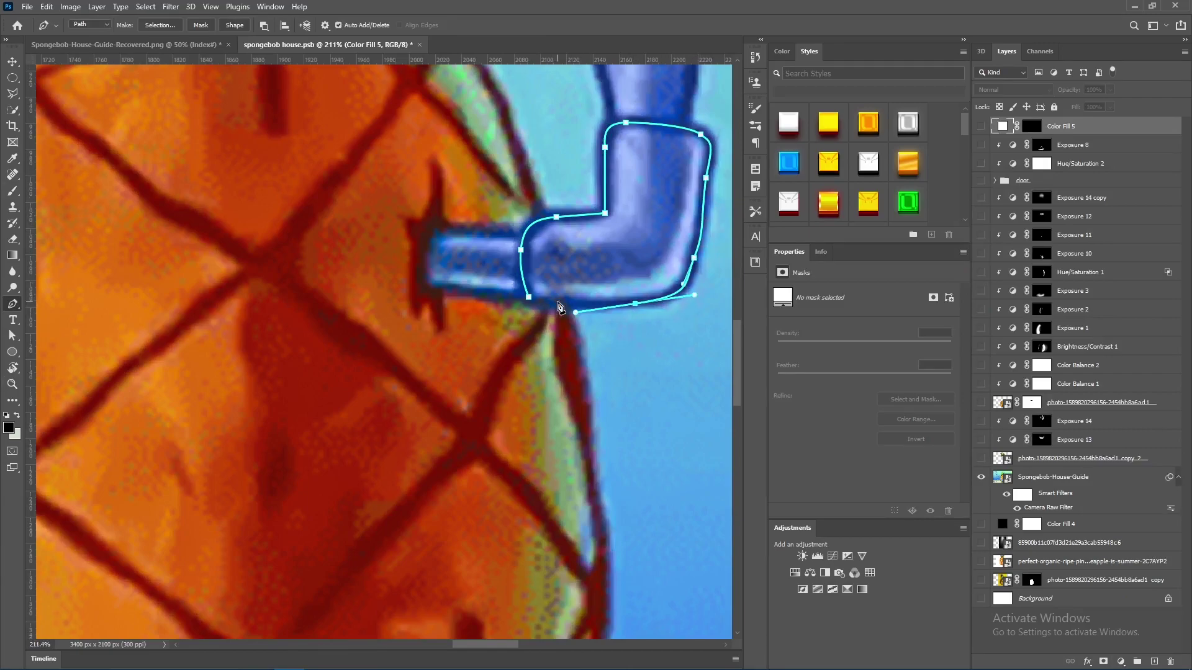
{"action": "left_click", "coordinate": [1120, 661]}
{"action": "left_click", "coordinate": [1055, 438]}
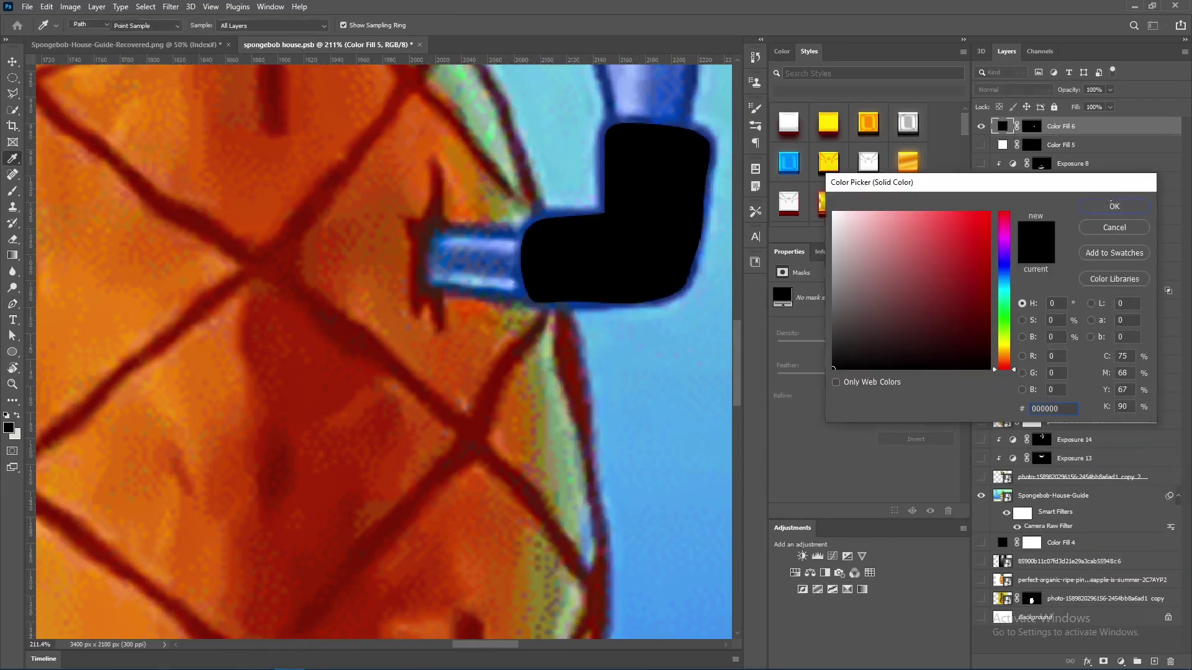
{"action": "key", "text": "Return"}
Outline the upper pipe section and fill it with a white Solid Color layer
{"action": "key", "text": "z"}
{"action": "mouse_move", "coordinate": [566, 482]}
{"action": "left_mouse_down"}
{"action": "mouse_move", "coordinate": [553, 336]}
{"action": "mouse_move", "coordinate": [556, 349]}
{"action": "left_mouse_up"}
{"action": "key", "text": "p"}
{"action": "left_click", "coordinate": [440, 323]}
{"action": "left_click_drag", "start_coordinate": [421, 249], "coordinate": [414, 228]}
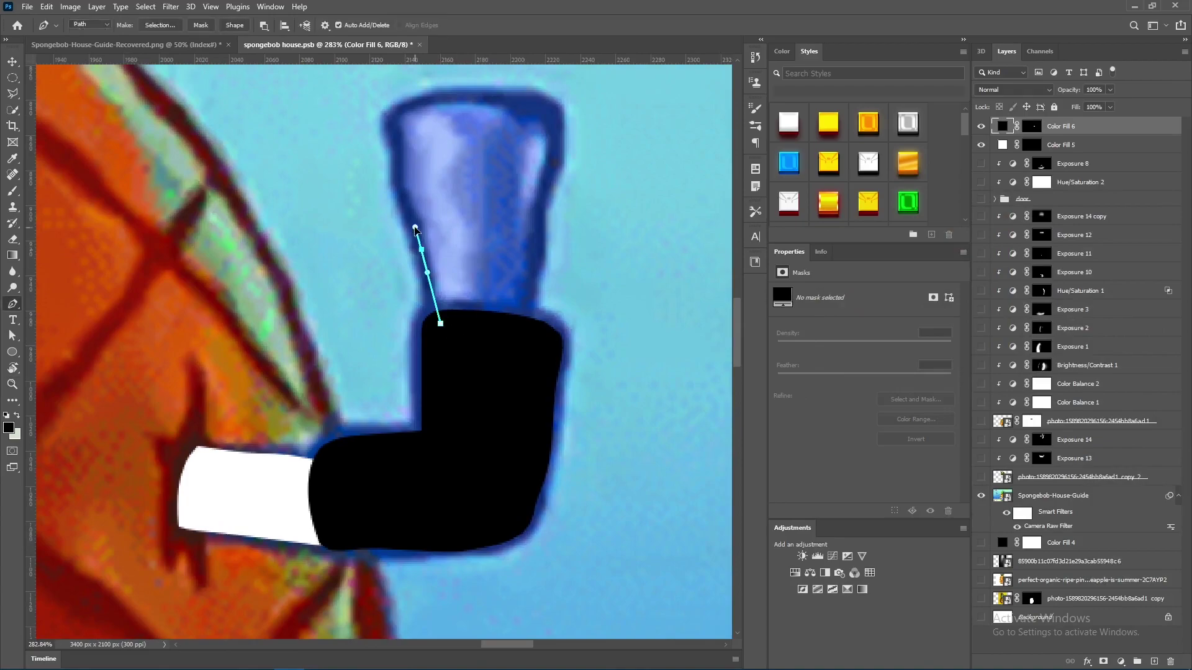
{"action": "left_click", "coordinate": [1120, 661]}
{"action": "left_click", "coordinate": [1055, 437]}
{"action": "type", "text": "ffffff"}
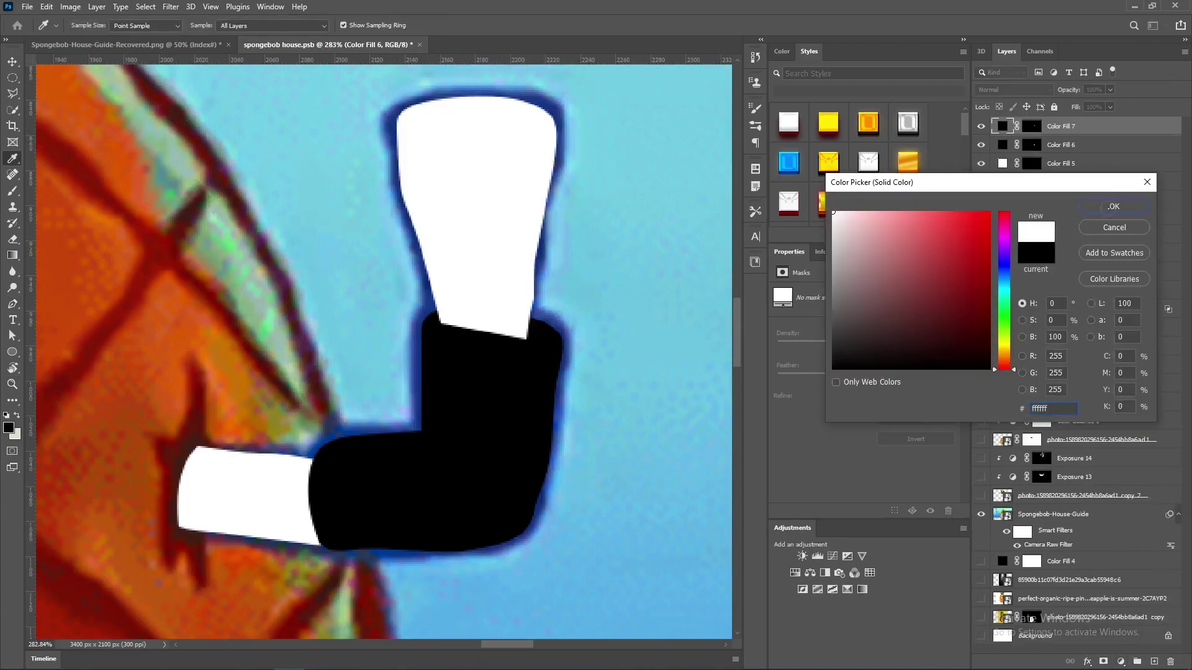
{"action": "key", "text": "Return"}
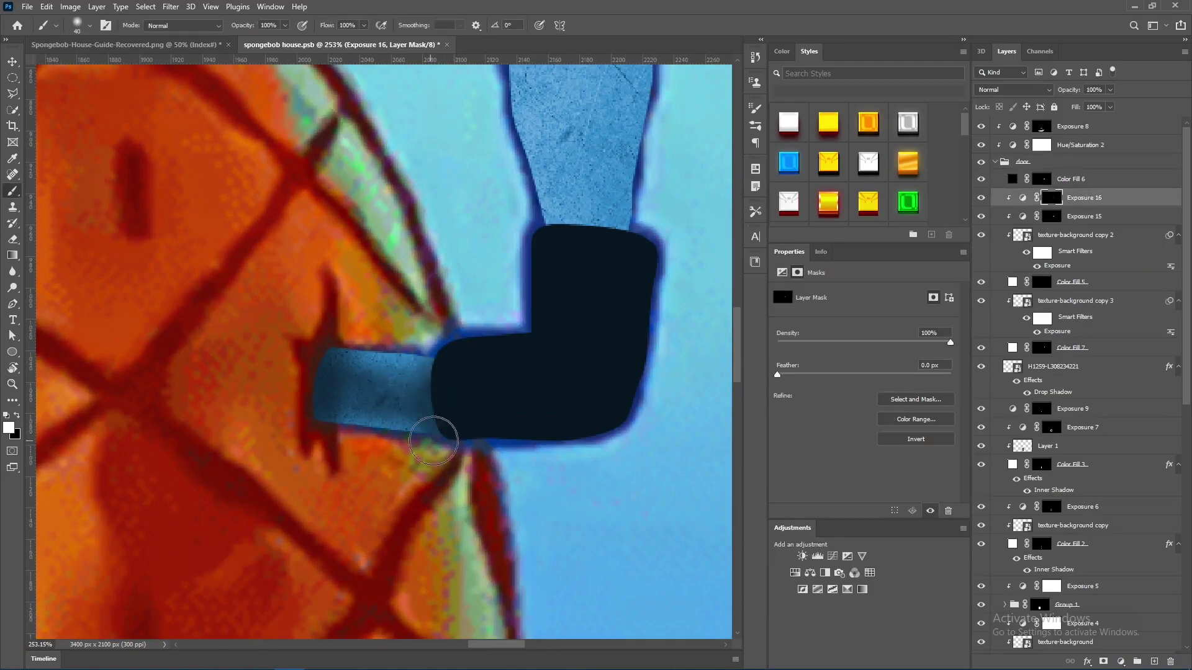
Delete the unwanted layer mask and set white as the painting colour
{"action": "right_click", "coordinate": [1051, 217]}
{"action": "left_click", "coordinate": [1018, 242]}
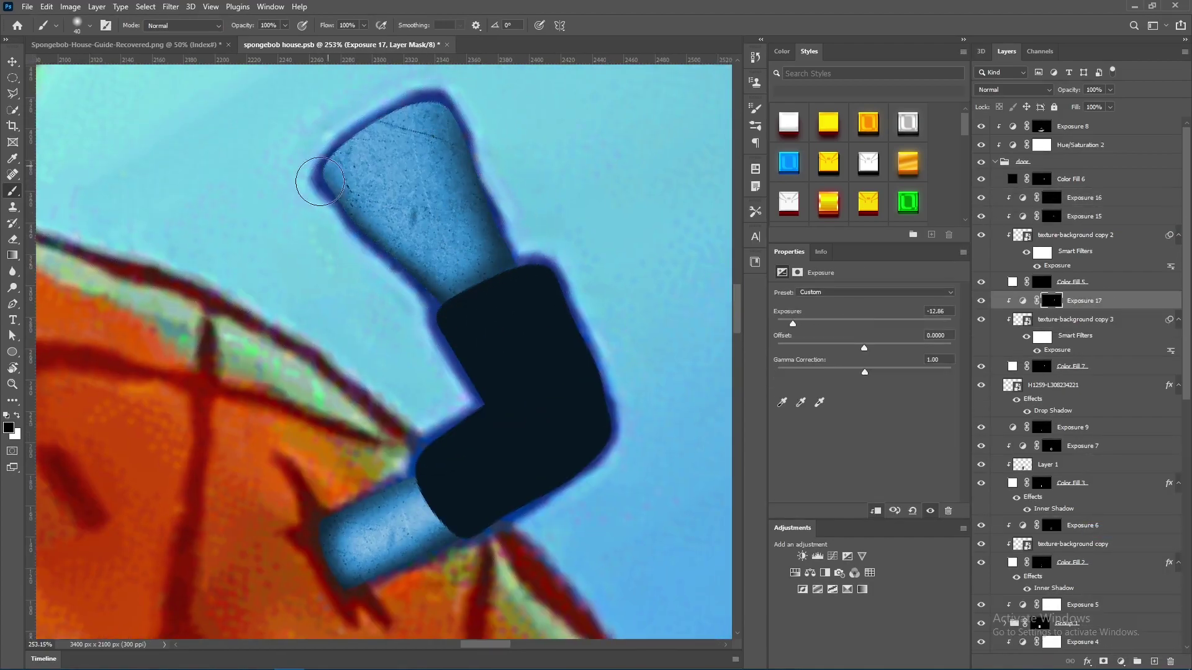
{"action": "key", "text": "x"}
{"action": "scroll", "coordinate": [320, 181], "scroll_direction": "down", "scroll_amount": 5}
{"action": "scroll", "coordinate": [418, 124], "scroll_direction": "up", "scroll_amount": 4}
{"action": "scroll", "coordinate": [520, 152], "scroll_direction": "up", "scroll_amount": 3}
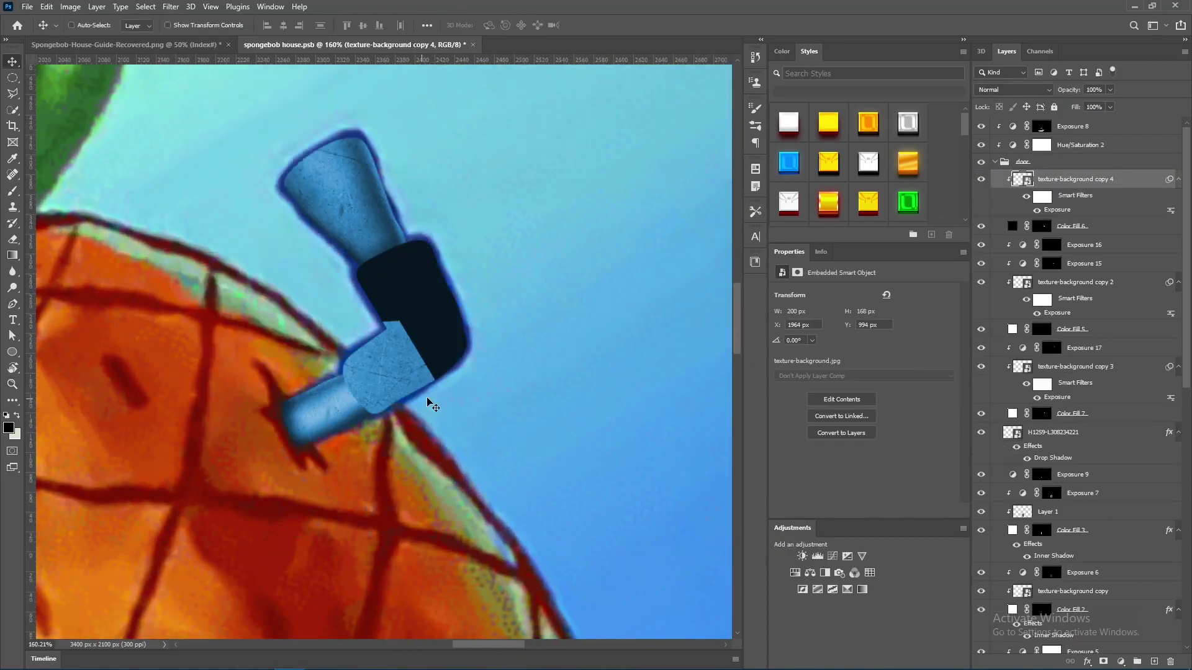
Clip the texture to the elbow and shade its inner bend with a masked darkening Exposure layer
{"action": "scroll", "coordinate": [426, 399], "scroll_direction": "up", "scroll_amount": 2}
{"action": "key", "text": "ctrl+alt+g"}
{"action": "key", "text": "v"}
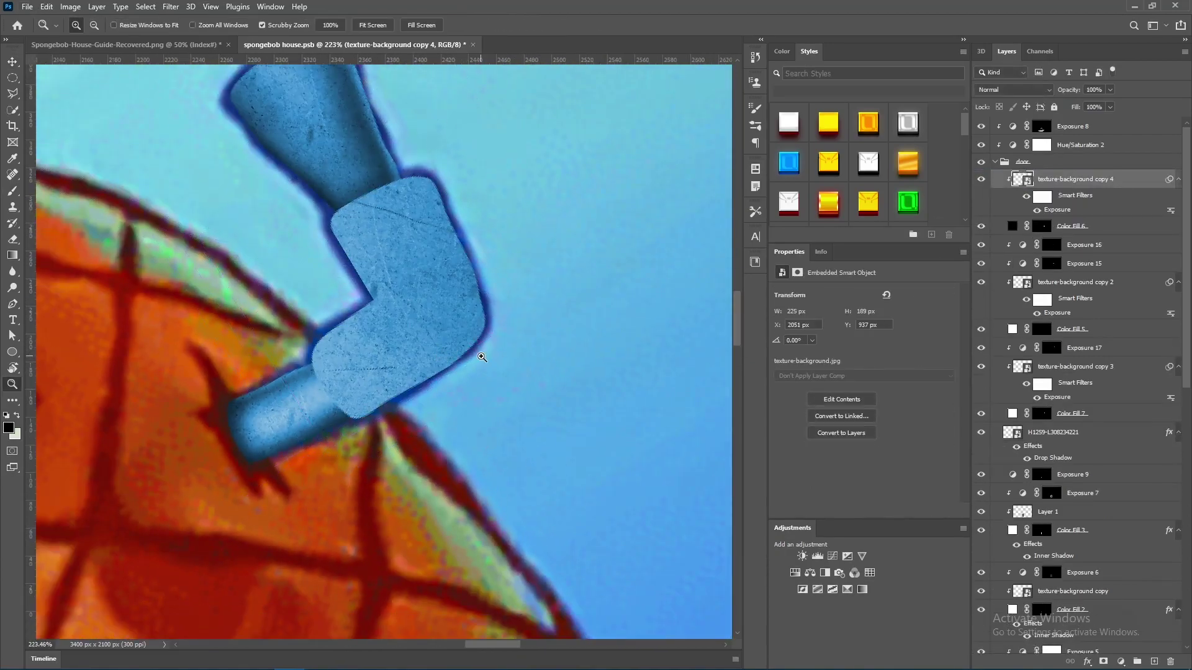
{"action": "left_click", "coordinate": [1120, 661]}
{"action": "left_click", "coordinate": [1048, 521]}
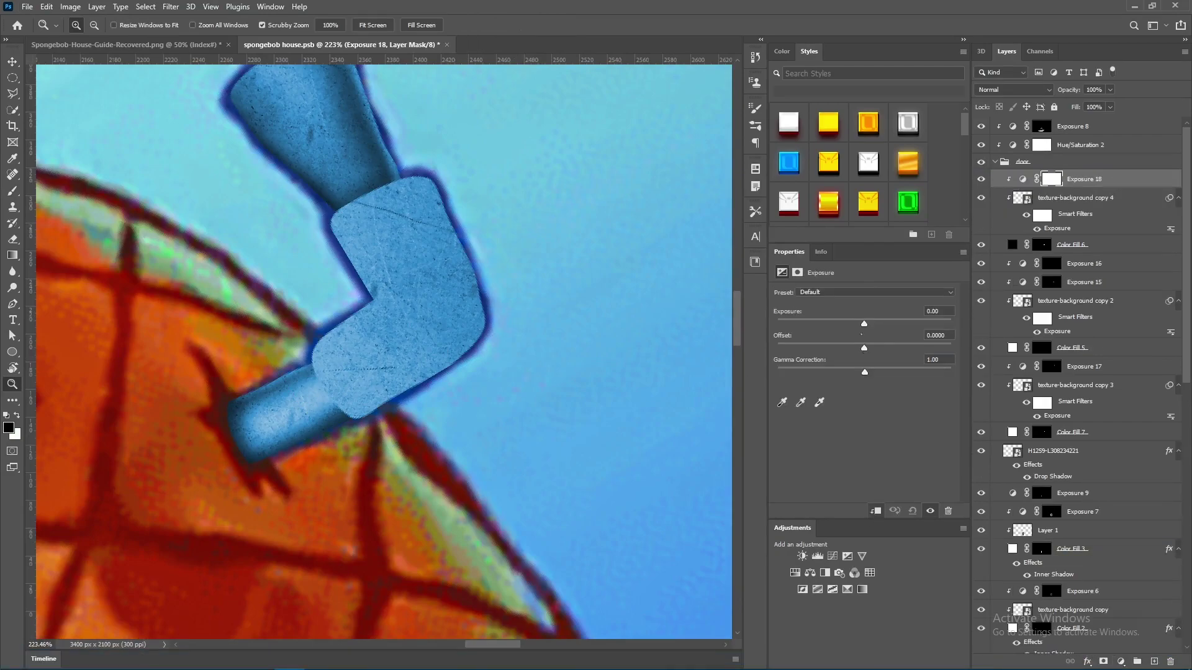
{"action": "key", "text": "ctrl+i"}
{"action": "key", "text": "b"}
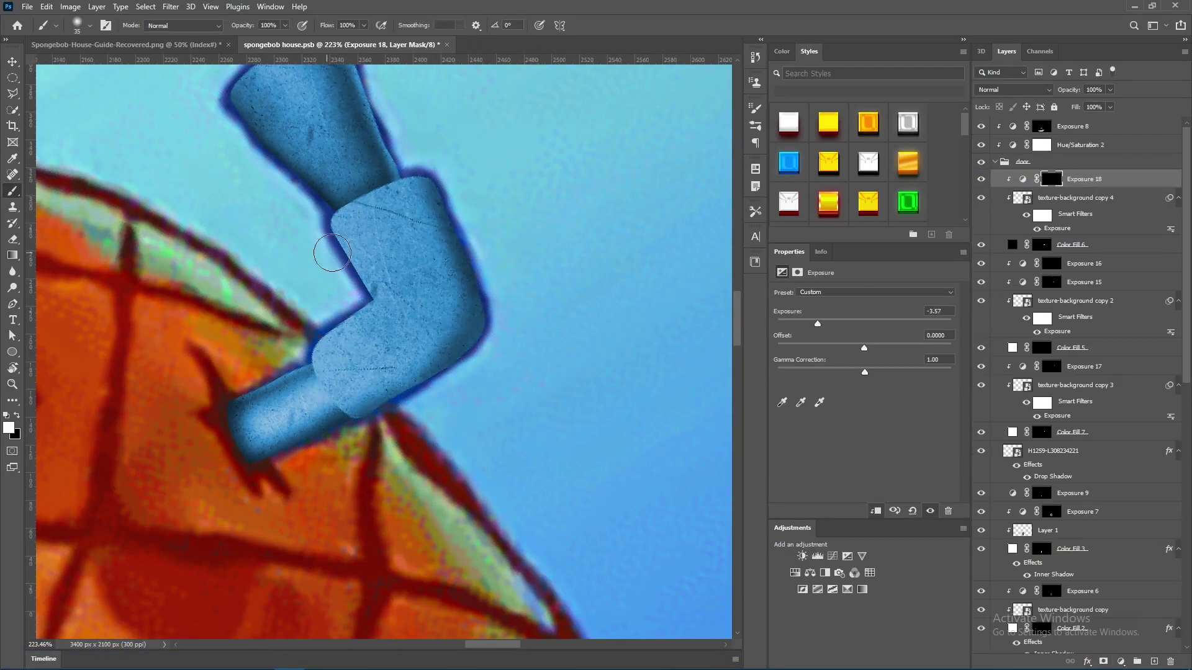
{"action": "mouse_move", "coordinate": [332, 253]}
{"action": "left_mouse_down"}
{"action": "mouse_move", "coordinate": [378, 298]}
{"action": "mouse_move", "coordinate": [397, 269]}
{"action": "left_mouse_up"}
{"action": "key", "text": "x"}
Give the elbow shape Bevel & Emboss and enlarge the brush for mask painting
{"action": "left_click", "coordinate": [363, 369], "text": "ctrl"}
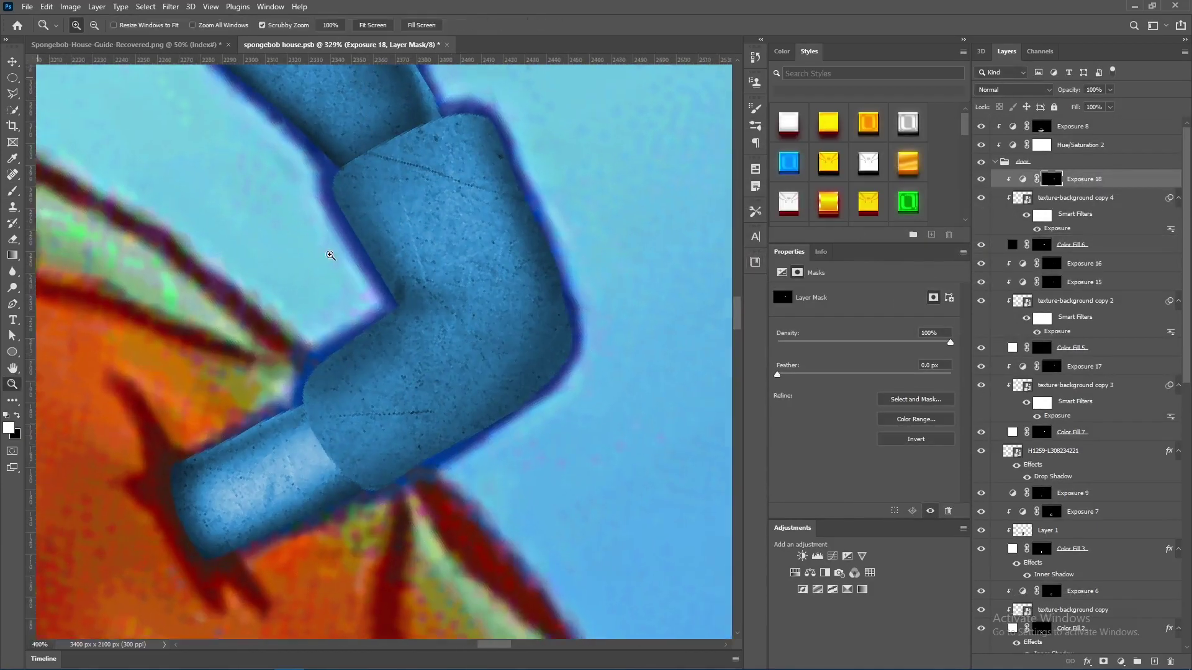
{"action": "key", "text": "b"}
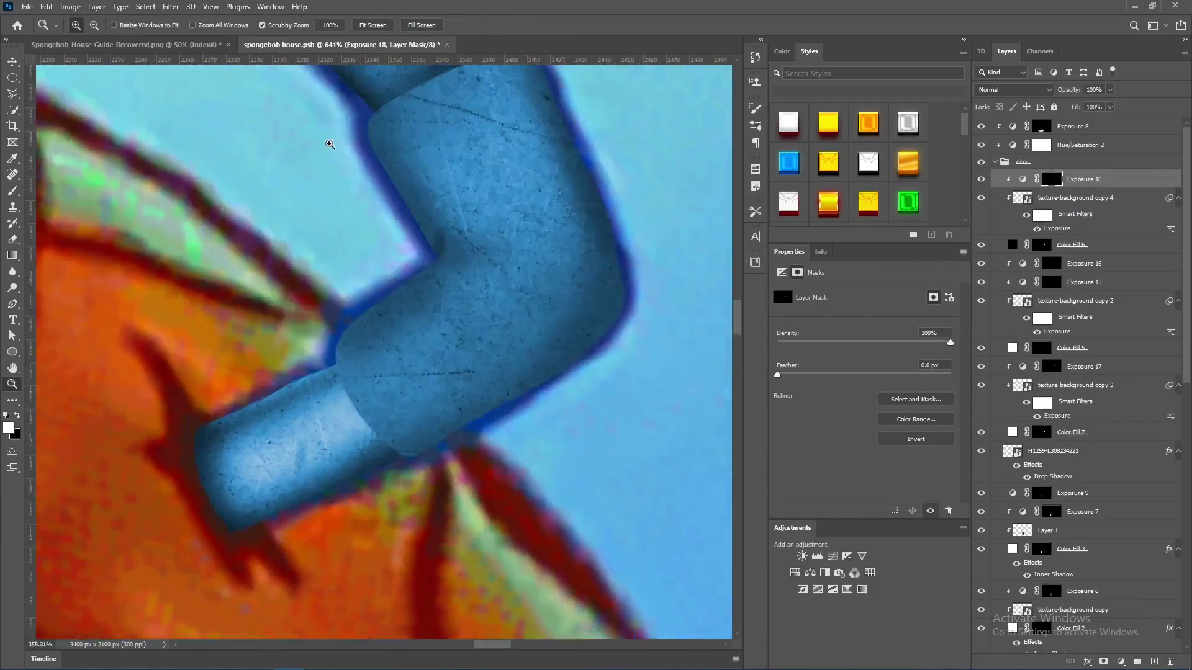
{"action": "scroll", "coordinate": [330, 138], "scroll_direction": "down", "scroll_amount": 2}
{"action": "scroll", "coordinate": [390, 122], "scroll_direction": "up", "scroll_amount": 3}
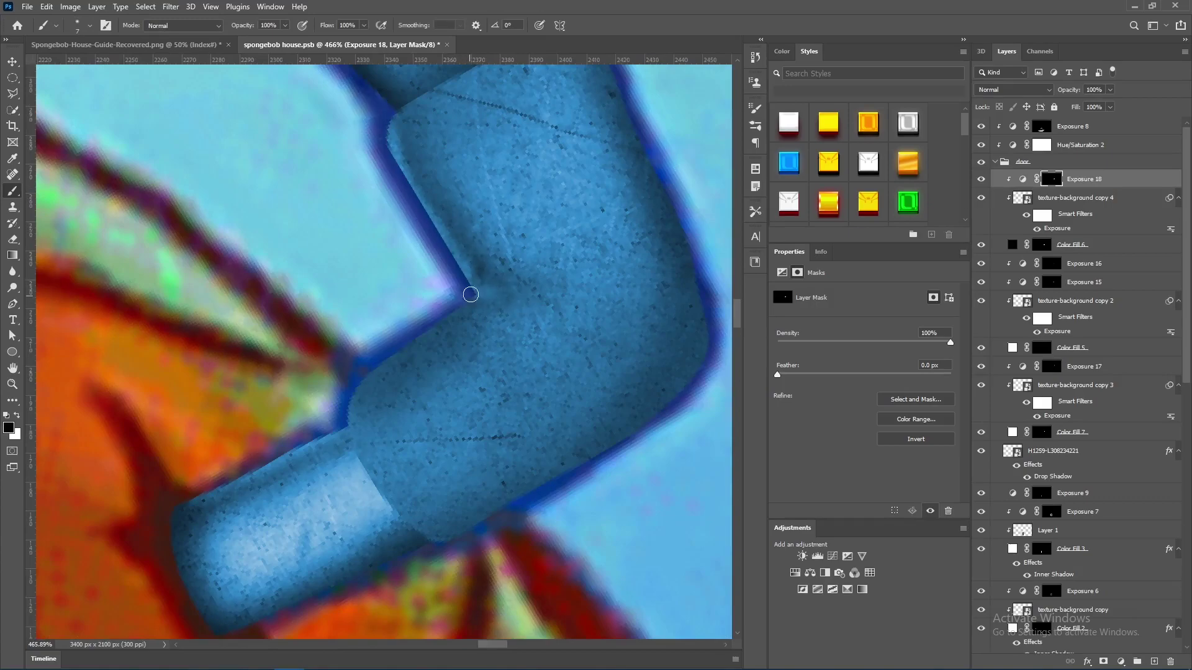
{"action": "key", "text": "z"}
{"action": "scroll", "coordinate": [460, 340], "scroll_direction": "up", "scroll_amount": 1}
{"action": "scroll", "coordinate": [453, 150], "scroll_direction": "down", "scroll_amount": 5}
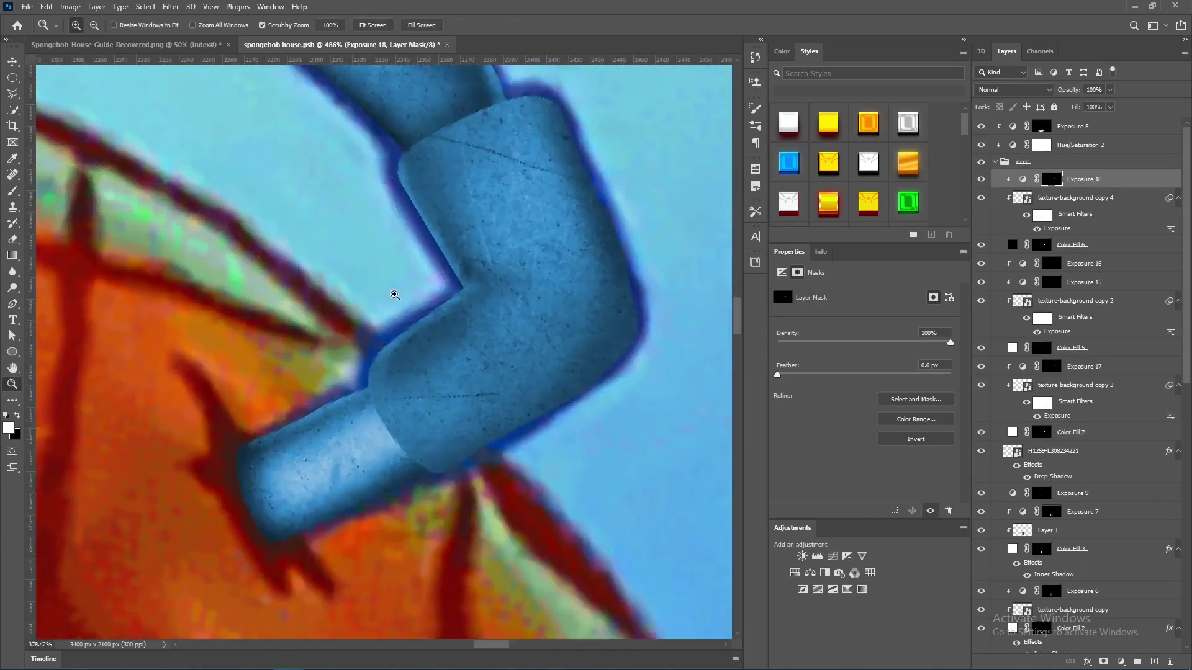
{"action": "scroll", "coordinate": [369, 235], "scroll_direction": "up", "scroll_amount": 3}
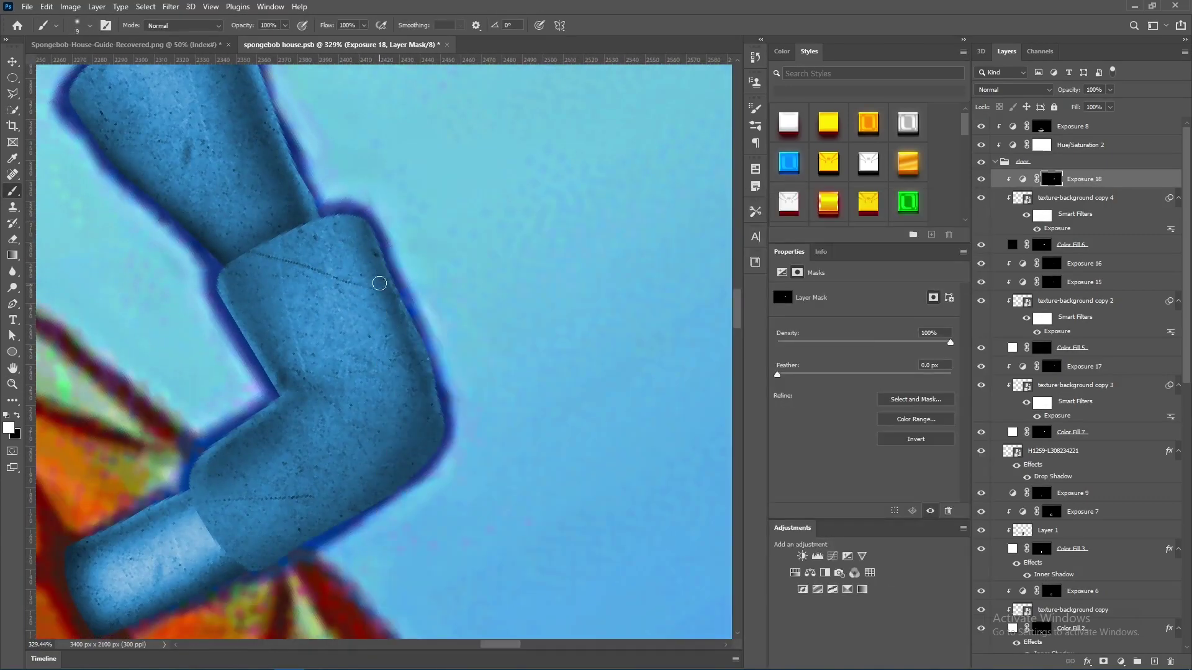
{"action": "scroll", "coordinate": [438, 379], "scroll_direction": "down", "scroll_amount": 4}
{"action": "scroll", "coordinate": [411, 442], "scroll_direction": "up", "scroll_amount": 3}
{"action": "key", "text": "bracketright"}
{"action": "key", "text": "bracketright"}
{"action": "key", "text": "bracketright"}
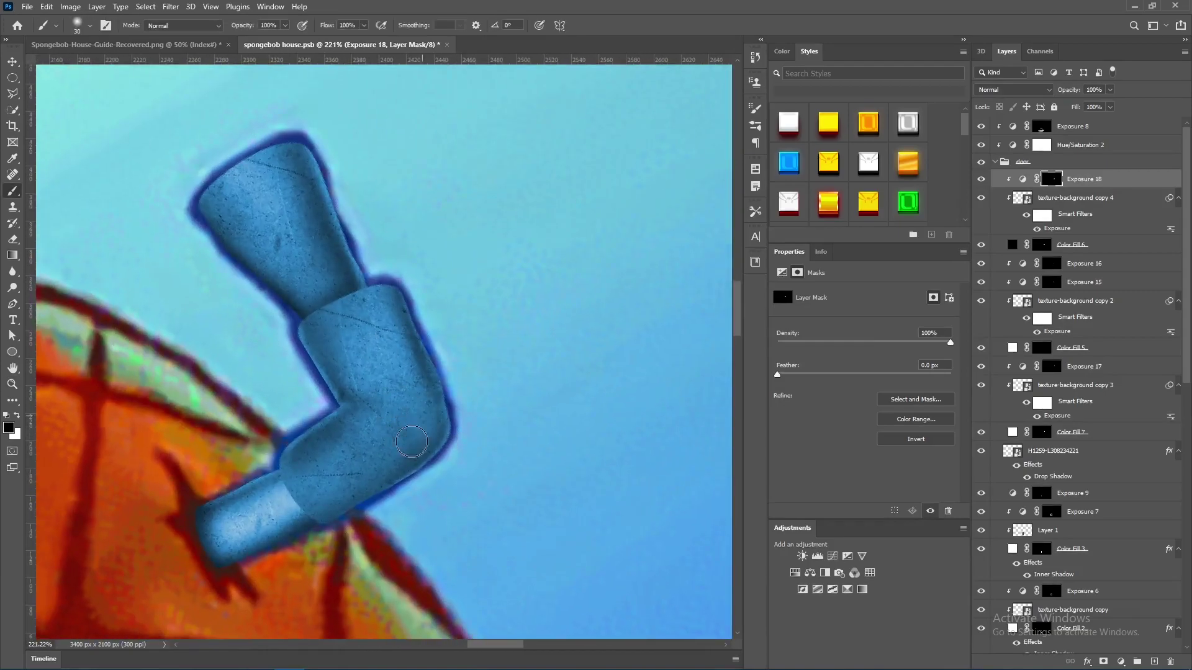
{"action": "scroll", "coordinate": [382, 415], "scroll_direction": "down", "scroll_amount": 3}
Hide the cartoon guide and add brightening Exposure layers for pipe highlights
{"action": "left_click", "coordinate": [994, 161]}
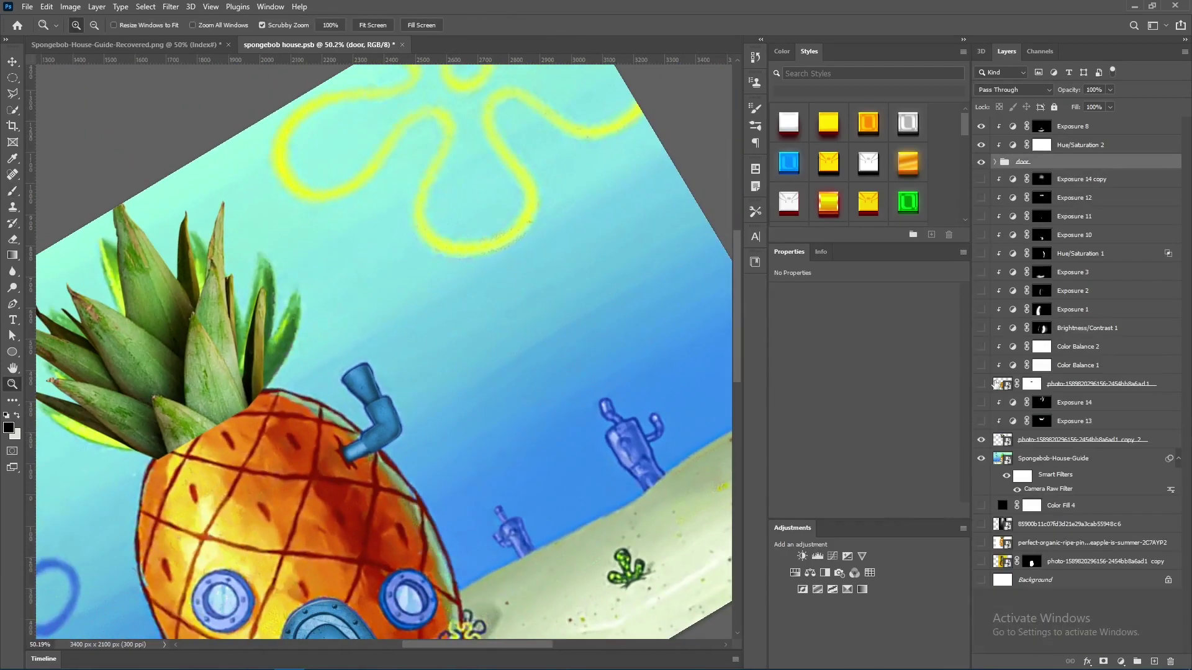
{"action": "left_click_drag", "start_coordinate": [980, 458], "coordinate": [980, 580]}
{"action": "key", "text": "z"}
{"action": "scroll", "coordinate": [382, 372], "scroll_direction": "up", "scroll_amount": 3}
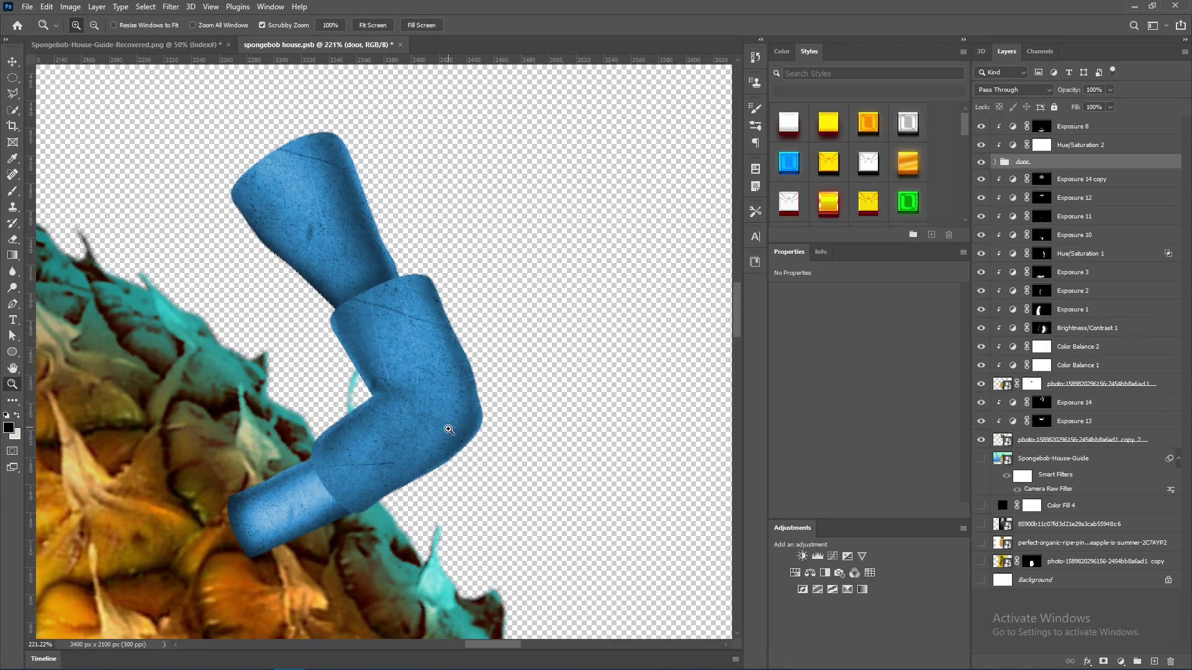
{"action": "left_click", "coordinate": [1049, 571]}
{"action": "left_click", "coordinate": [1055, 506]}
{"action": "key", "text": "b"}
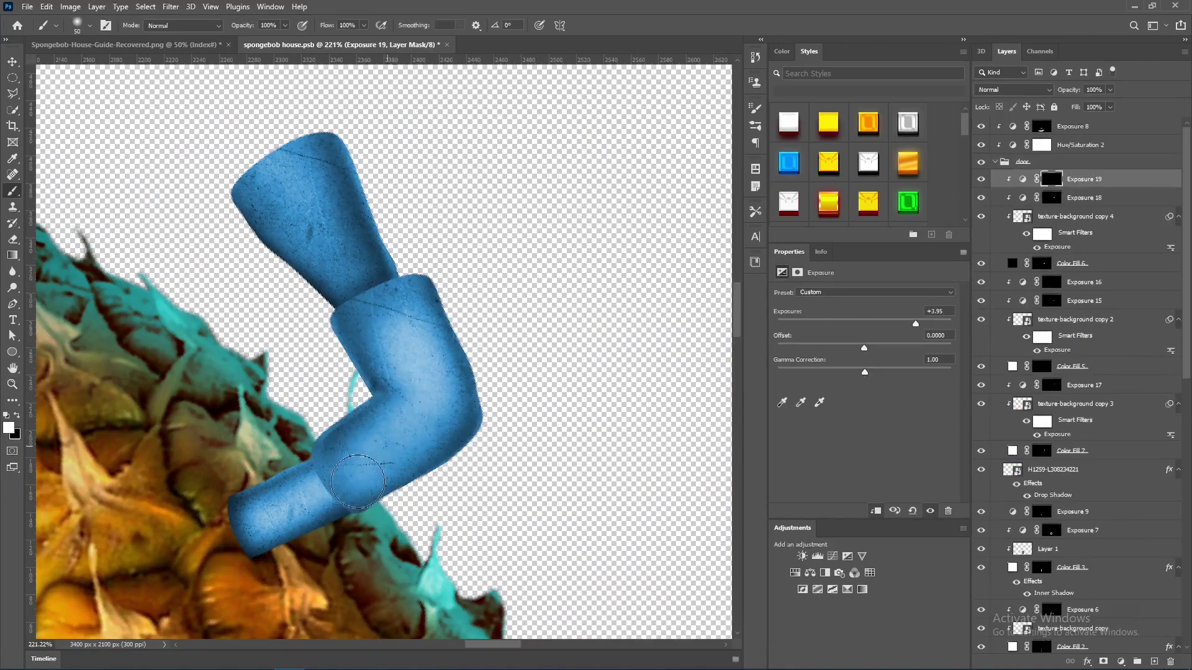
{"action": "right_click", "coordinate": [1066, 391]}
{"action": "left_click", "coordinate": [1117, 525]}
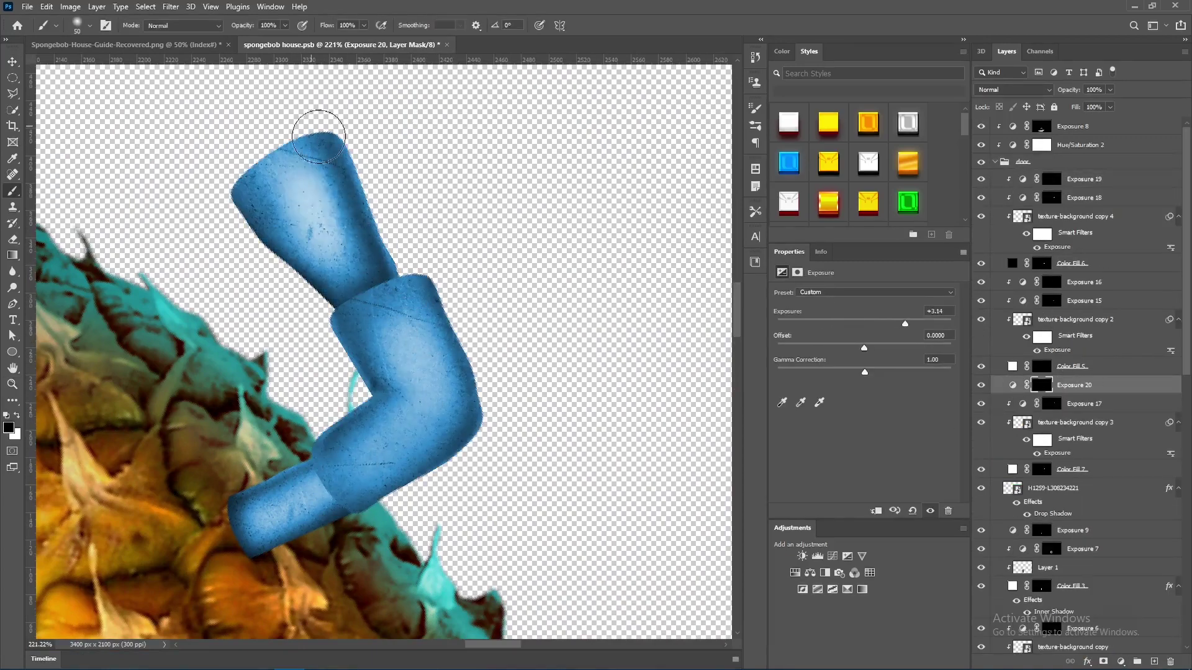
Add Exposure 21 with an inverted black mask and size the brush for the pipe base
{"action": "key", "text": "r"}
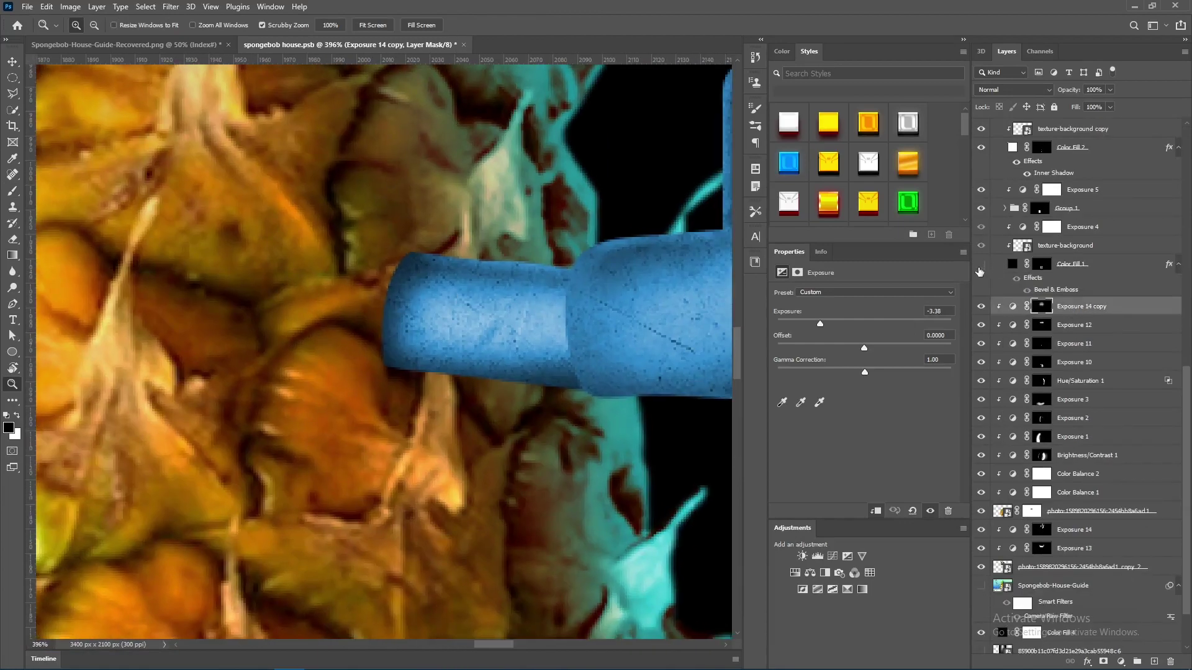
{"action": "left_click", "coordinate": [982, 265], "text": "alt"}
{"action": "left_click_drag", "start_coordinate": [621, 335], "coordinate": [657, 335]}
{"action": "left_click", "coordinate": [1120, 662]}
{"action": "left_click", "coordinate": [1086, 534]}
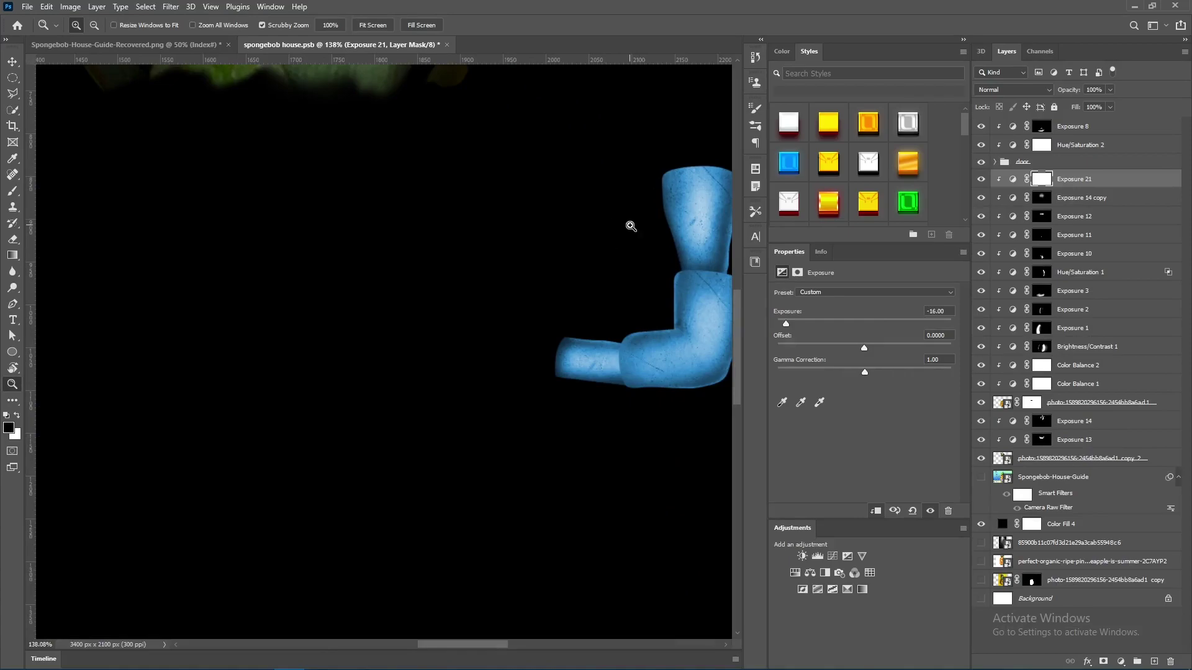
{"action": "left_click_drag", "start_coordinate": [552, 370], "coordinate": [597, 386]}
{"action": "key", "text": "b"}
{"action": "key", "text": "ctrl+i"}
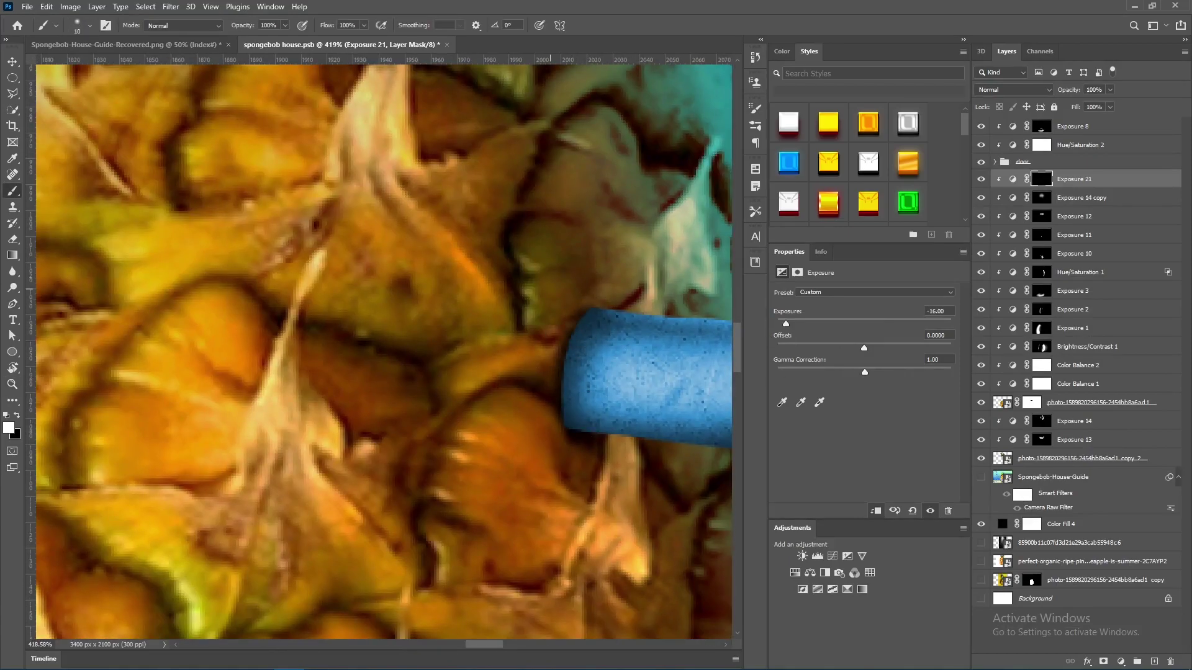
{"action": "scroll", "coordinate": [653, 405], "scroll_direction": "down", "scroll_amount": 5}
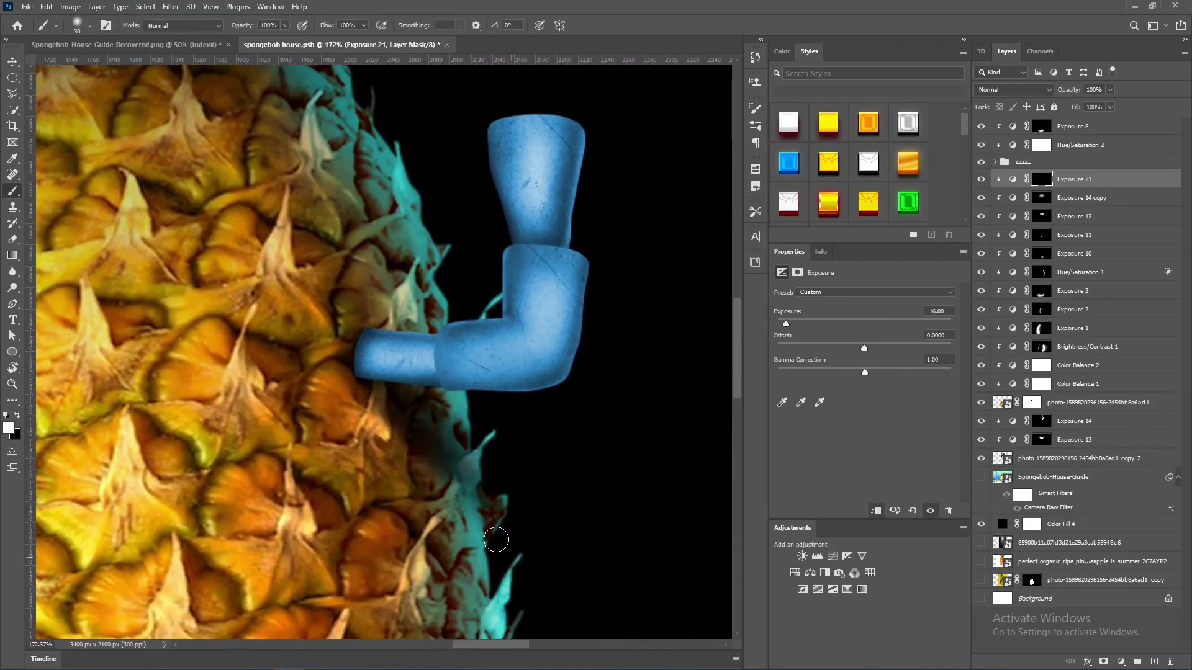
{"action": "right_click", "coordinate": [465, 372]}
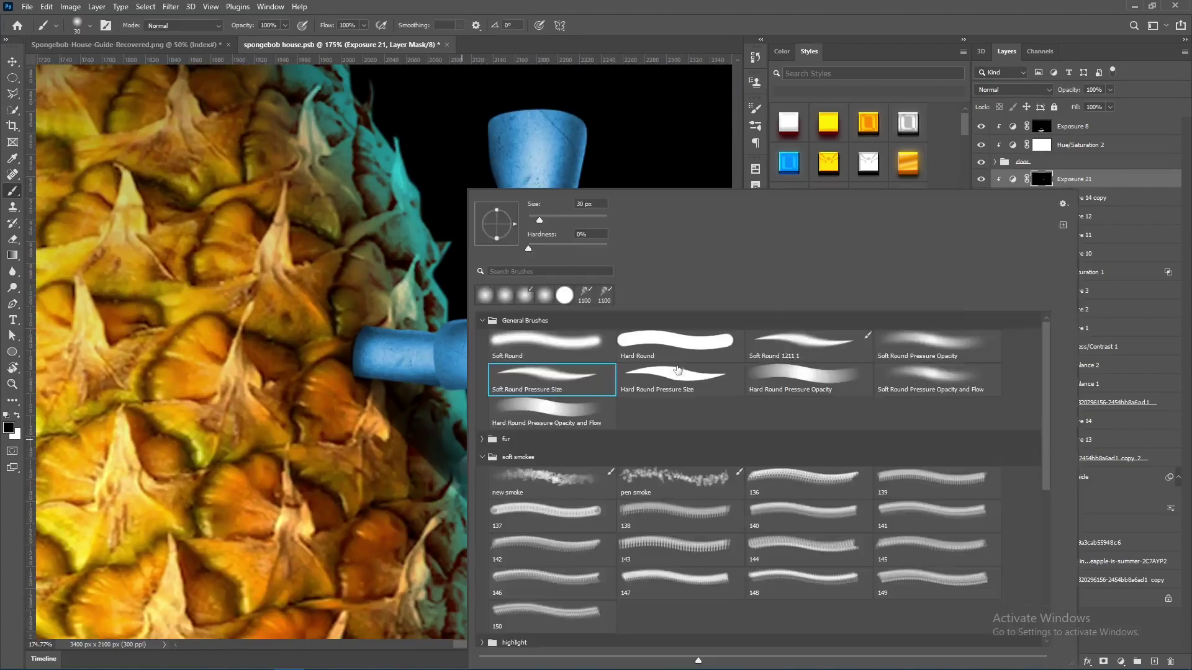
{"action": "key", "text": "Return"}
Add a brightening Exposure 22 layer set to +3.05
{"action": "left_click", "coordinate": [1121, 661]}
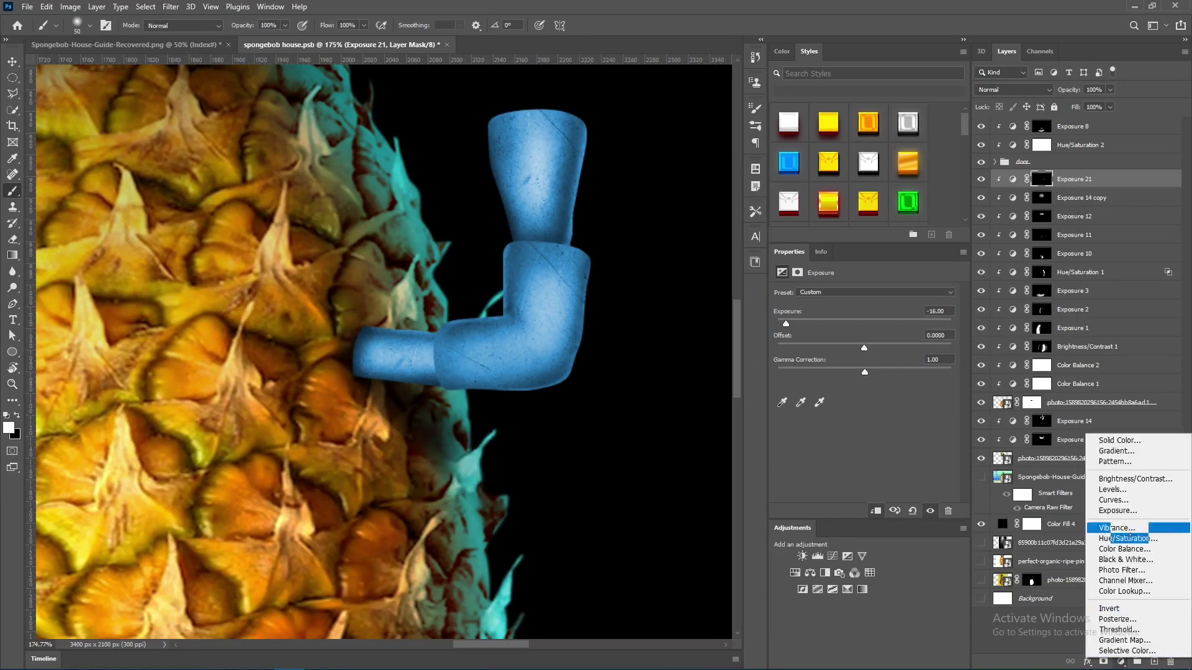
{"action": "left_click", "coordinate": [1111, 531]}
{"action": "left_click_drag", "start_coordinate": [864, 324], "coordinate": [904, 324]}
{"action": "key", "text": "z"}
{"action": "left_click", "coordinate": [382, 327]}
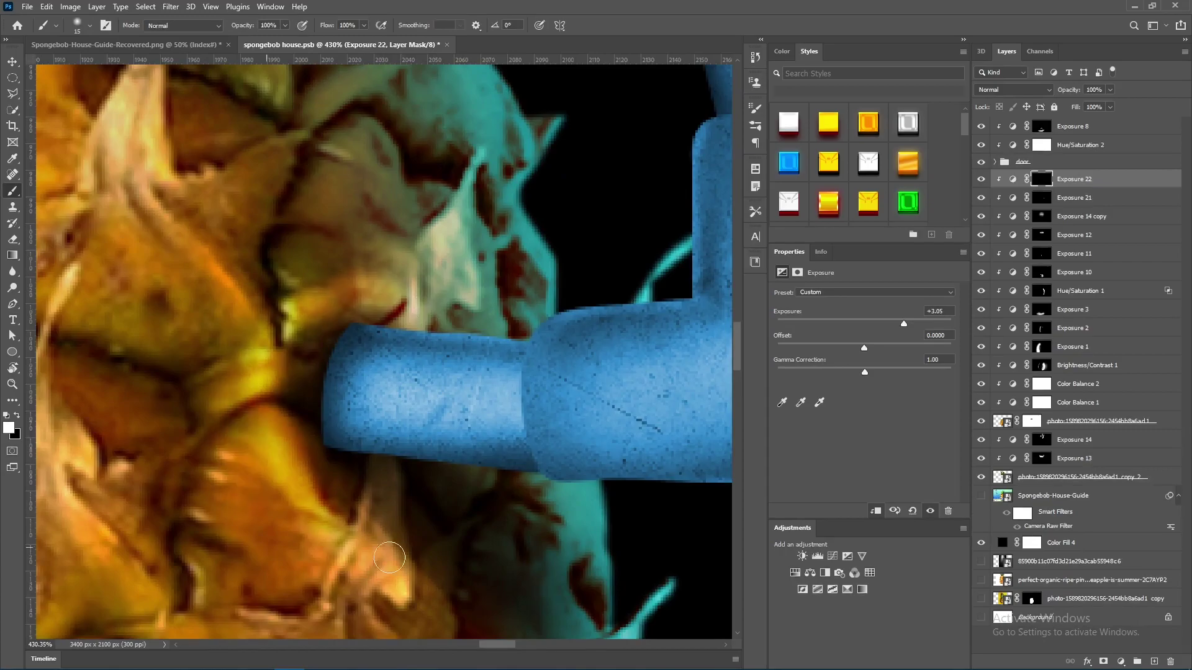
{"action": "scroll", "coordinate": [297, 469], "scroll_direction": "down", "scroll_amount": 3}
Darken the pineapple skin around the pipe base by painting Exposure 21's mask
{"action": "key", "text": "x"}
{"action": "key", "text": "alt+bracketleft"}
{"action": "scroll", "coordinate": [412, 461], "scroll_direction": "up", "scroll_amount": 2}
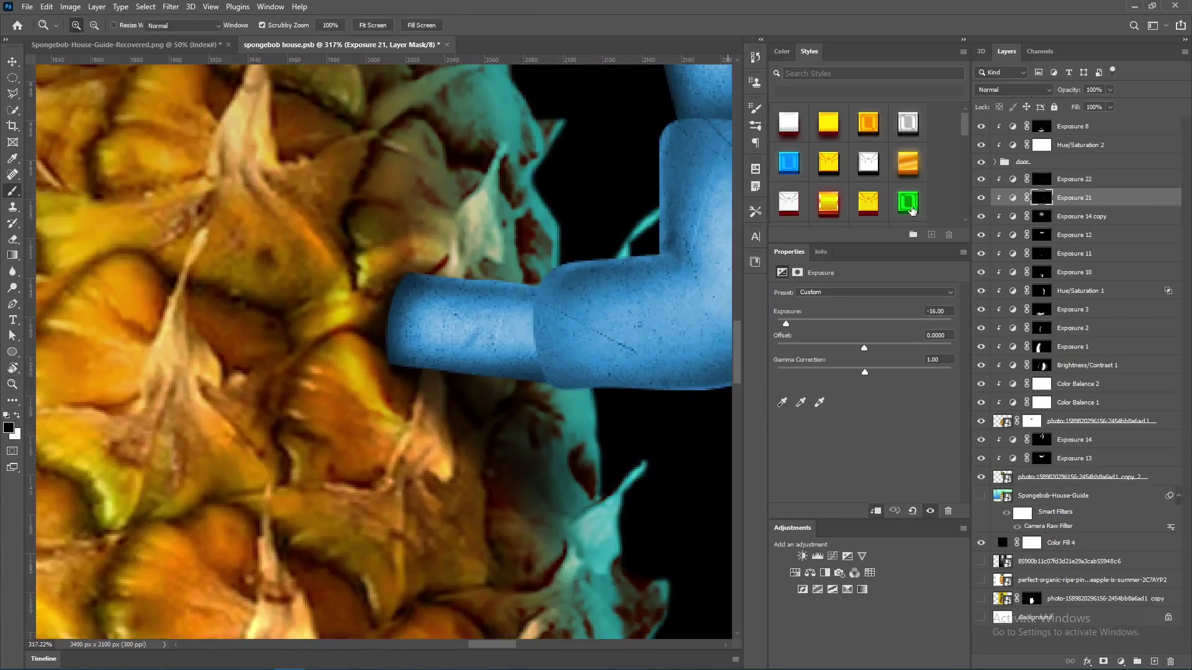
{"action": "key", "text": "z"}
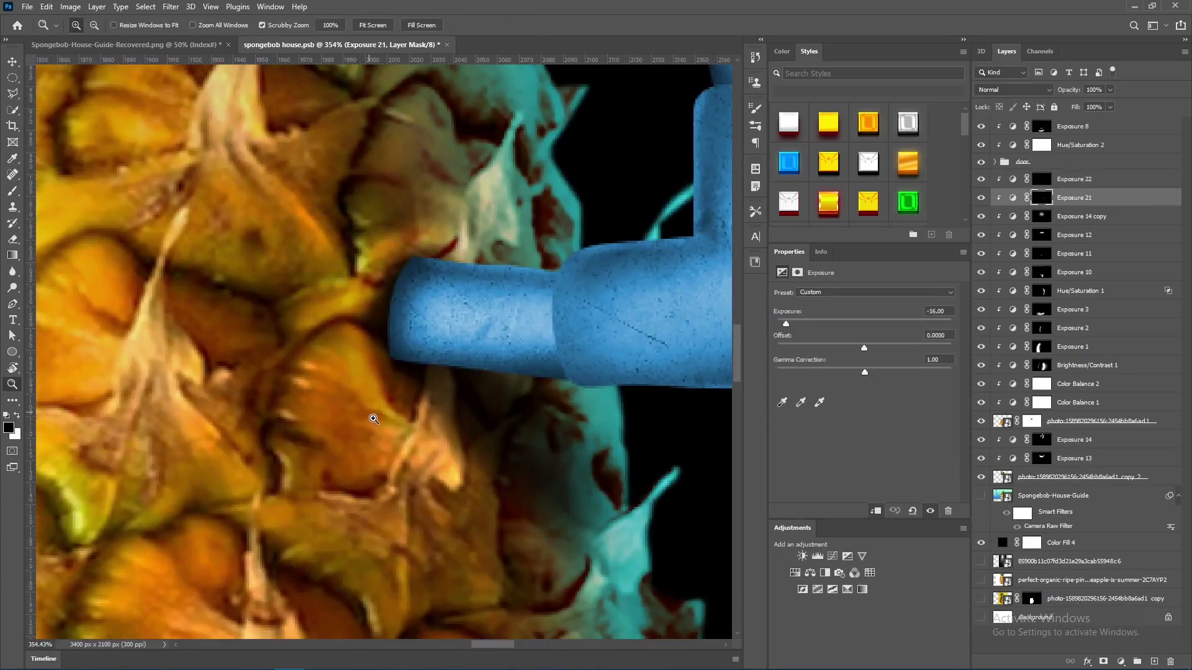
{"action": "key", "text": "b"}
{"action": "key", "text": "x"}
{"action": "left_click_drag", "start_coordinate": [323, 289], "coordinate": [479, 216]}
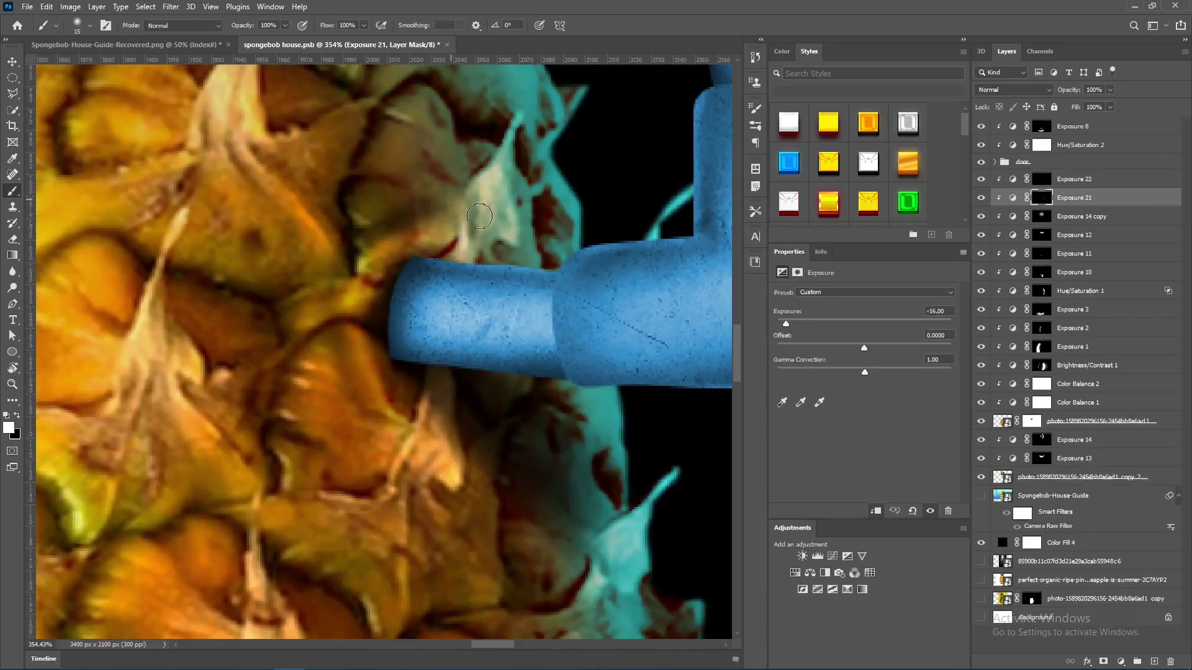
{"action": "key", "text": "x"}
{"action": "scroll", "coordinate": [441, 177], "scroll_direction": "down", "scroll_amount": 10}
{"action": "scroll", "coordinate": [397, 369], "scroll_direction": "up", "scroll_amount": 9}
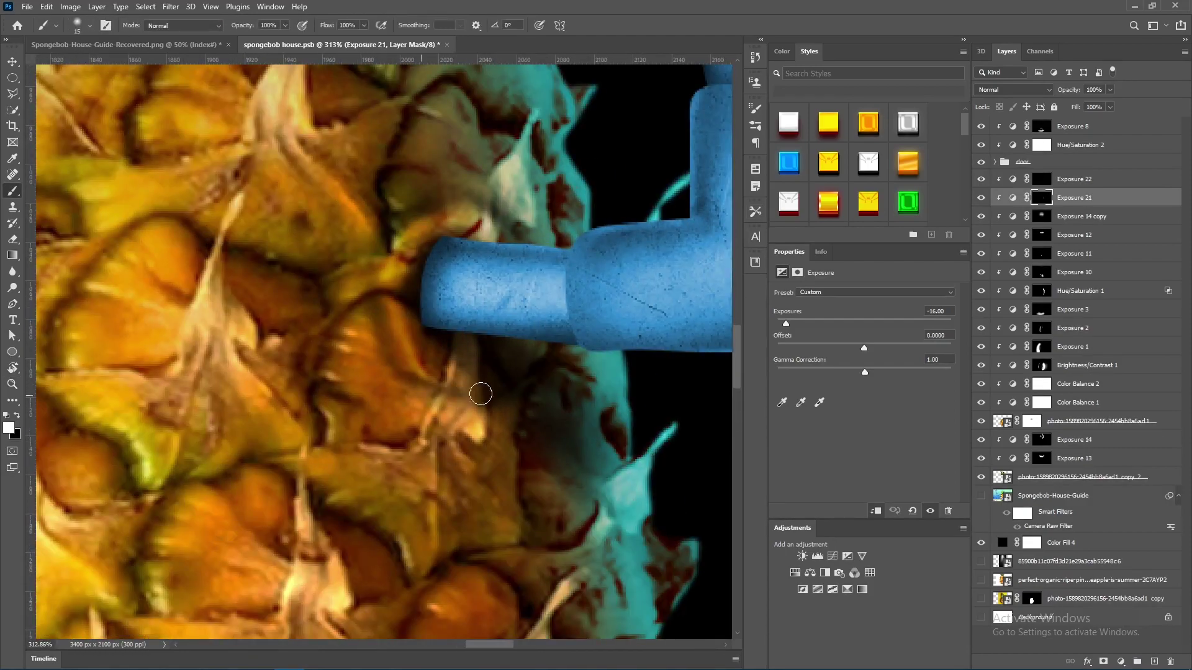
{"action": "key", "text": "alt+bracketright"}
{"action": "key", "text": "z"}
{"action": "scroll", "coordinate": [480, 393], "scroll_direction": "down", "scroll_amount": 10}
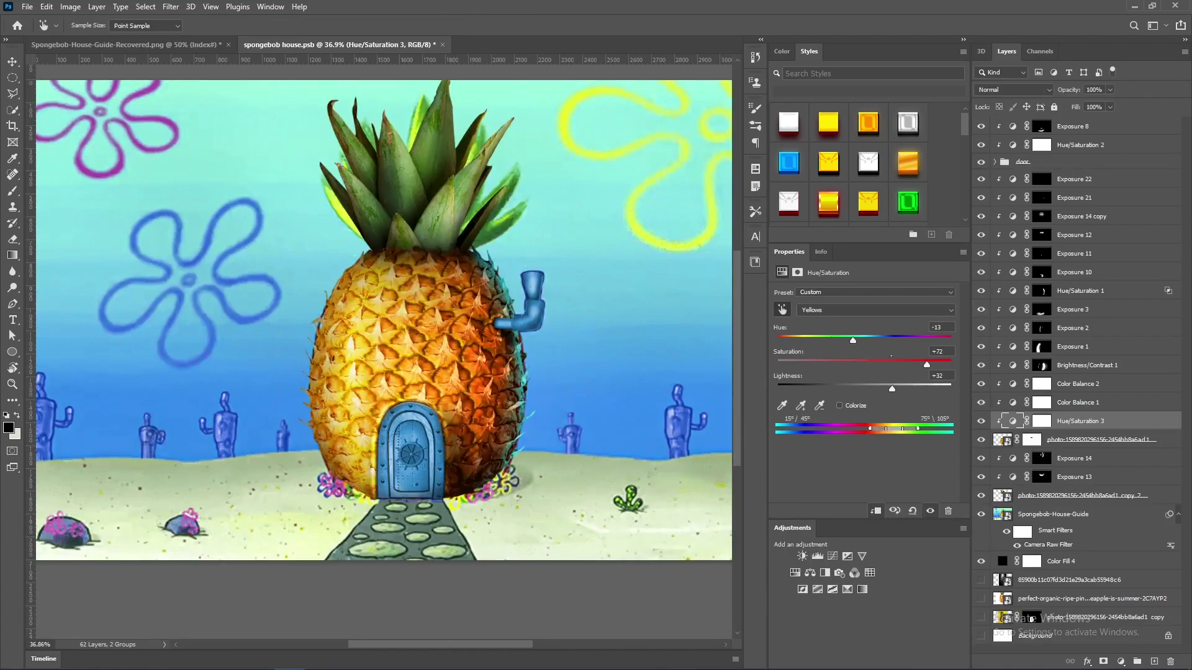
Preview the Hue/Saturation 3 Yellows range and hide other layers to isolate the porthole area
{"action": "left_click_drag", "start_coordinate": [892, 388], "coordinate": [950, 389]}
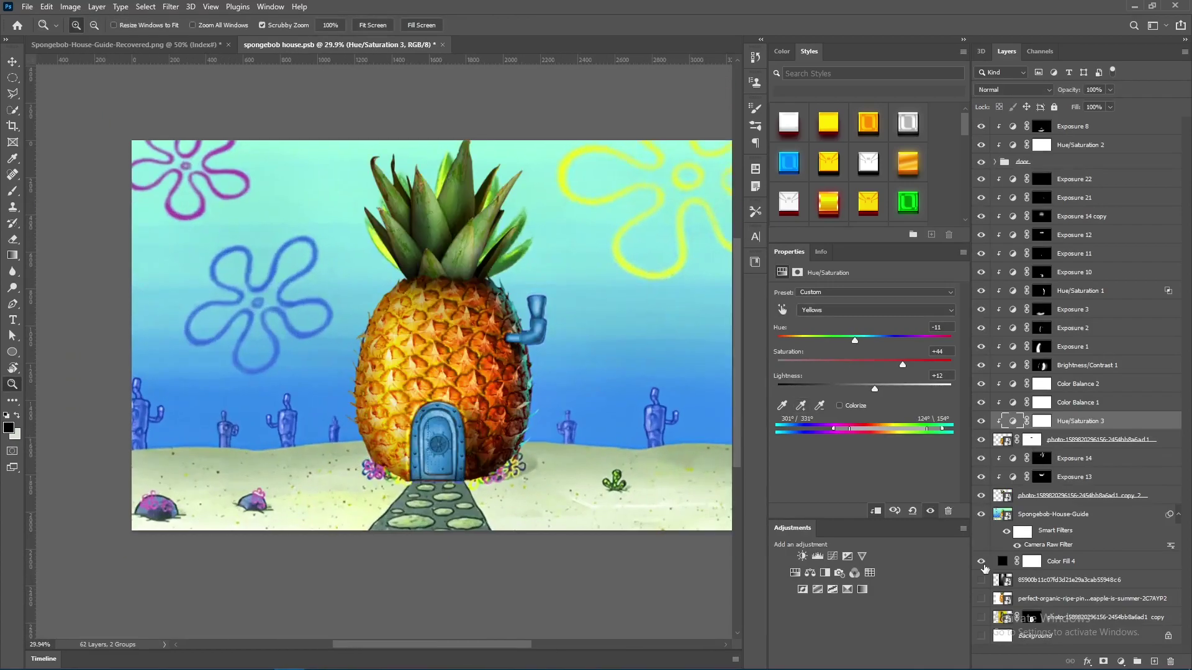
{"action": "left_click", "coordinate": [980, 561], "text": "alt"}
{"action": "scroll", "coordinate": [440, 475], "scroll_direction": "up", "scroll_amount": 5}
{"action": "key", "text": "p"}
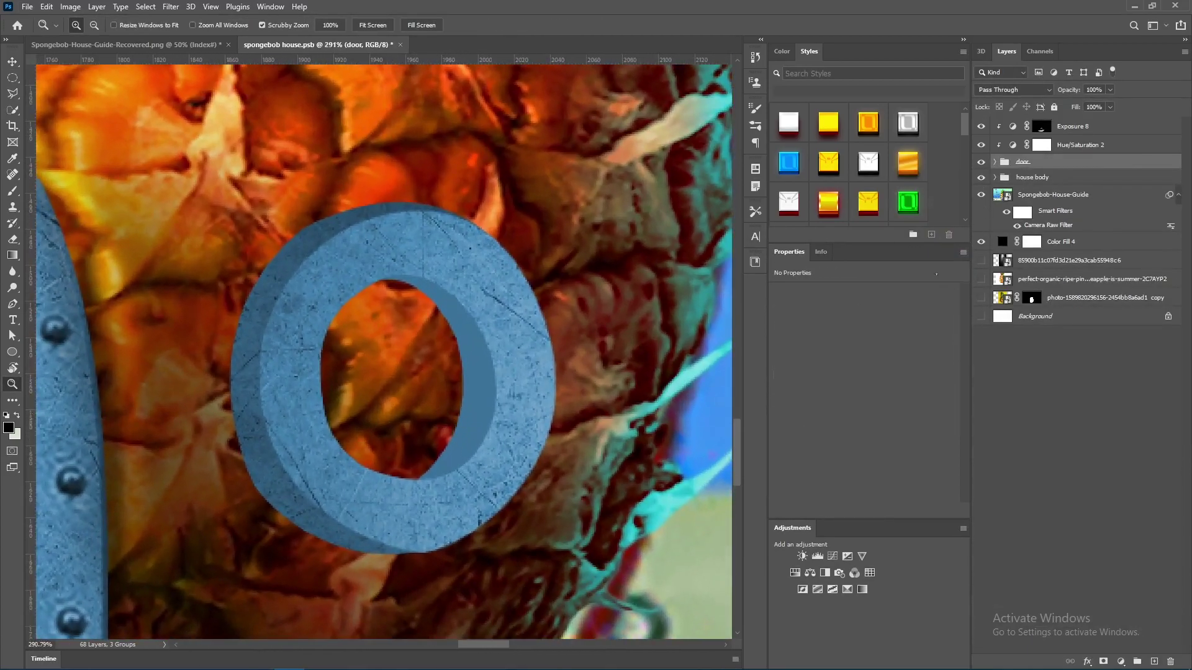
Give Color Fill 9 a Bevel & Emboss and copy the effect onto Color Fill 8
{"action": "left_click", "coordinate": [1082, 230]}
{"action": "double_click", "coordinate": [1082, 232]}
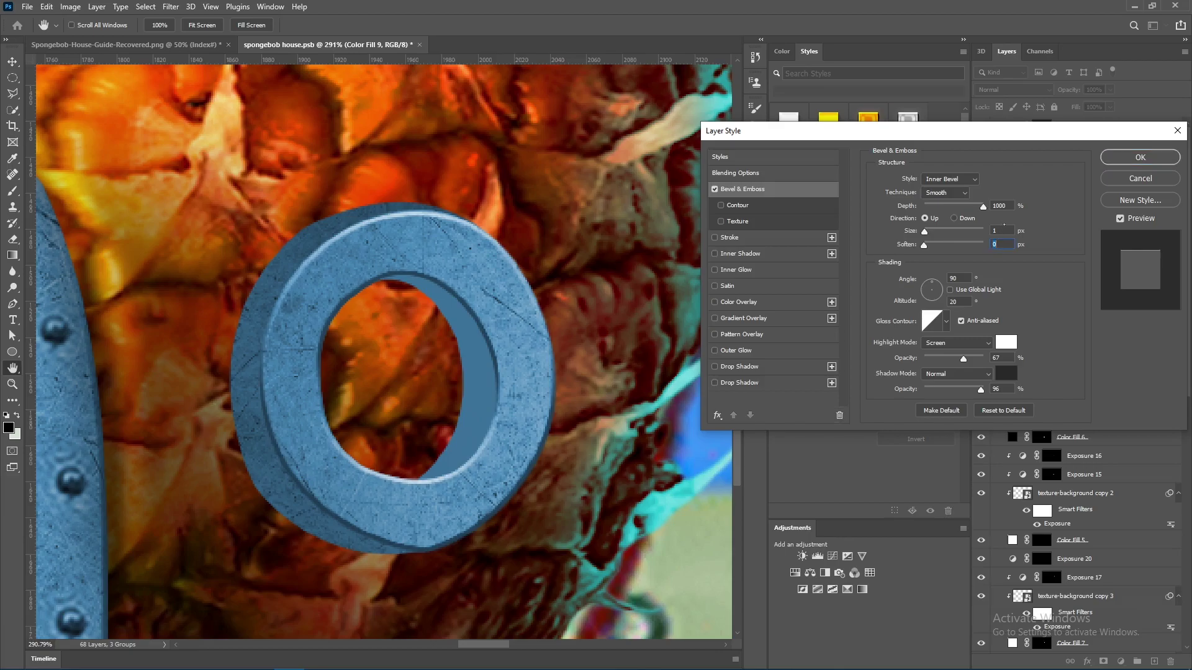
{"action": "key", "text": "Return"}
{"action": "key", "text": "z"}
{"action": "left_click_drag", "start_coordinate": [1077, 275], "coordinate": [1072, 334]}
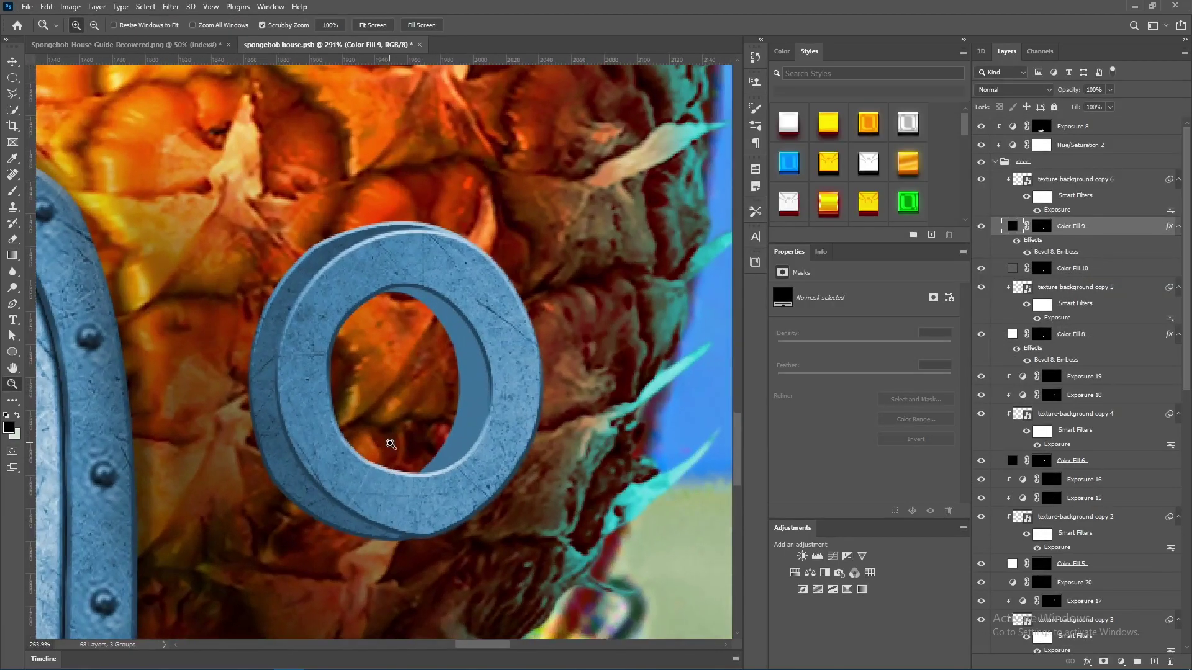
{"action": "double_click", "coordinate": [1117, 333]}
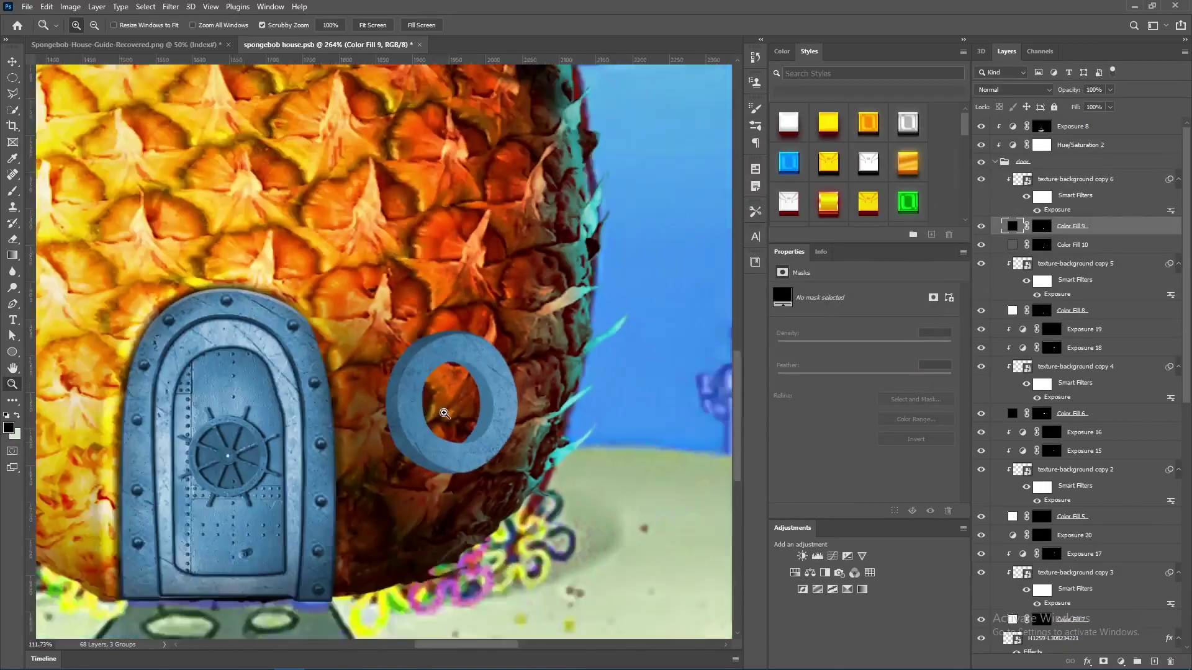
Shade the ring's inner rim with a masked Exposure 24 and its copy, then duplicate the window group
{"action": "left_click", "coordinate": [445, 413]}
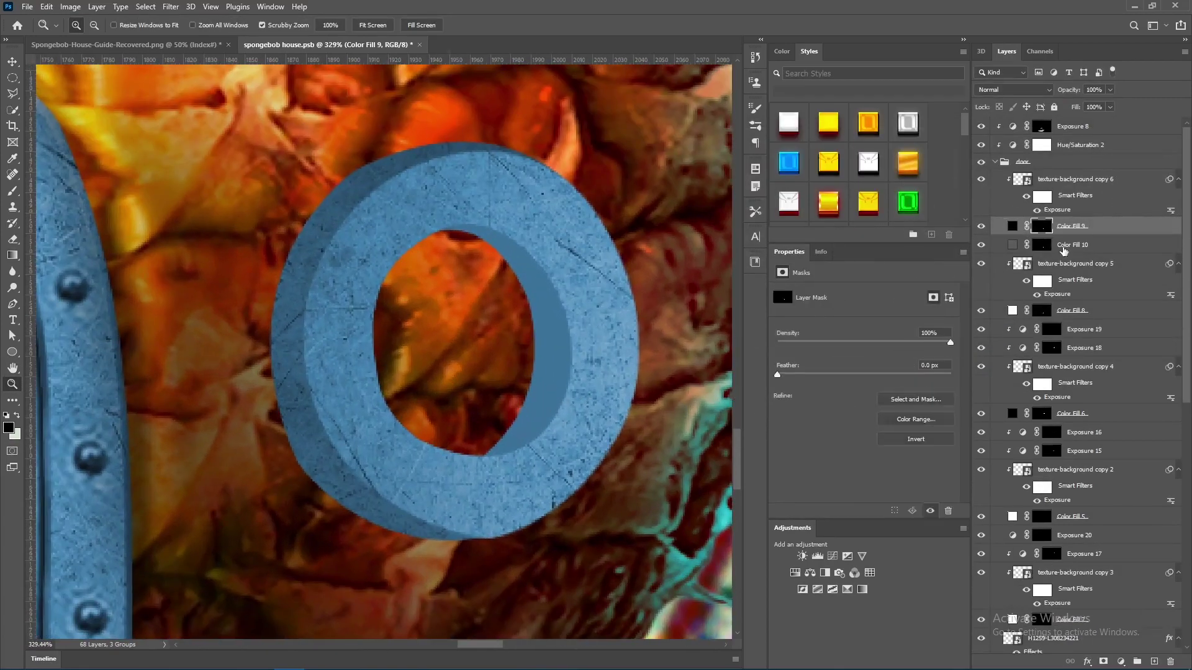
{"action": "right_click", "coordinate": [1093, 440]}
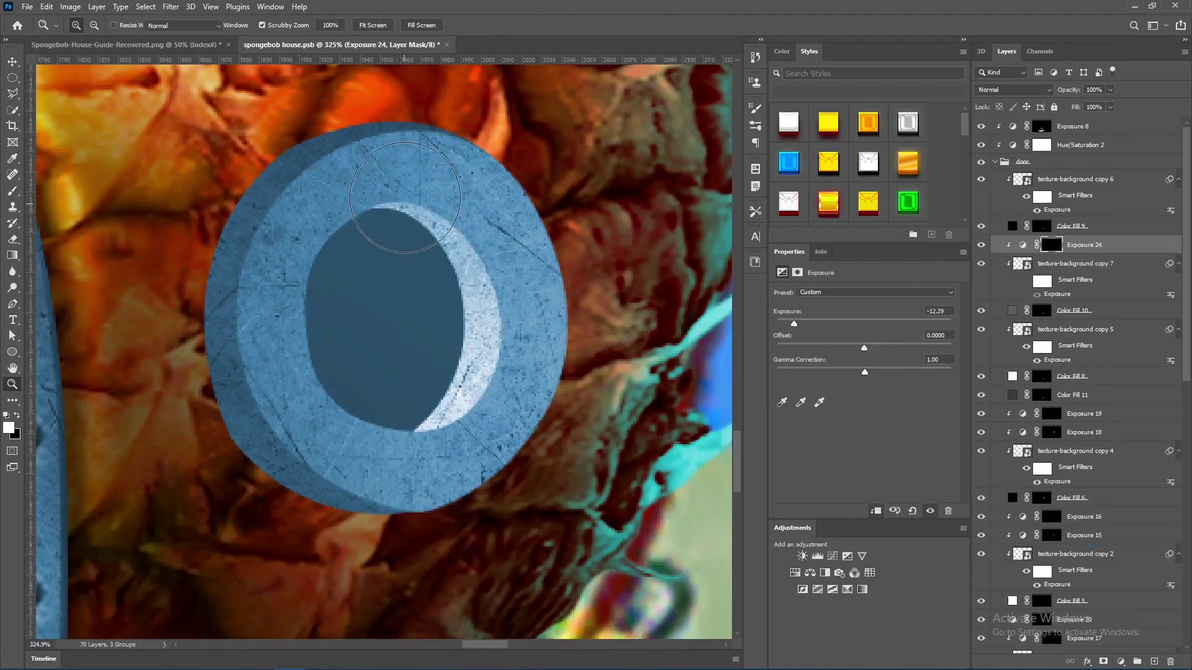
{"action": "key", "text": "x"}
{"action": "key", "text": "bracketright"}
{"action": "key", "text": "bracketright"}
{"action": "key", "text": "bracketright"}
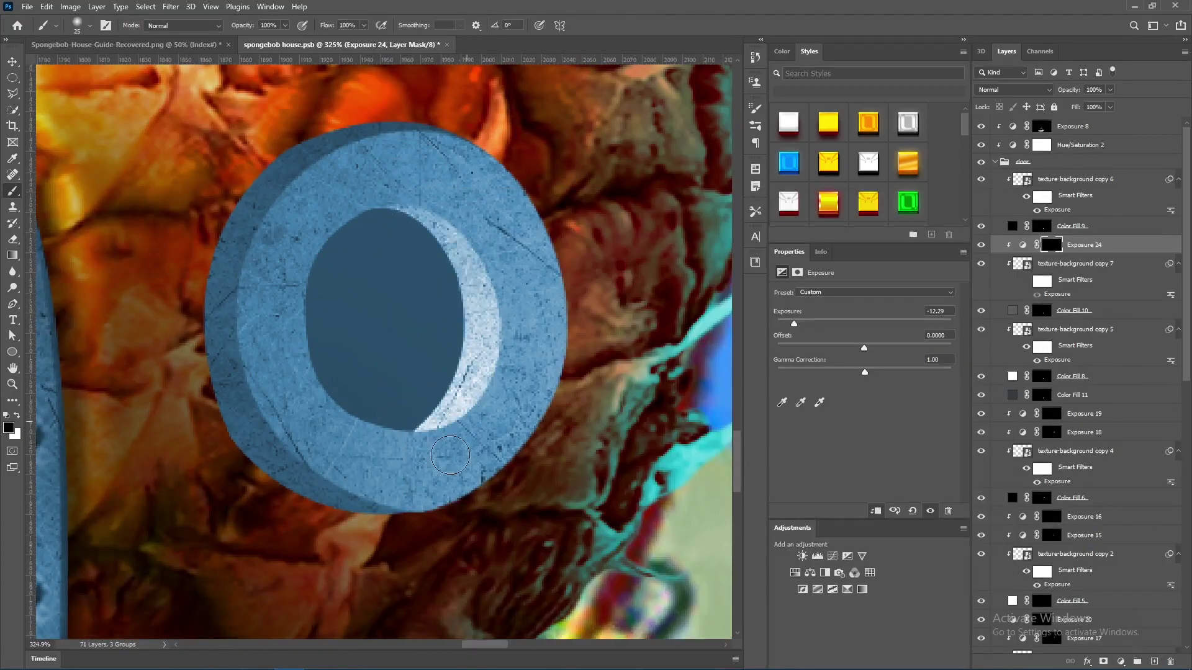
{"action": "left_click_drag", "start_coordinate": [1083, 245], "coordinate": [1083, 174]}
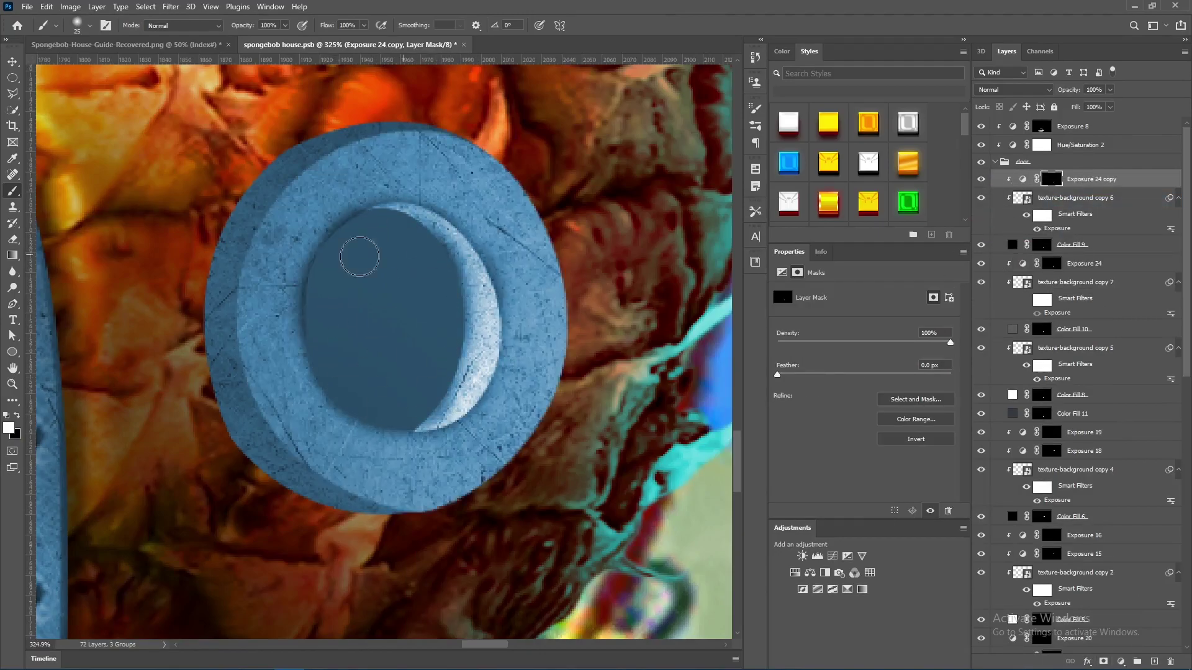
{"action": "key", "text": "z"}
{"action": "left_click_drag", "start_coordinate": [426, 319], "coordinate": [308, 389]}
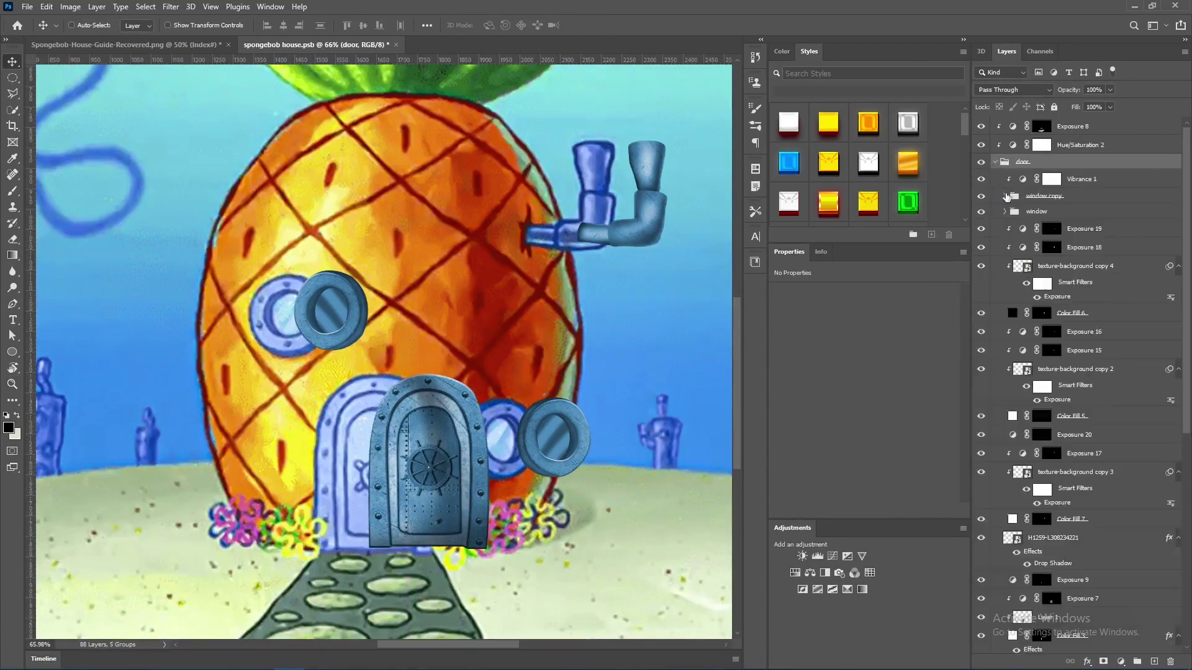
Add a black-masked Exposure 28 (-6) and paint shadow along the porthole's right edge
{"action": "left_click", "coordinate": [1008, 196]}
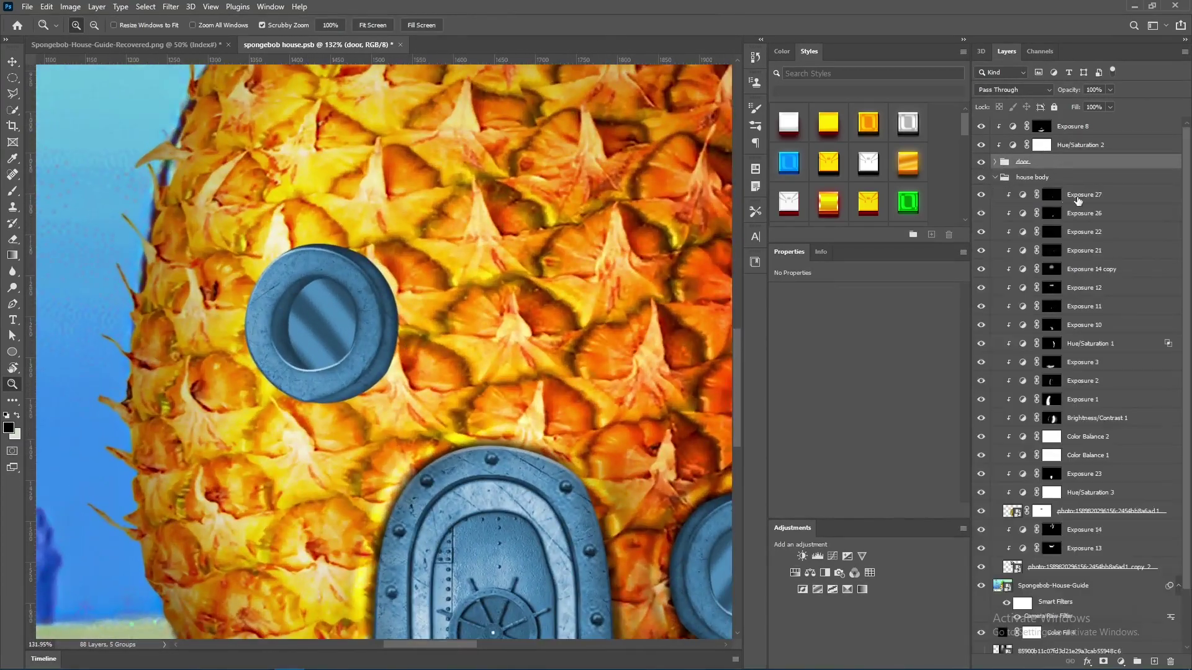
{"action": "key", "text": "ctrl+i"}
{"action": "key", "text": "b"}
{"action": "key", "text": "x"}
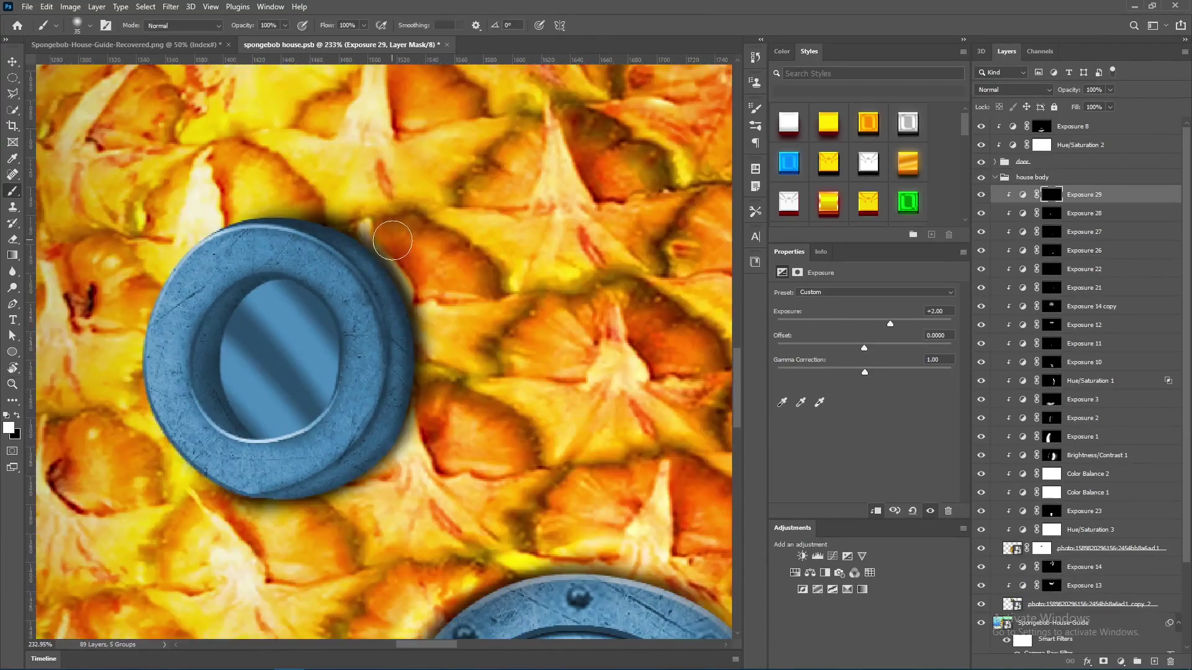
{"action": "left_click_drag", "start_coordinate": [392, 240], "coordinate": [407, 428]}
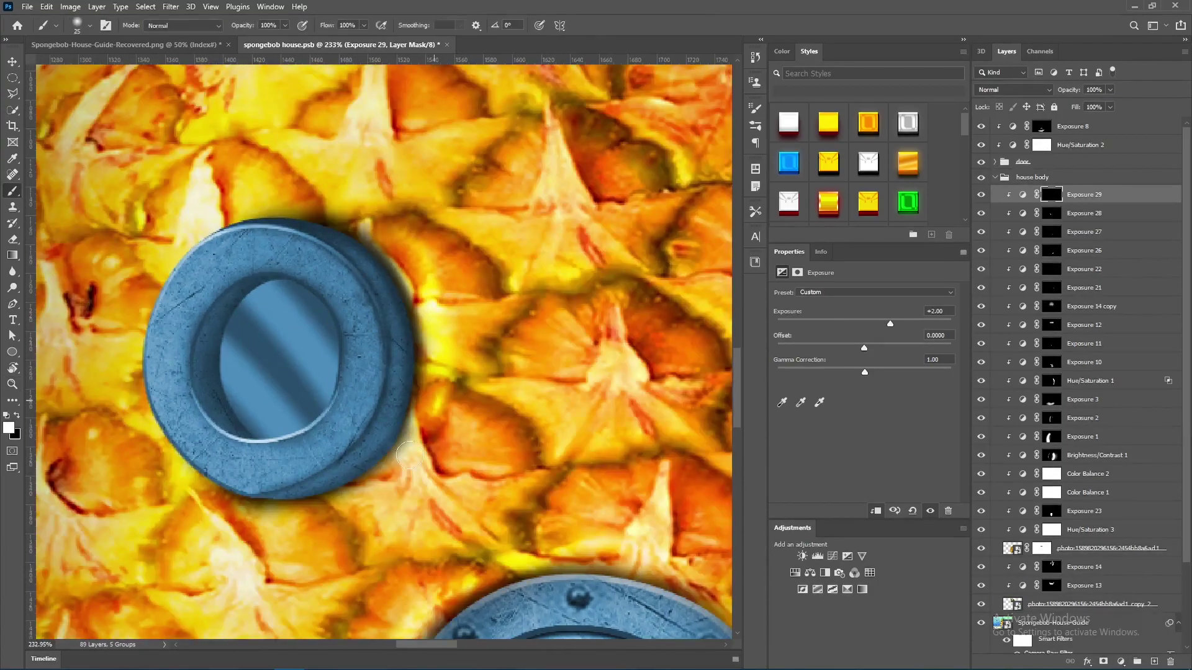
{"action": "key", "text": "x"}
{"action": "key", "text": "bracketleft"}
Paint white at 20% flow on the masked Exposure 29 (+2) highlight and shadow layers around the porthole
{"action": "scroll", "coordinate": [381, 267], "scroll_direction": "up", "scroll_amount": 1}
{"action": "key", "text": "x"}
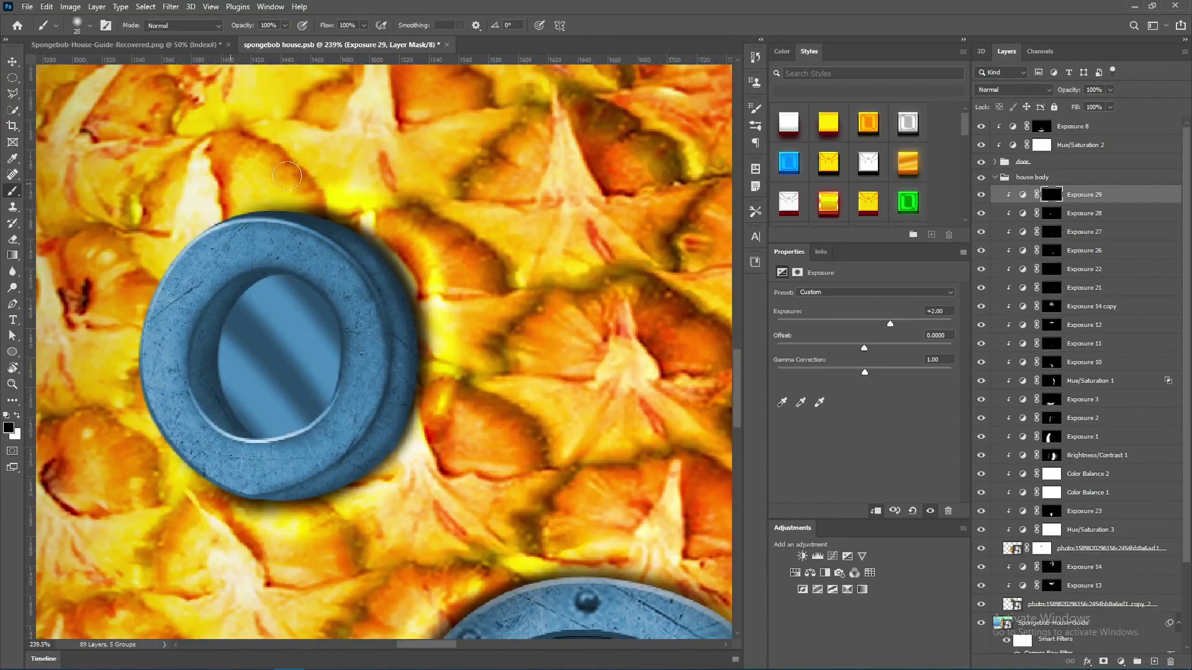
{"action": "key", "text": "alt+bracketleft"}
{"action": "key", "text": "shift+2"}
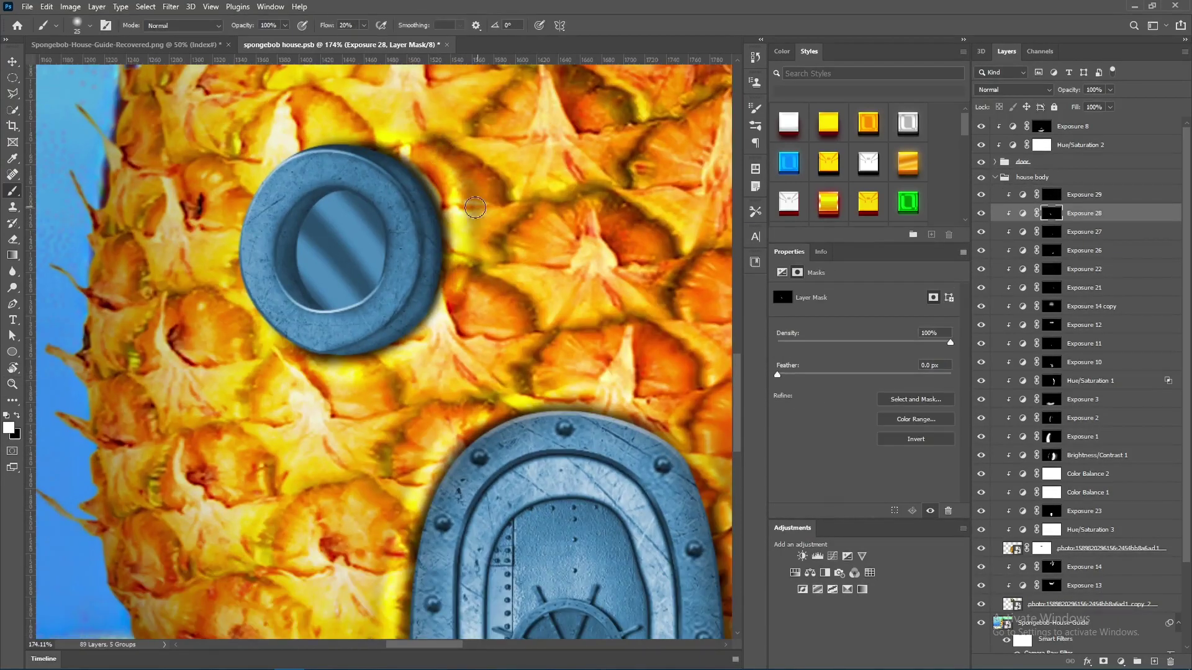
{"action": "key", "text": "x"}
{"action": "scroll", "coordinate": [276, 417], "scroll_direction": "up", "scroll_amount": 2}
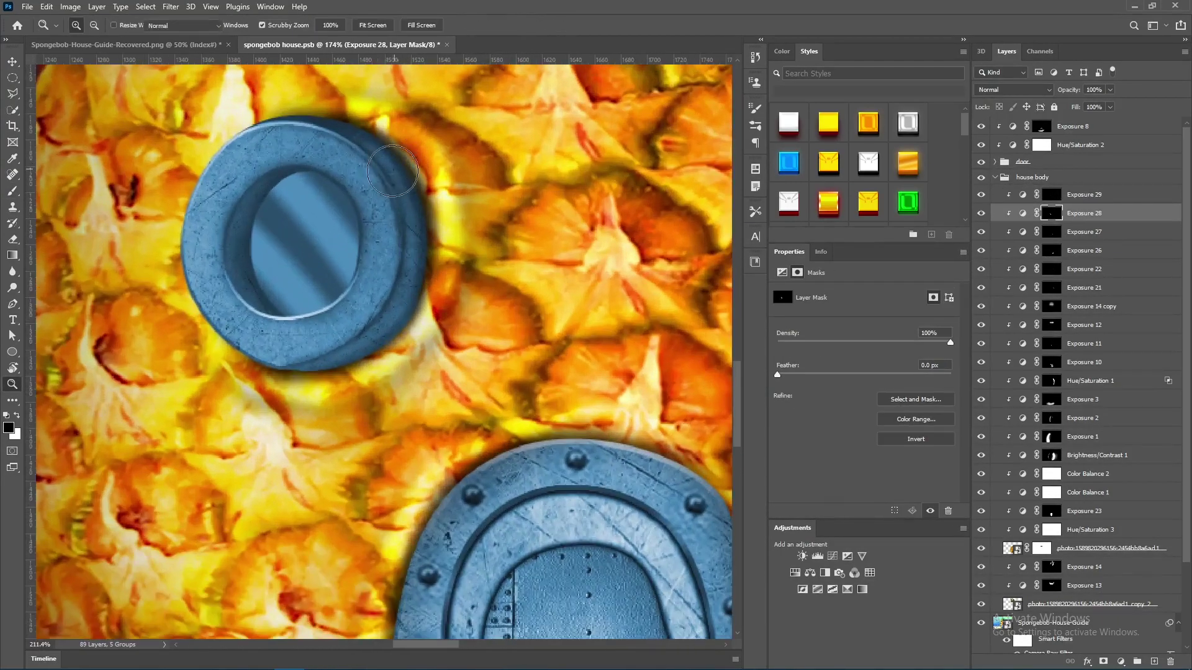
{"action": "key", "text": "alt+bracketright"}
{"action": "scroll", "coordinate": [384, 300], "scroll_direction": "down", "scroll_amount": 3}
{"action": "scroll", "coordinate": [384, 300], "scroll_direction": "up", "scroll_amount": 3}
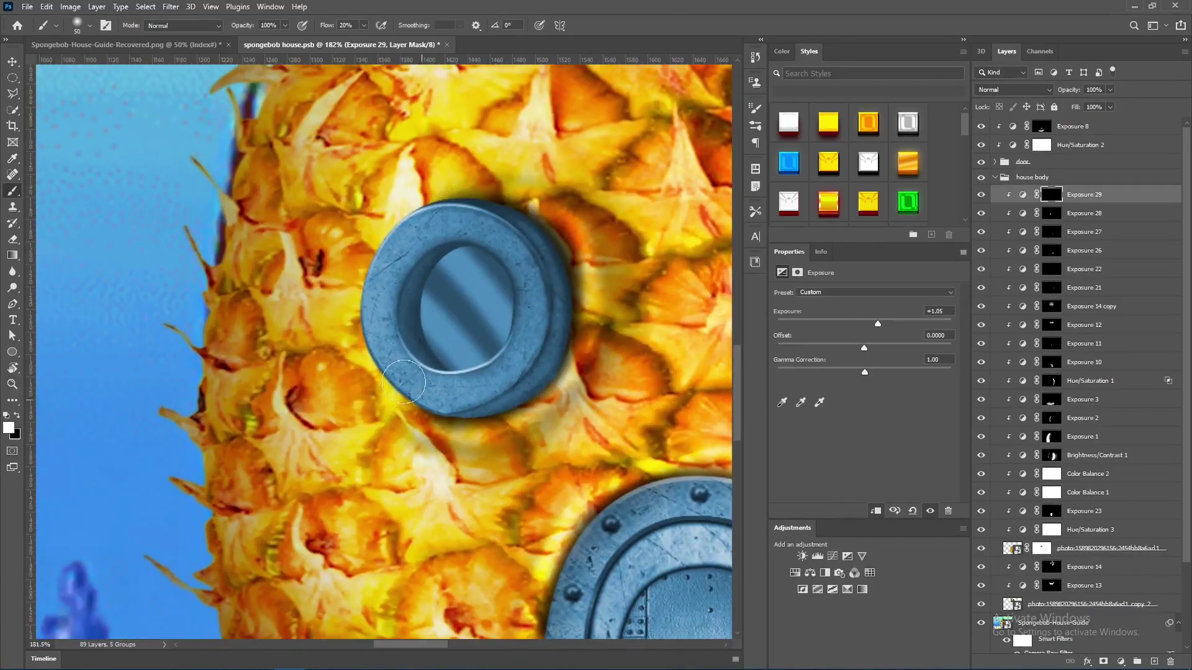
{"action": "key", "text": "alt+bracketleft"}
{"action": "key", "text": "z"}
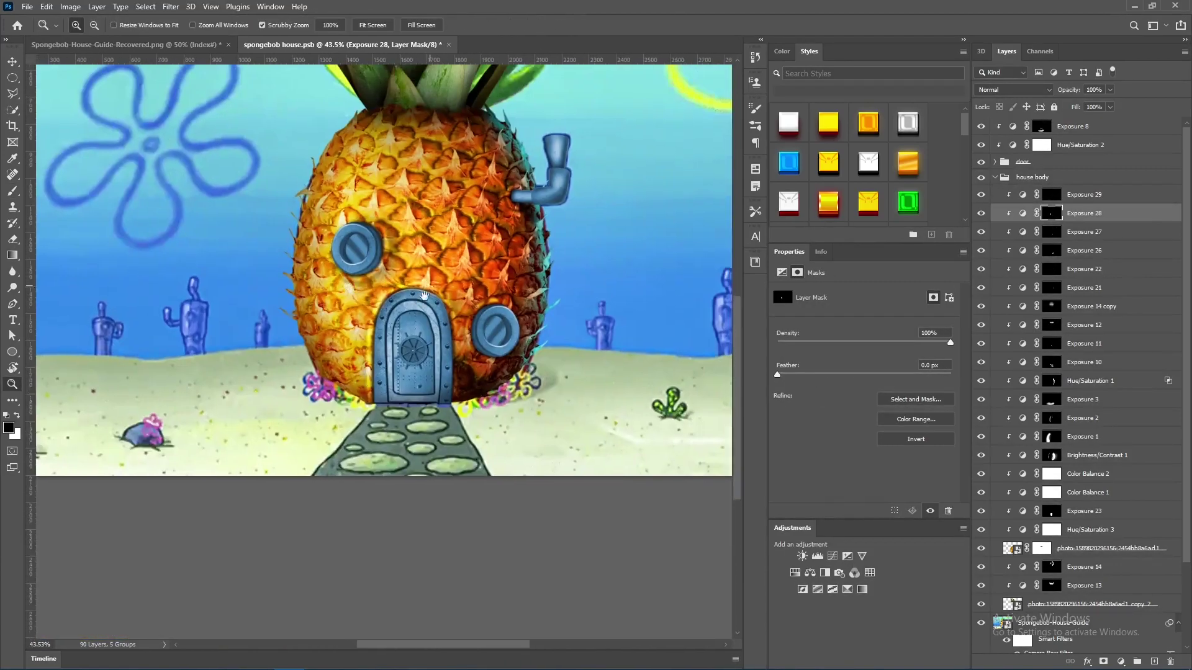
{"action": "key", "text": "ctrl+0"}
Select the house body group to present the final composite over the blurred background
{"action": "left_click", "coordinate": [1049, 177]}
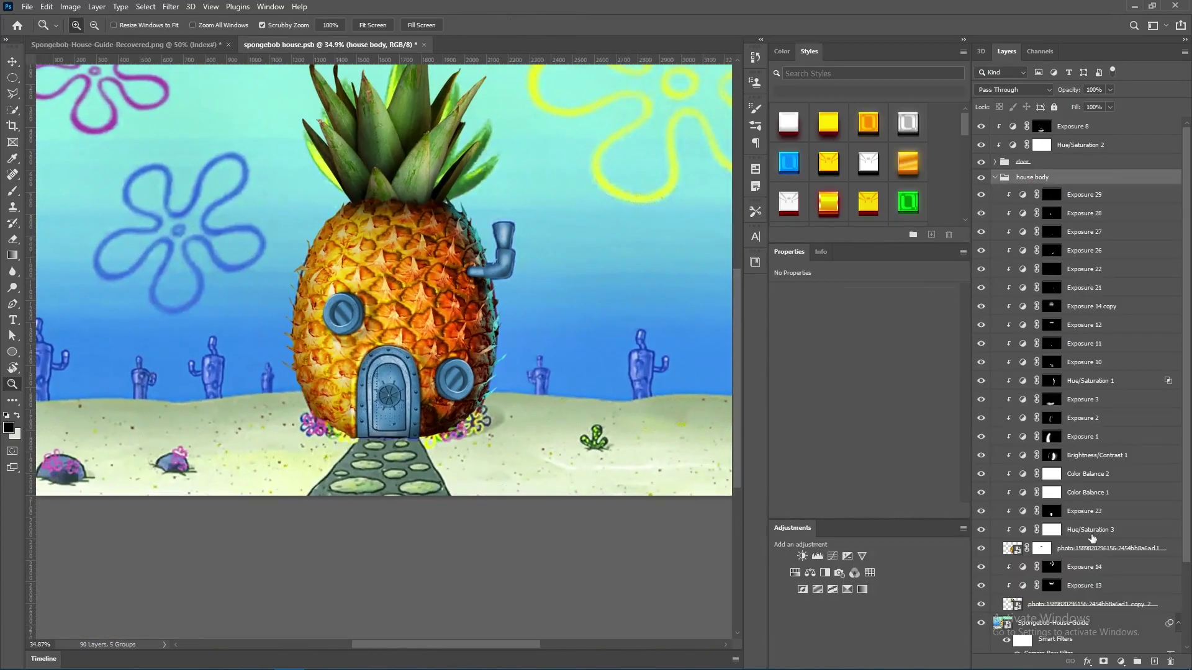